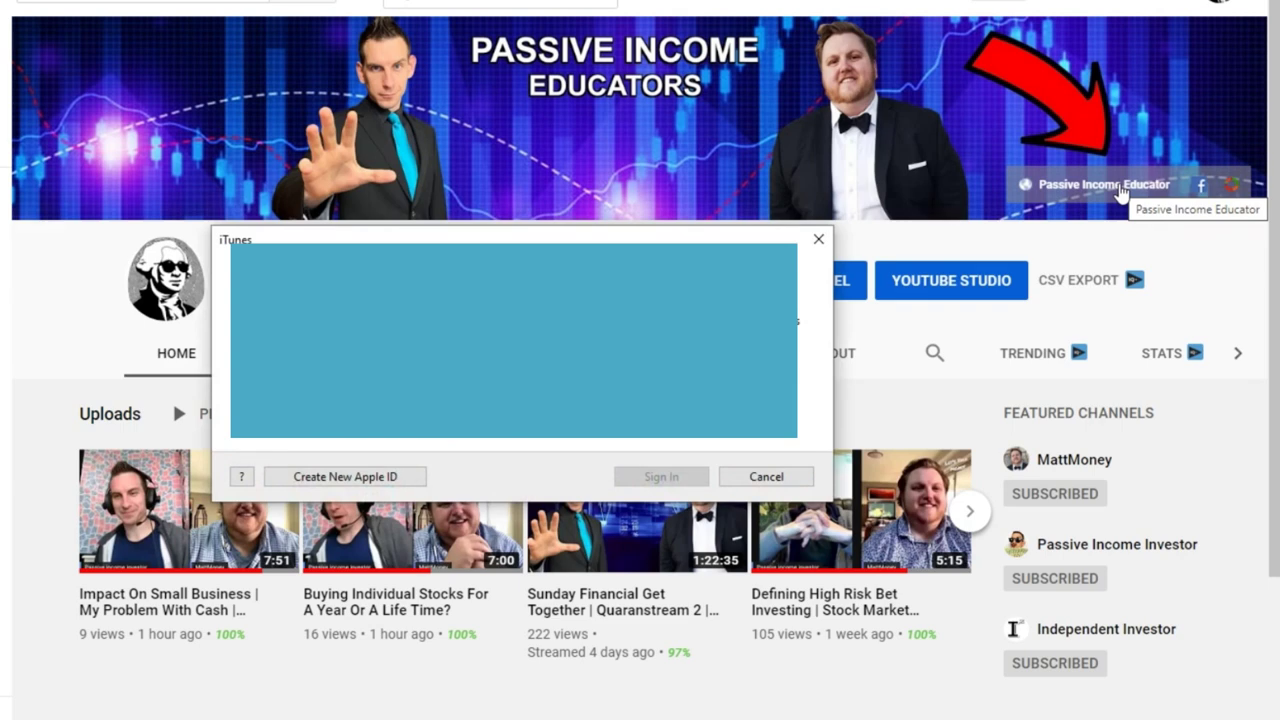
# Step: Dismiss the iTunes sign-in dialog
pyautogui.click(818, 239)
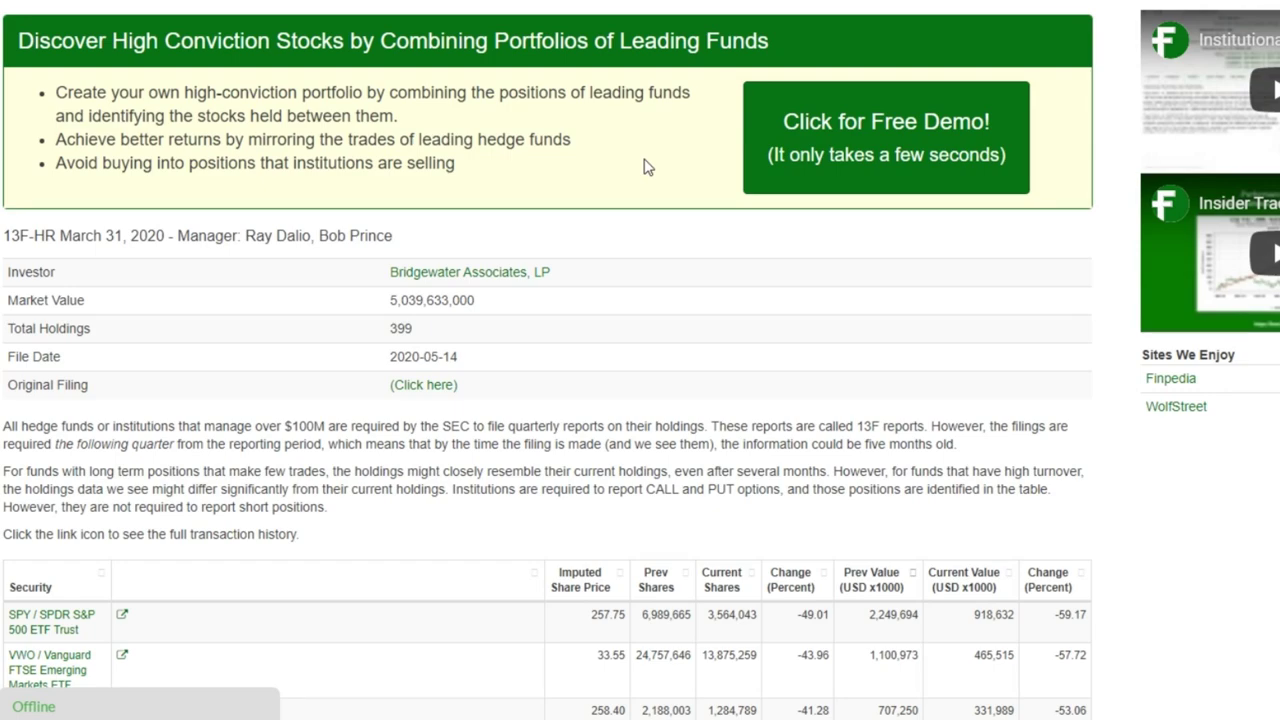
# Step: Review the Bridgewater Associates 13F filing summary and its table of security holdings
pyautogui.scroll(-10, 645, 167)
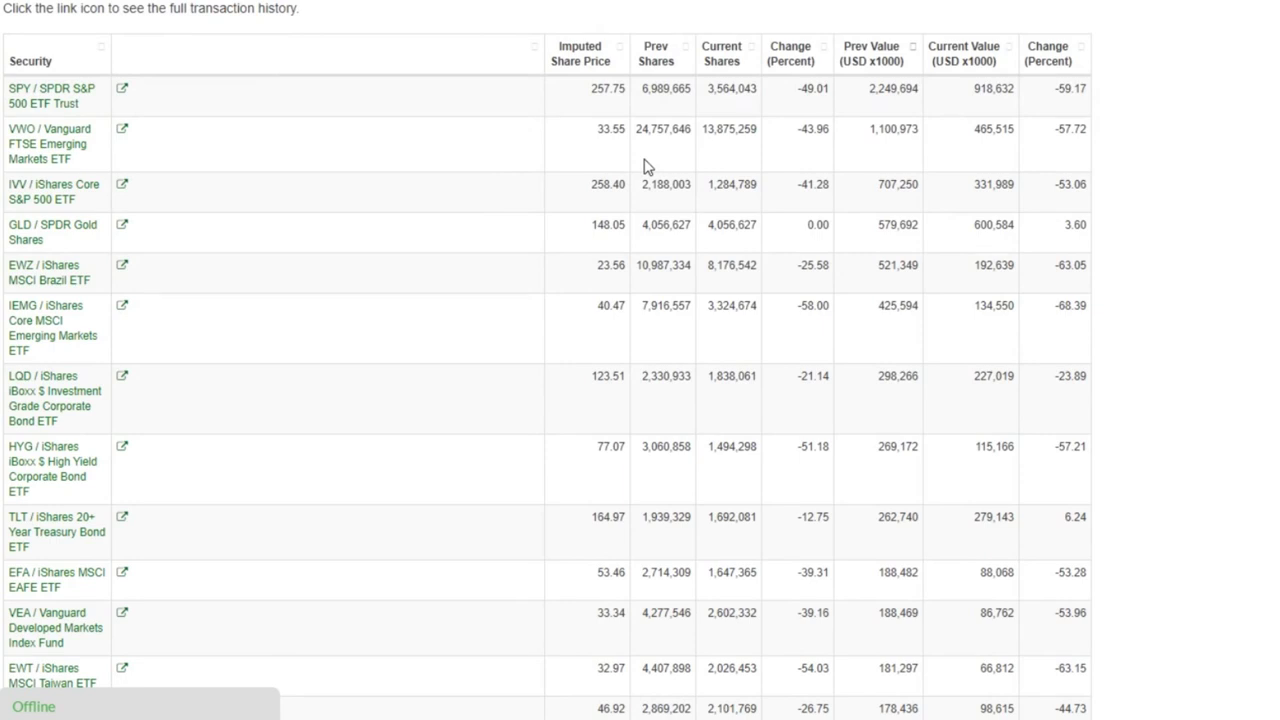
pyautogui.scroll(5, 645, 165)
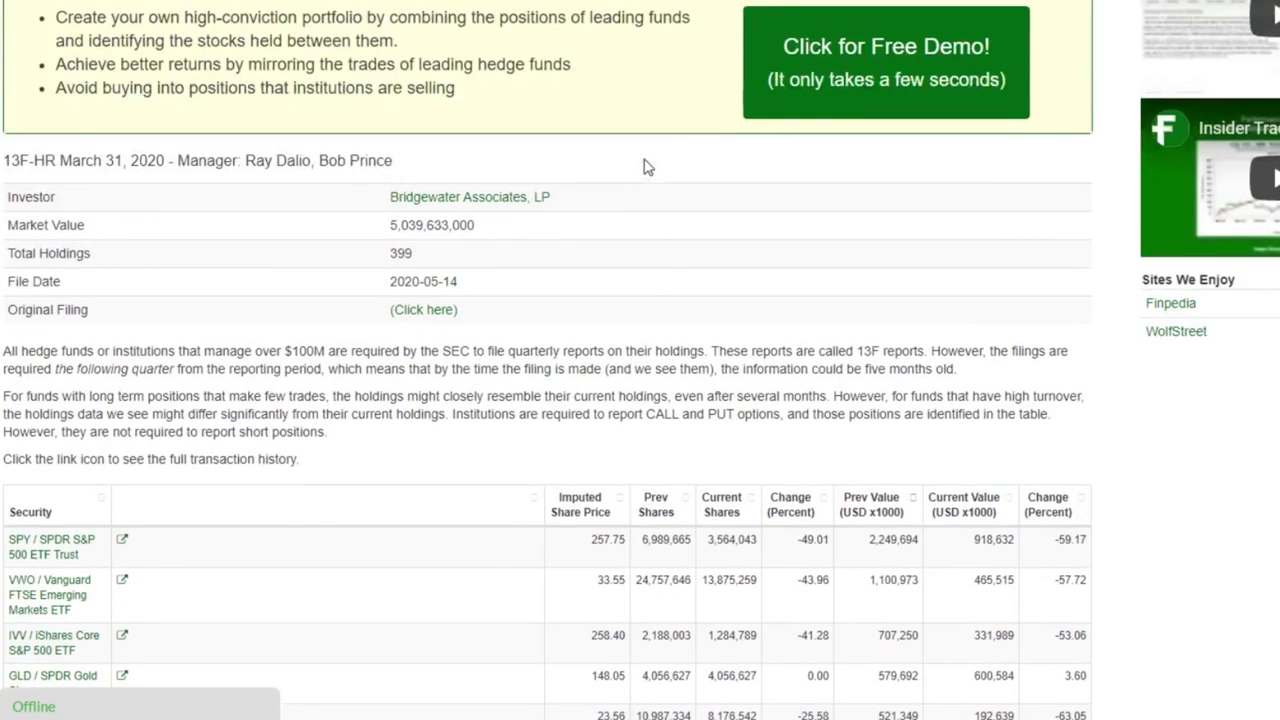
pyautogui.scroll(-1, 645, 166)
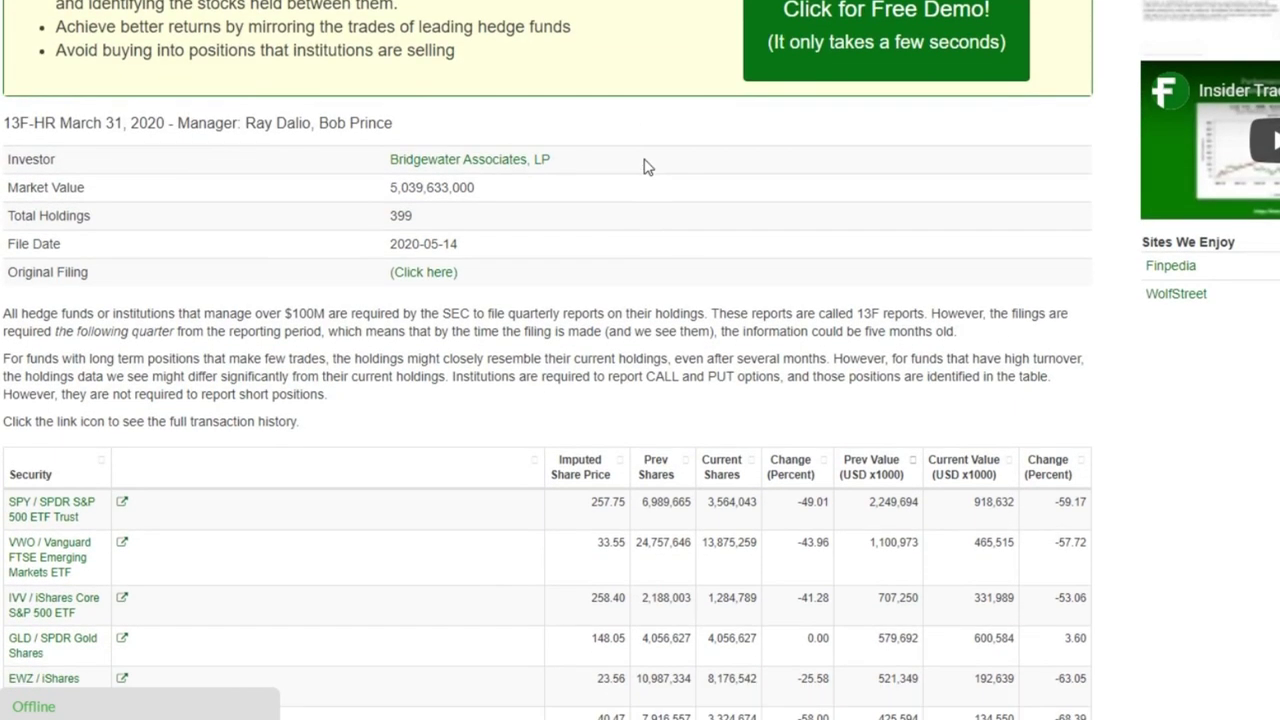
pyautogui.scroll(-1, 645, 166)
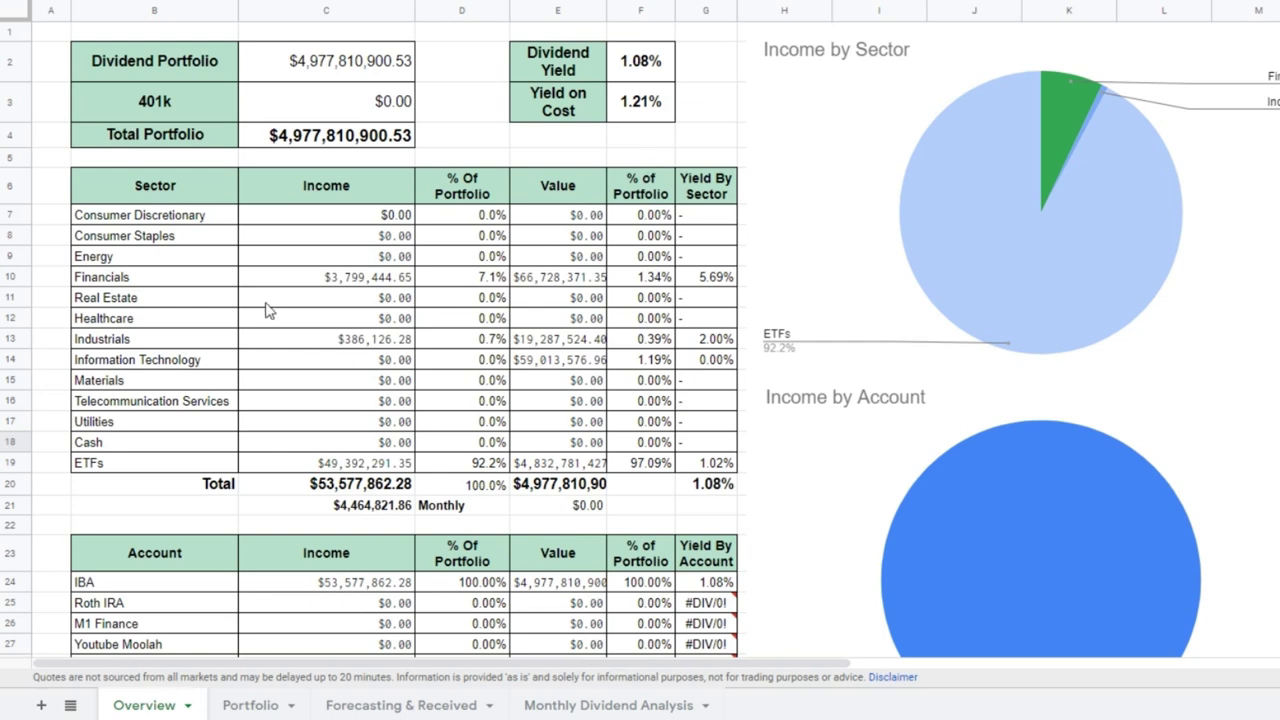
# Step: Examine the sector incomes on the portfolio spreadsheet's Overview sheet, from Financials through Industrials to ETFs
pyautogui.click(183, 284)
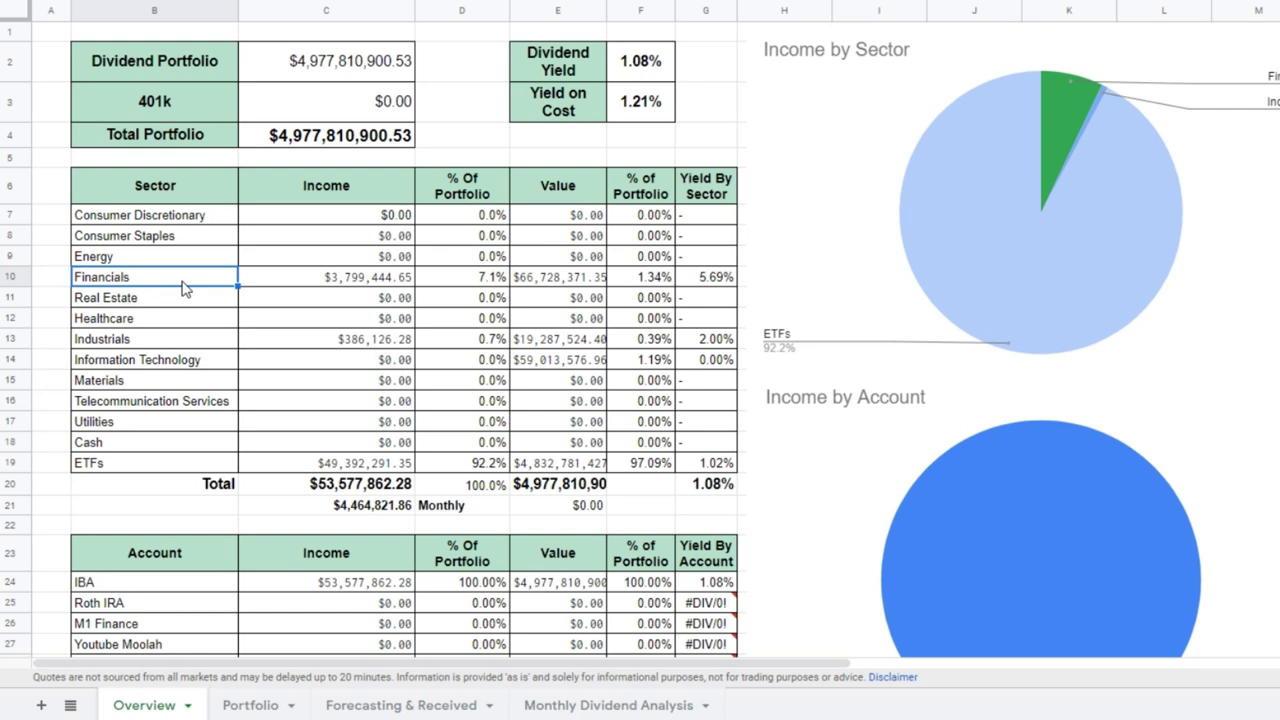
pyautogui.press('Right')
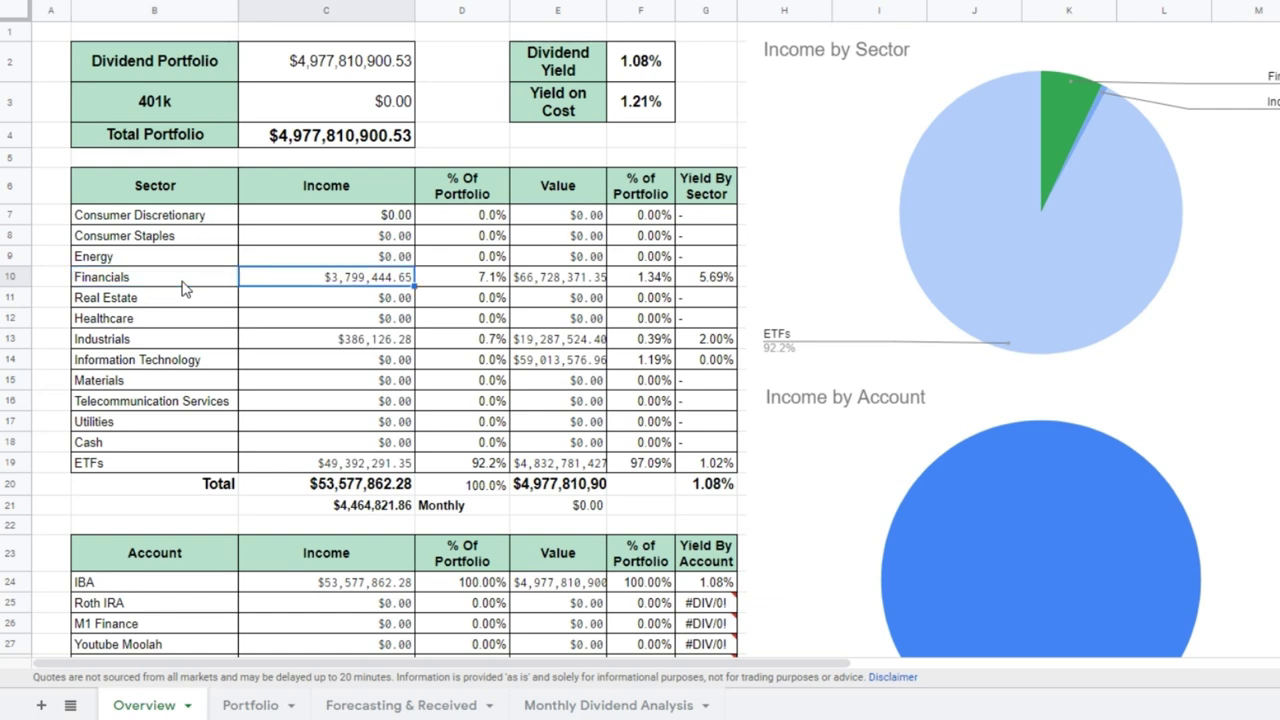
pyautogui.press('Down')
pyautogui.press('Down')
pyautogui.press('Down')
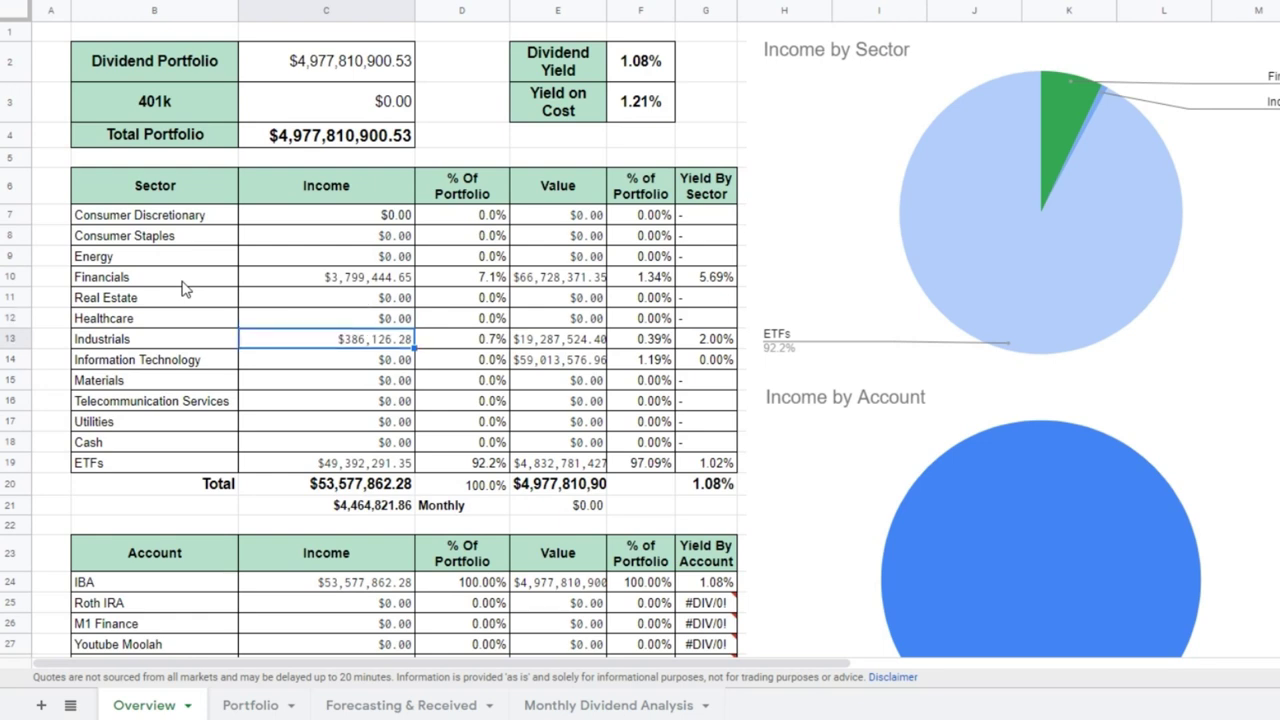
pyautogui.press('Down')
pyautogui.press('Up')
pyautogui.press('Down')
pyautogui.press('Down')
pyautogui.press('Down')
pyautogui.press('Down')
pyautogui.press('Down')
pyautogui.press('Down')
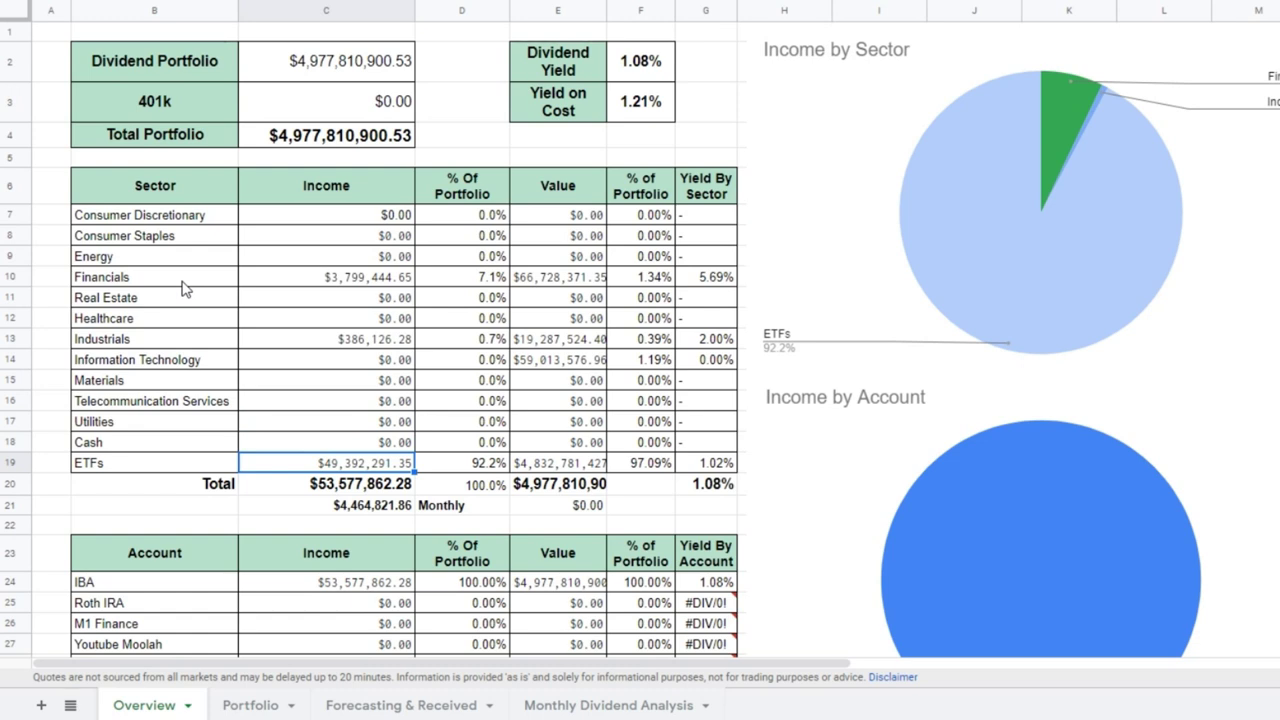
# Step: Check the share of portfolio value held in ETFs and in Information Technology
pyautogui.press('Right')
pyautogui.press('Right')
pyautogui.press('Right')
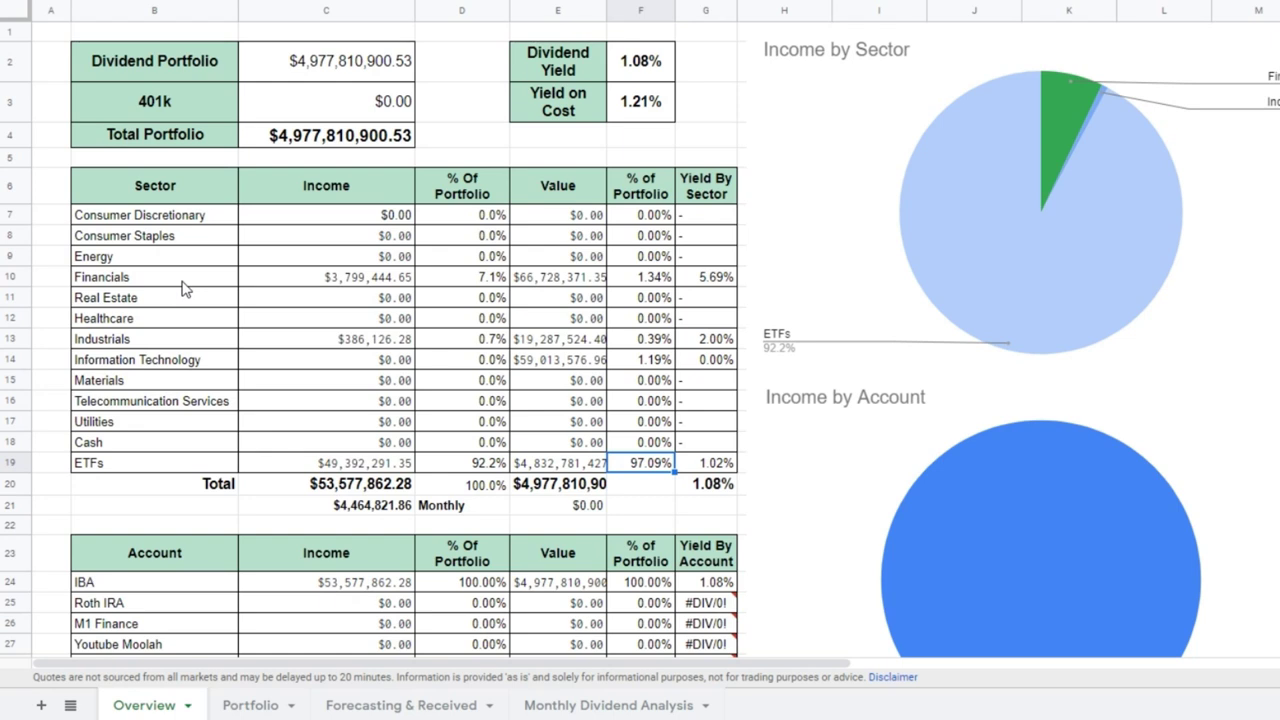
pyautogui.press('Up')
pyautogui.press('Down')
pyautogui.press('Up')
pyautogui.press('Up')
pyautogui.press('Up')
pyautogui.press('Up')
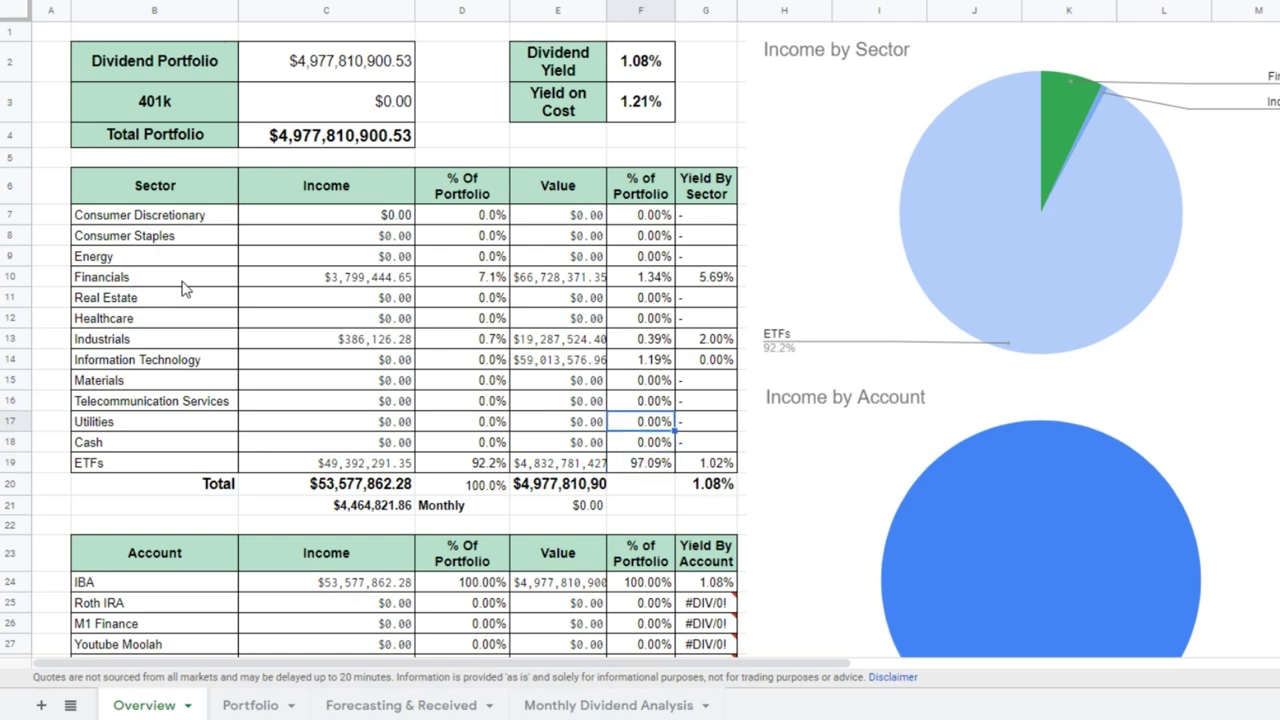
pyautogui.press('Up')
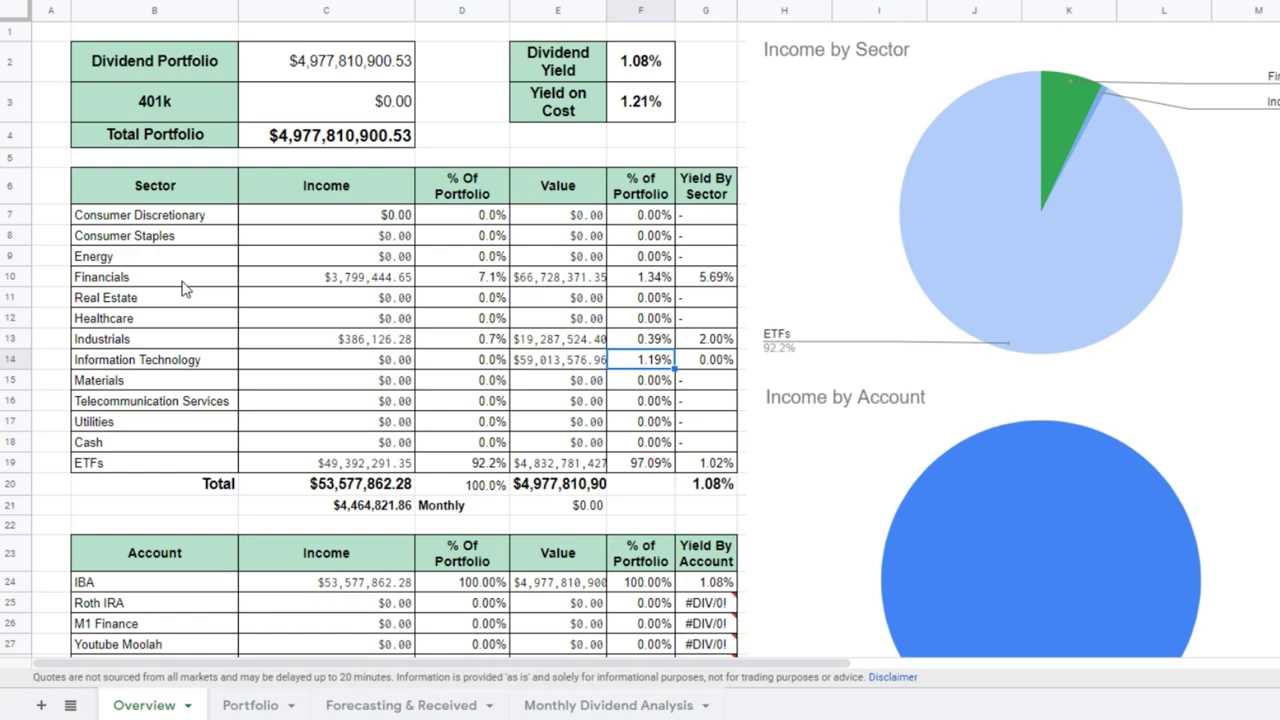
# Step: Compare the portfolio value percentages of Financials, Information Technology and ETFs
pyautogui.press('Up')
pyautogui.press('Up')
pyautogui.press('Up')
pyautogui.press('Up')
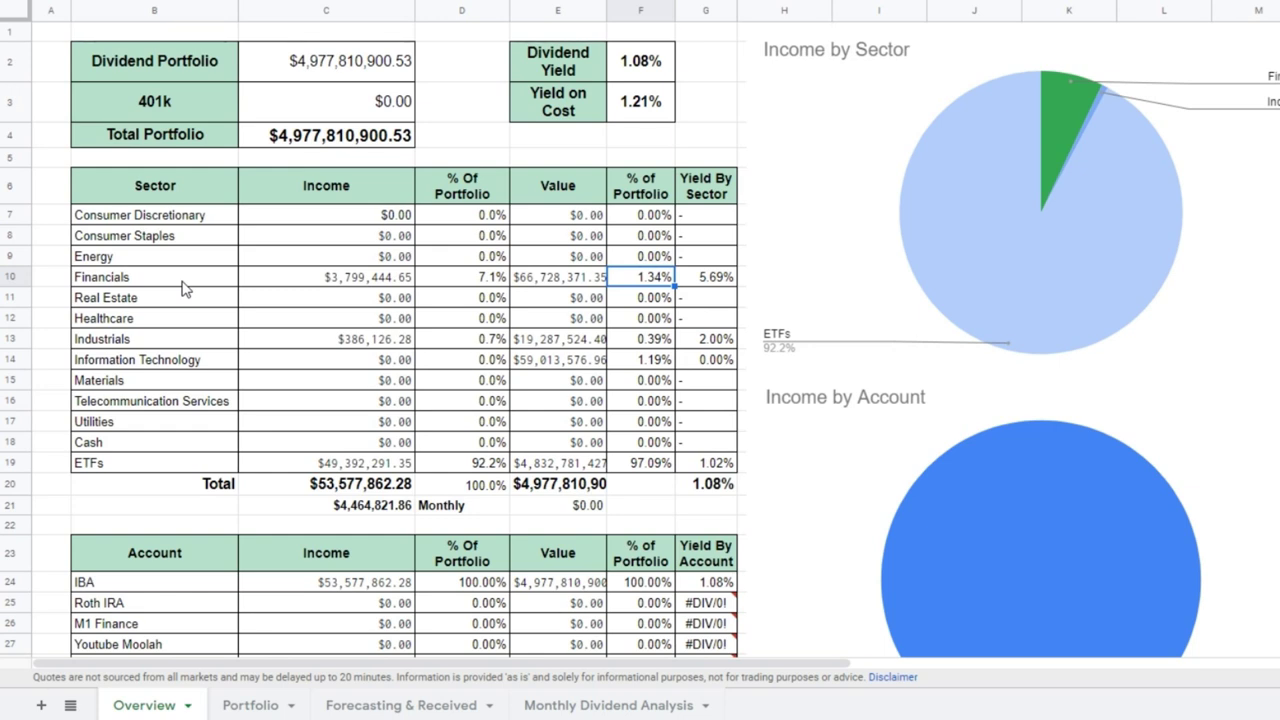
pyautogui.press('Down')
pyautogui.press('Down')
pyautogui.press('Down')
pyautogui.press('Down')
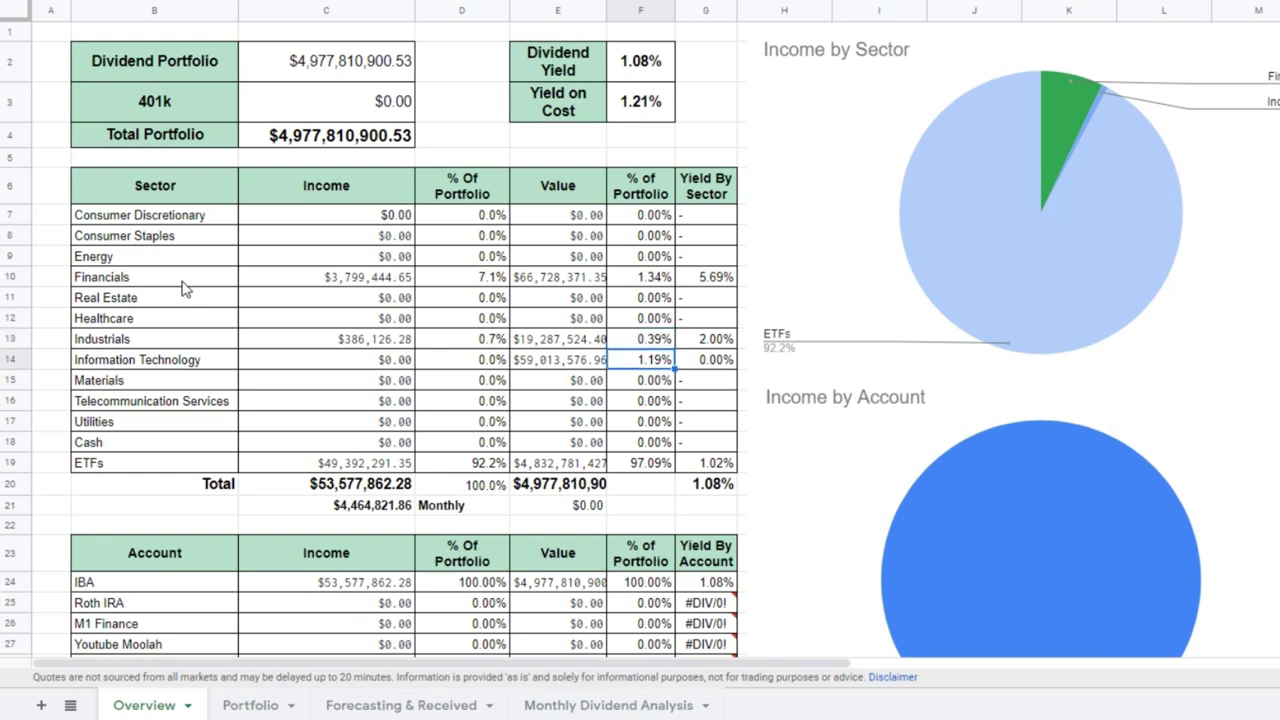
pyautogui.press('Down')
pyautogui.press('Down')
pyautogui.press('Down')
pyautogui.press('Down')
pyautogui.press('Down')
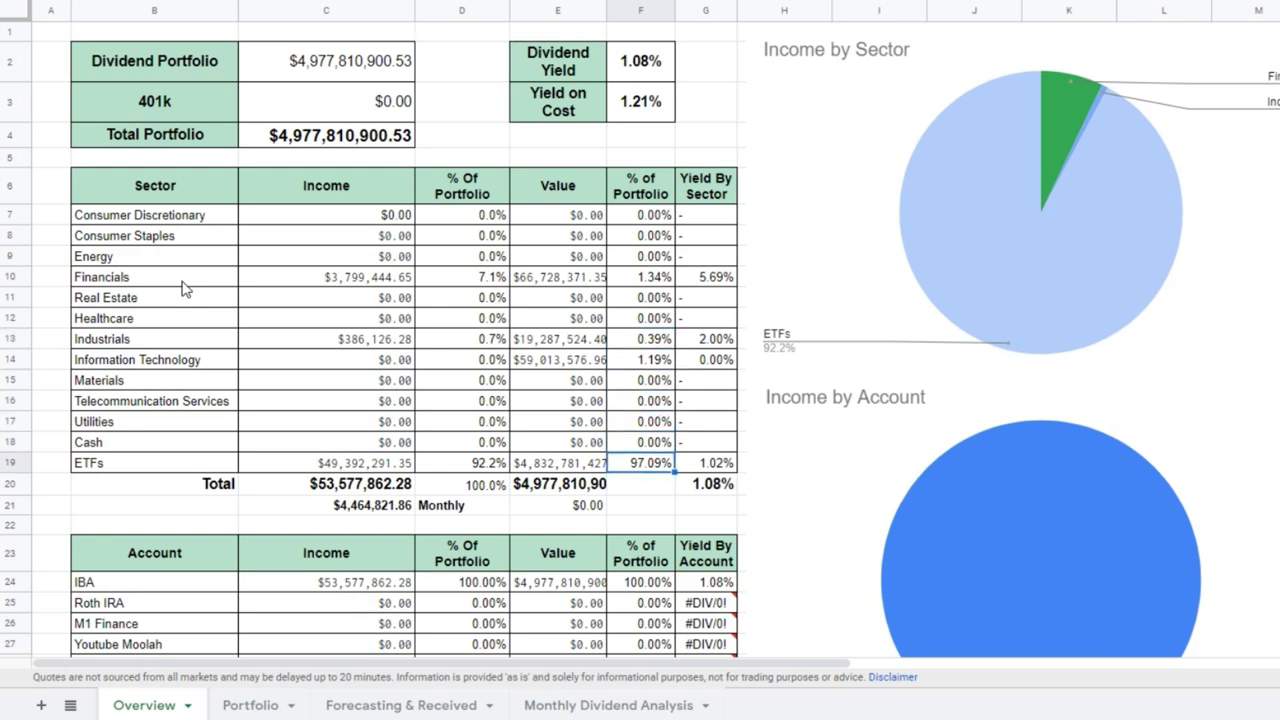
# Step: Check the portfolio's overall Dividend Yield and its Yield on Cost in the Overview summary
pyautogui.press('Left')
pyautogui.press('Left')
pyautogui.press('Left')
pyautogui.press('Up')
pyautogui.press('Up')
pyautogui.press('Up')
pyautogui.press('Up')
pyautogui.press('Up')
pyautogui.press('Up')
pyautogui.press('Up')
pyautogui.press('Up')
pyautogui.press('Up')
pyautogui.press('Up')
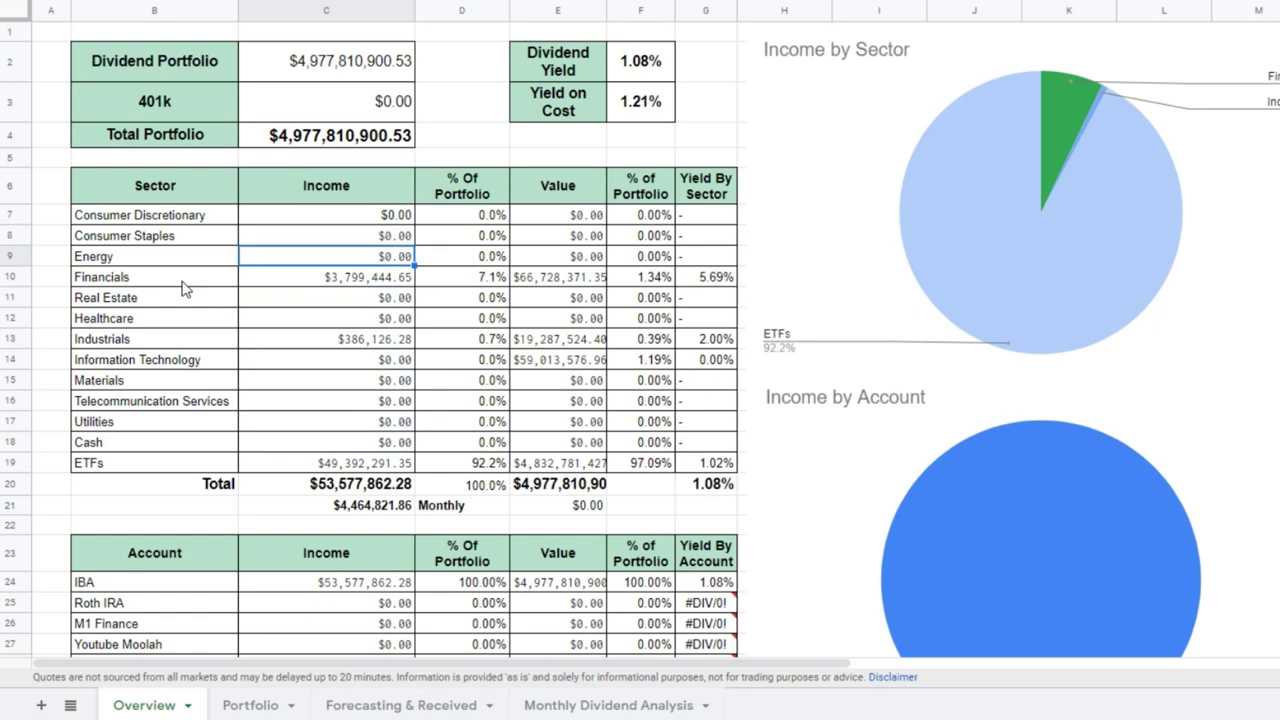
pyautogui.press('Up')
pyautogui.press('Up')
pyautogui.press('Up')
pyautogui.press('Up')
pyautogui.press('Up')
pyautogui.press('Right')
pyautogui.press('Right')
pyautogui.press('Right')
pyautogui.press('Up')
pyautogui.press('Up')
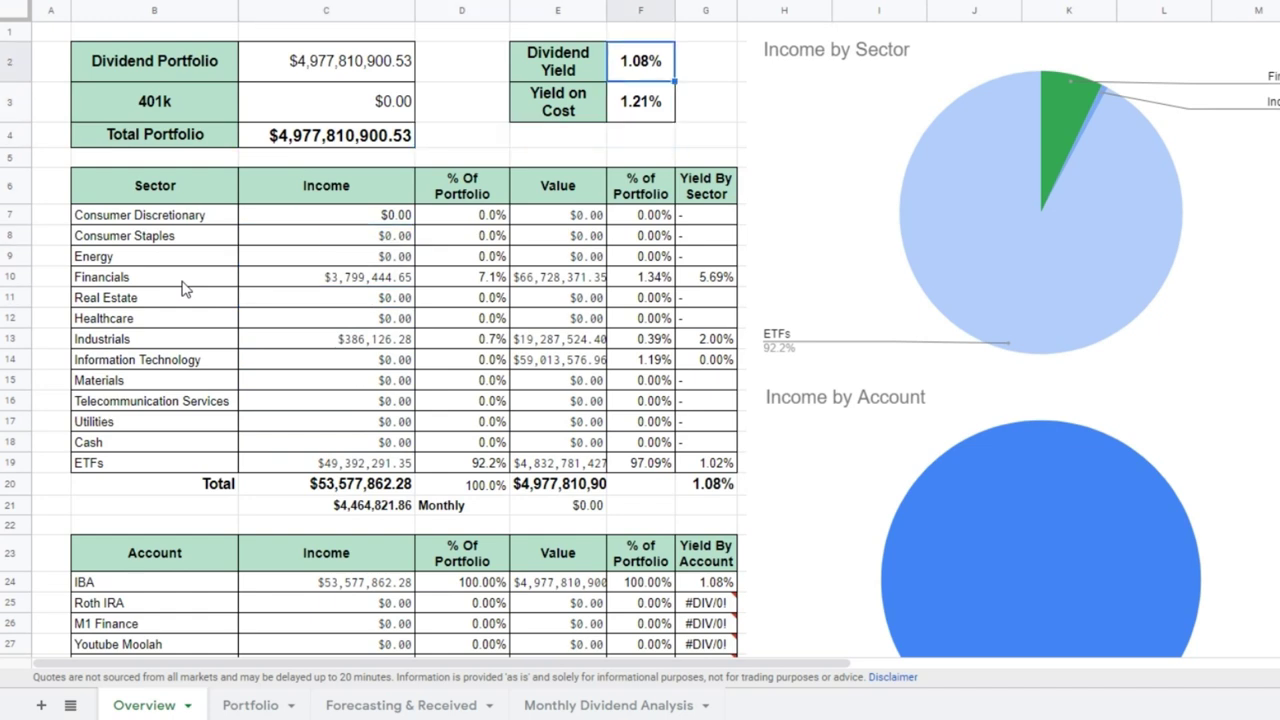
pyautogui.press('Down')
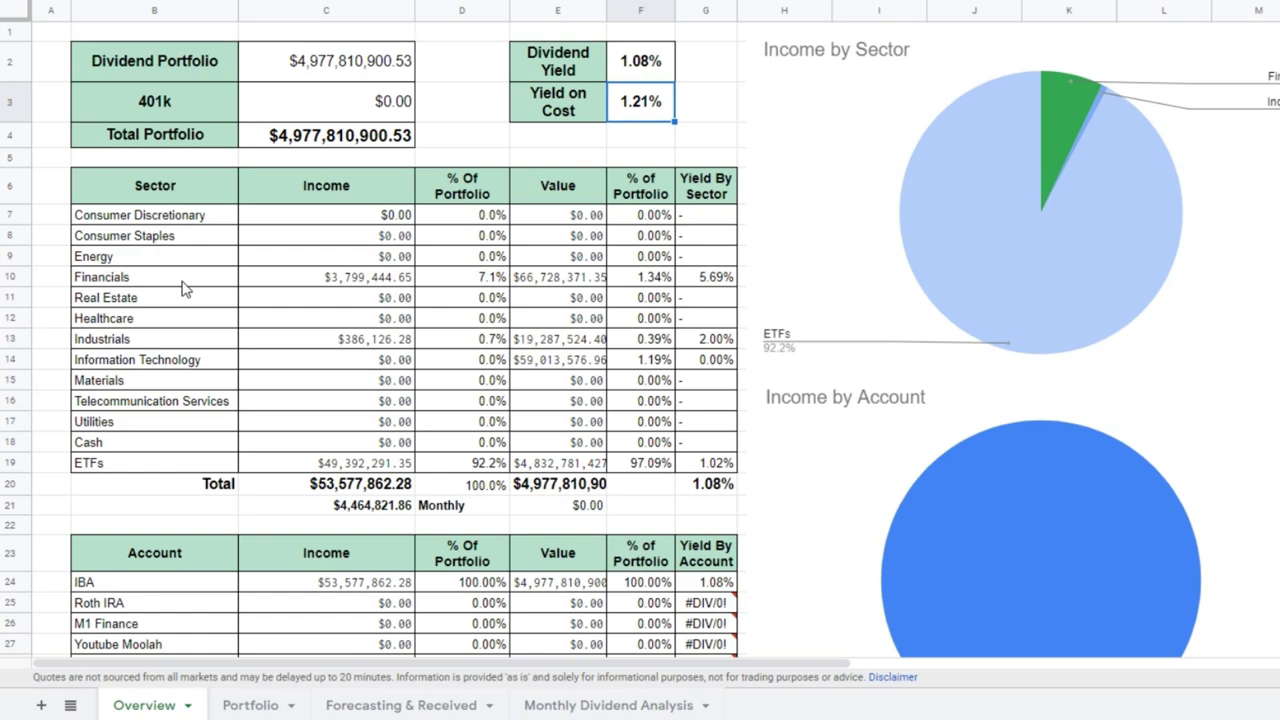
# Step: Go back to the ETFs row and review its portfolio percentage and income
pyautogui.press('Down')
pyautogui.press('Down')
pyautogui.press('Down')
pyautogui.press('Down')
pyautogui.press('Down')
pyautogui.press('Down')
pyautogui.press('Down')
pyautogui.press('Down')
pyautogui.press('Down')
pyautogui.press('Down')
pyautogui.press('Down')
pyautogui.press('Down')
pyautogui.press('Down')
pyautogui.press('Down')
pyautogui.press('Down')
pyautogui.press('Down')
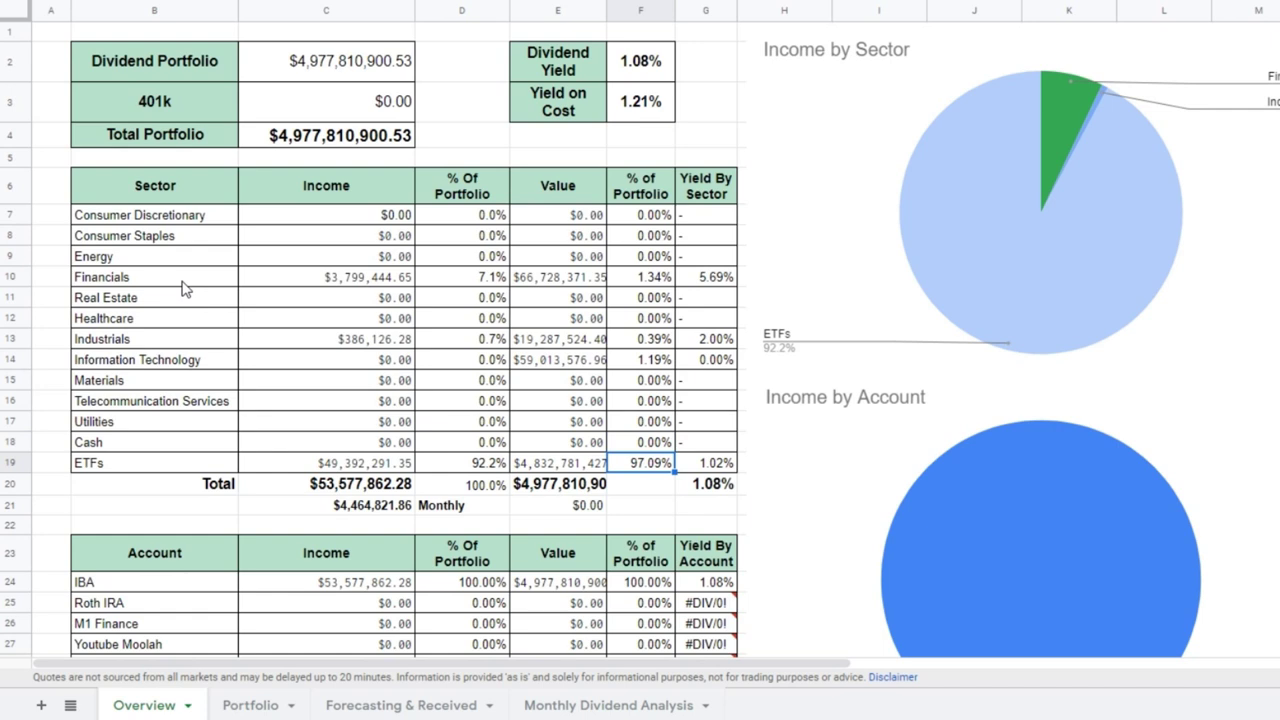
pyautogui.press('Left')
pyautogui.press('Left')
pyautogui.press('Left')
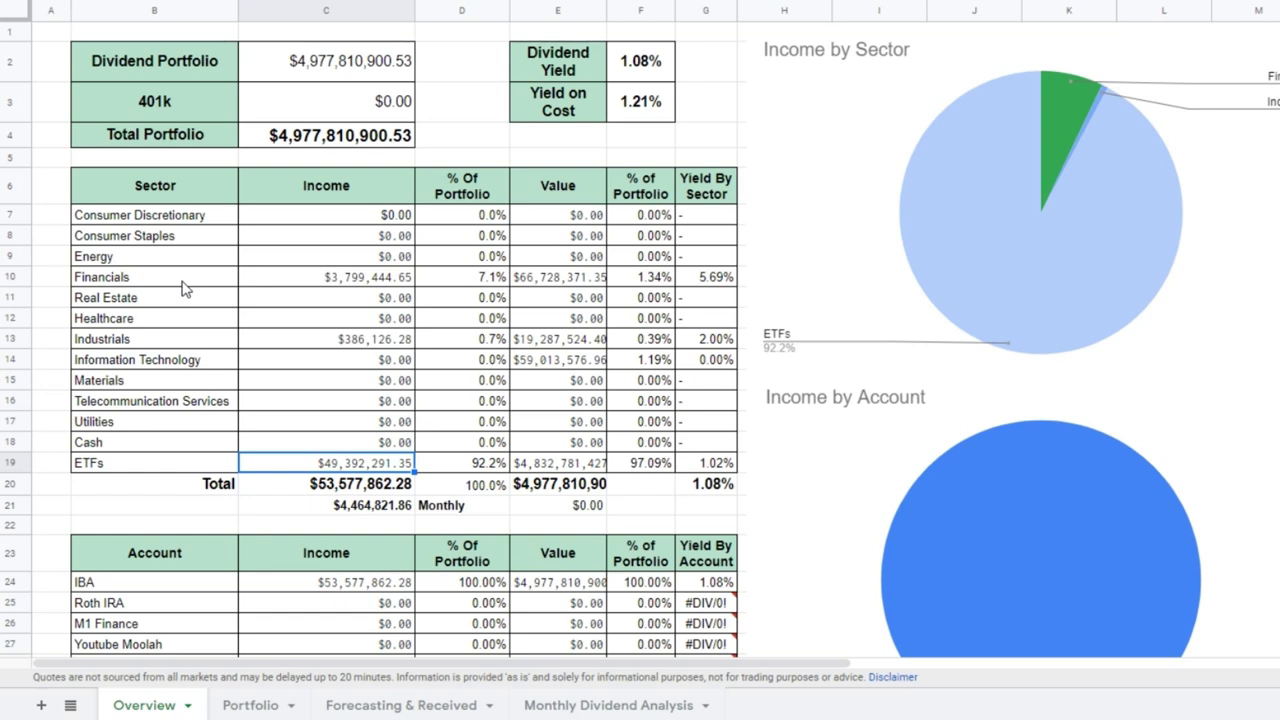
# Step: Check the total income and the monthly income below the sector table
pyautogui.press('Down')
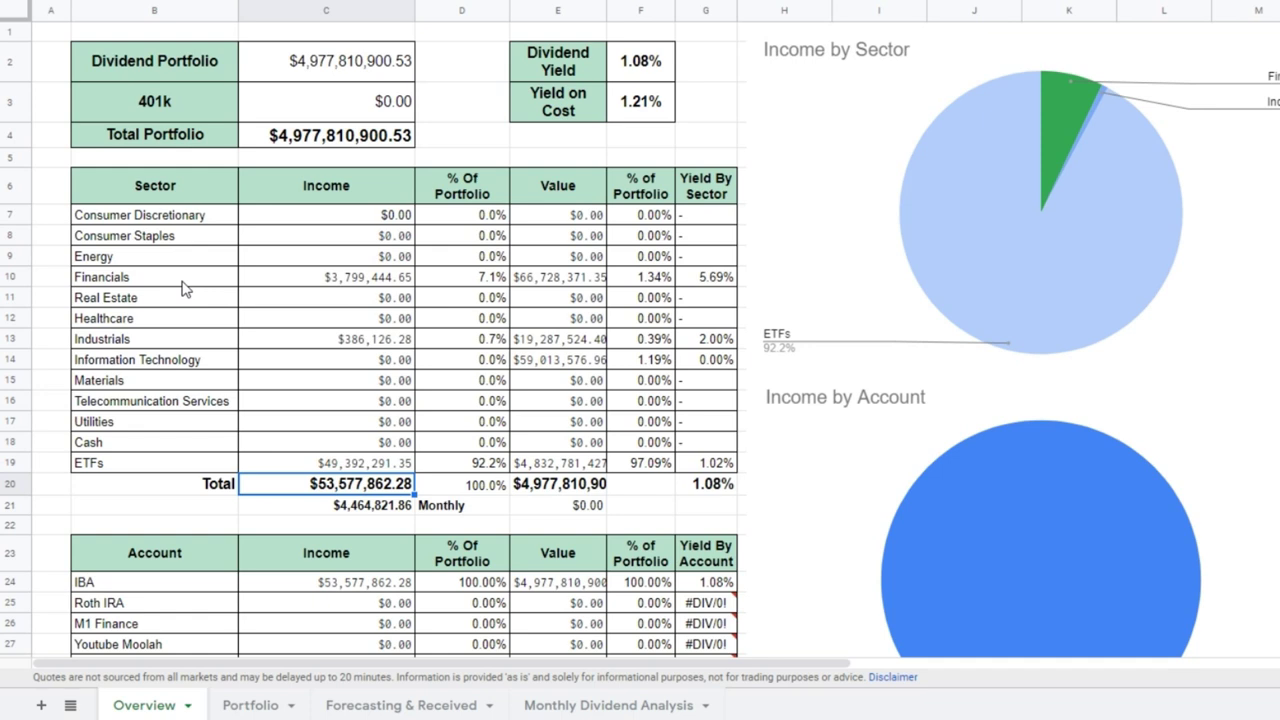
pyautogui.press('Down')
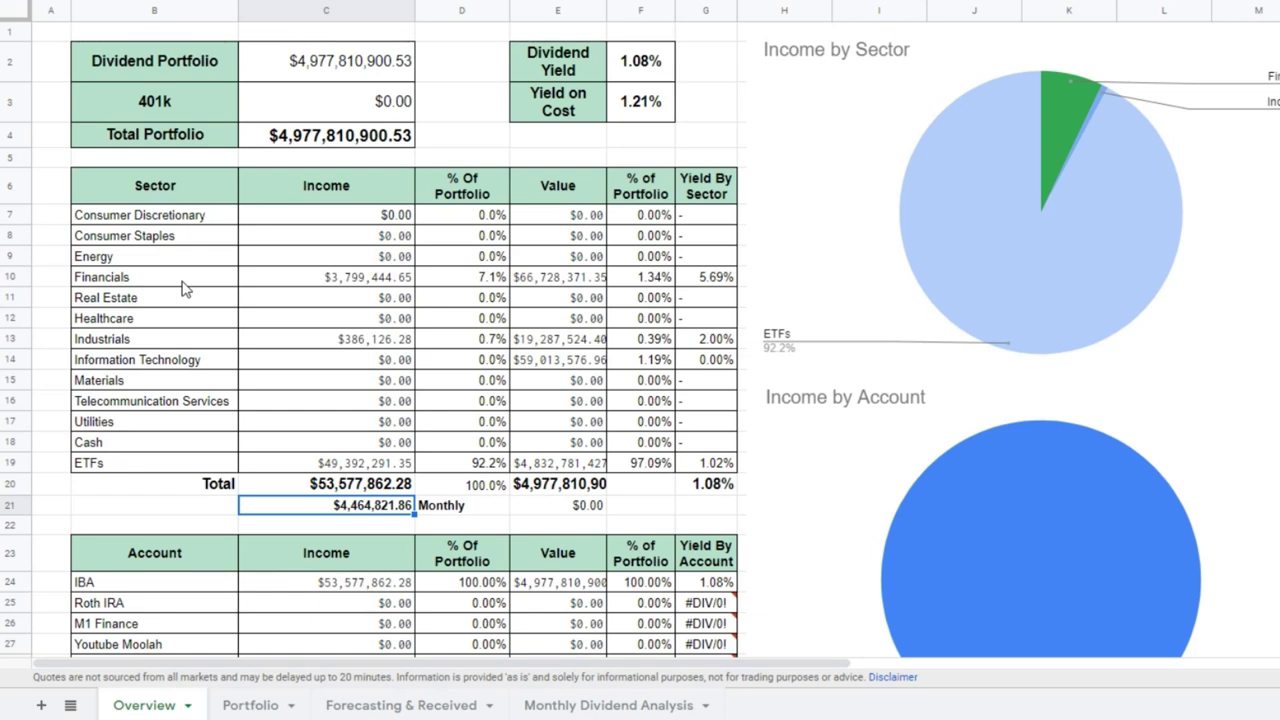
pyautogui.press('Up')
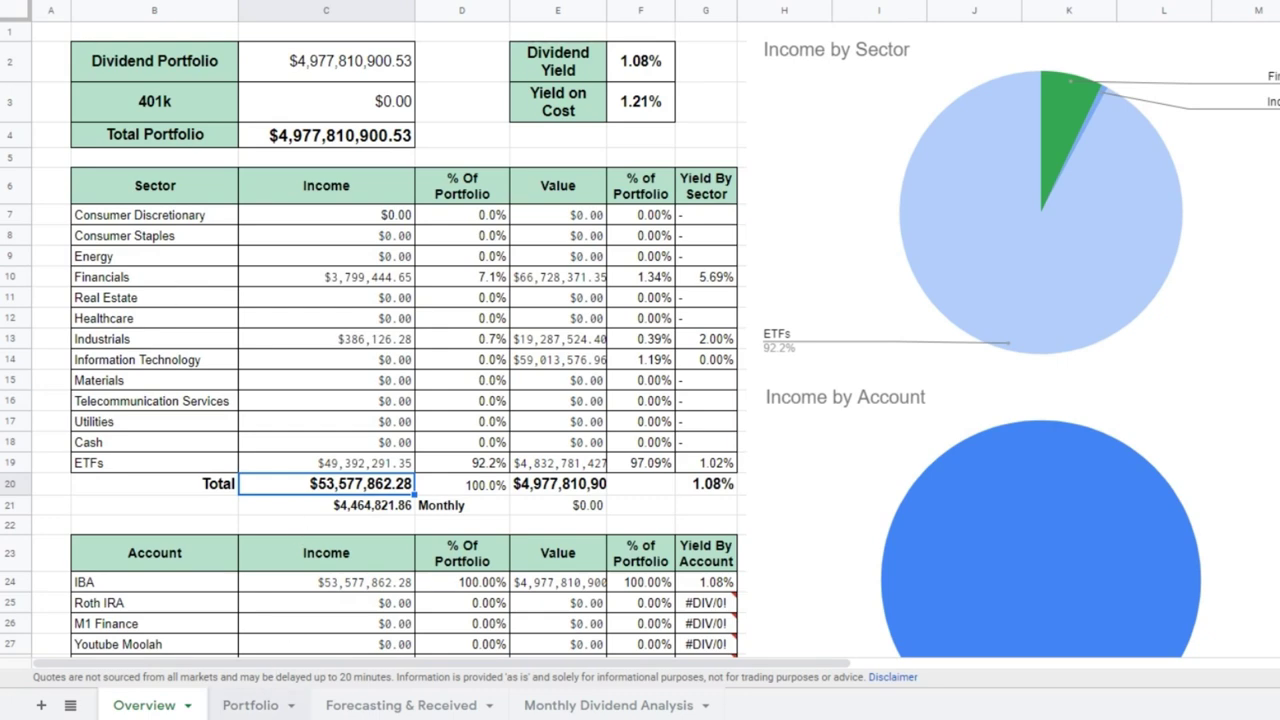
# Step: Show the Portfolio sheet and select the Account cell in the SPY row
pyautogui.hotkey('ctrl', 'pagedown')
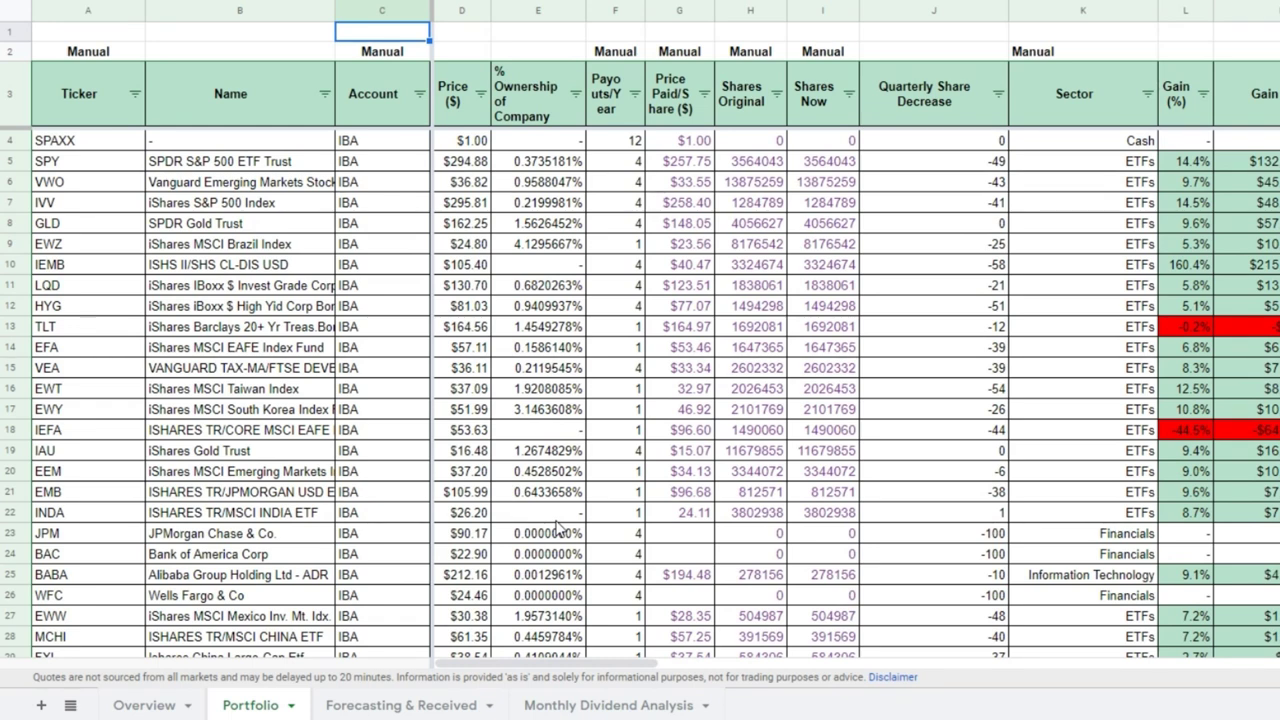
pyautogui.press('Down')
pyautogui.press('Down')
pyautogui.press('Down')
pyautogui.press('Down')
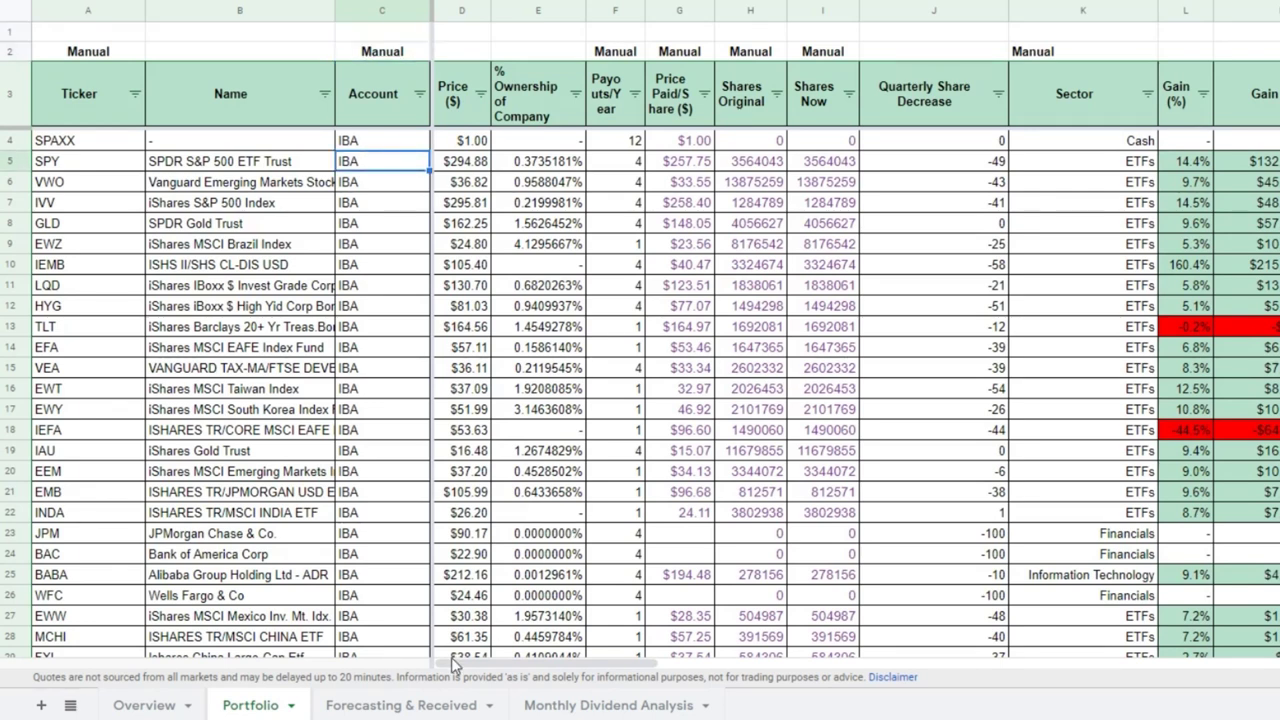
# Step: Glance at the Forecasting & Received sheet, and return to Portfolio to check SPY's price and VWO's ownership percentage
pyautogui.click(405, 708)
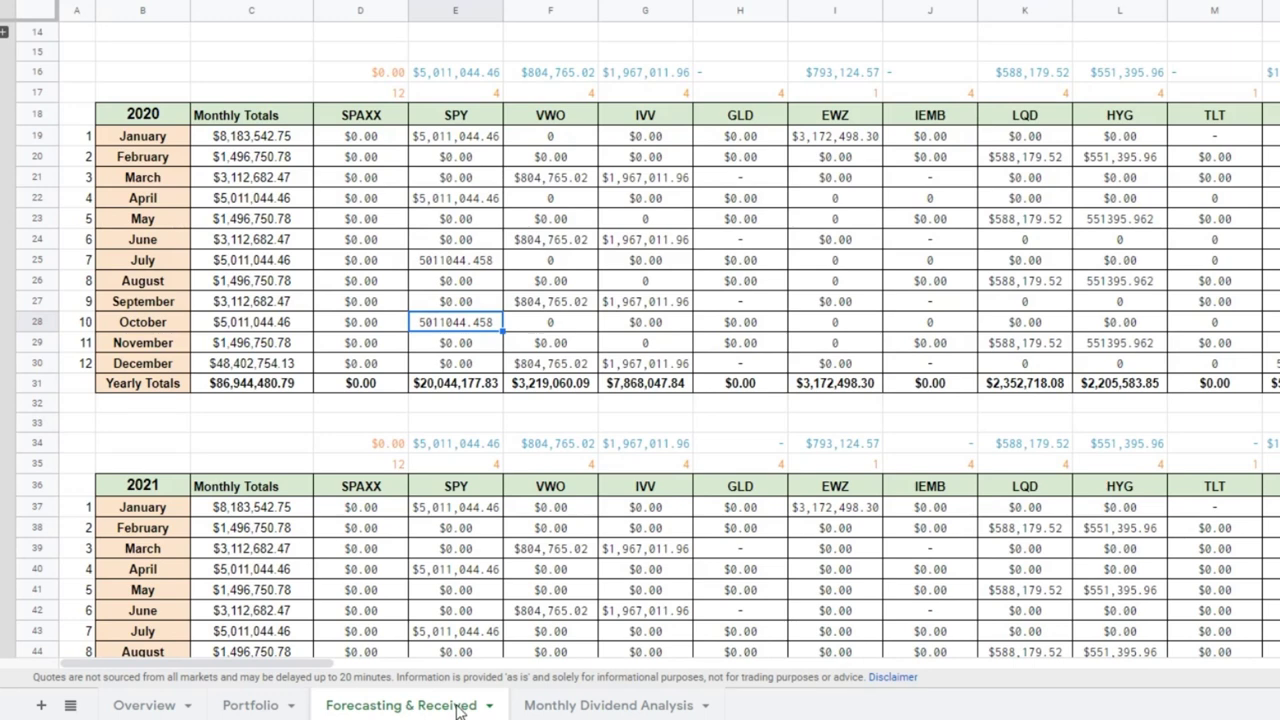
pyautogui.click(245, 706)
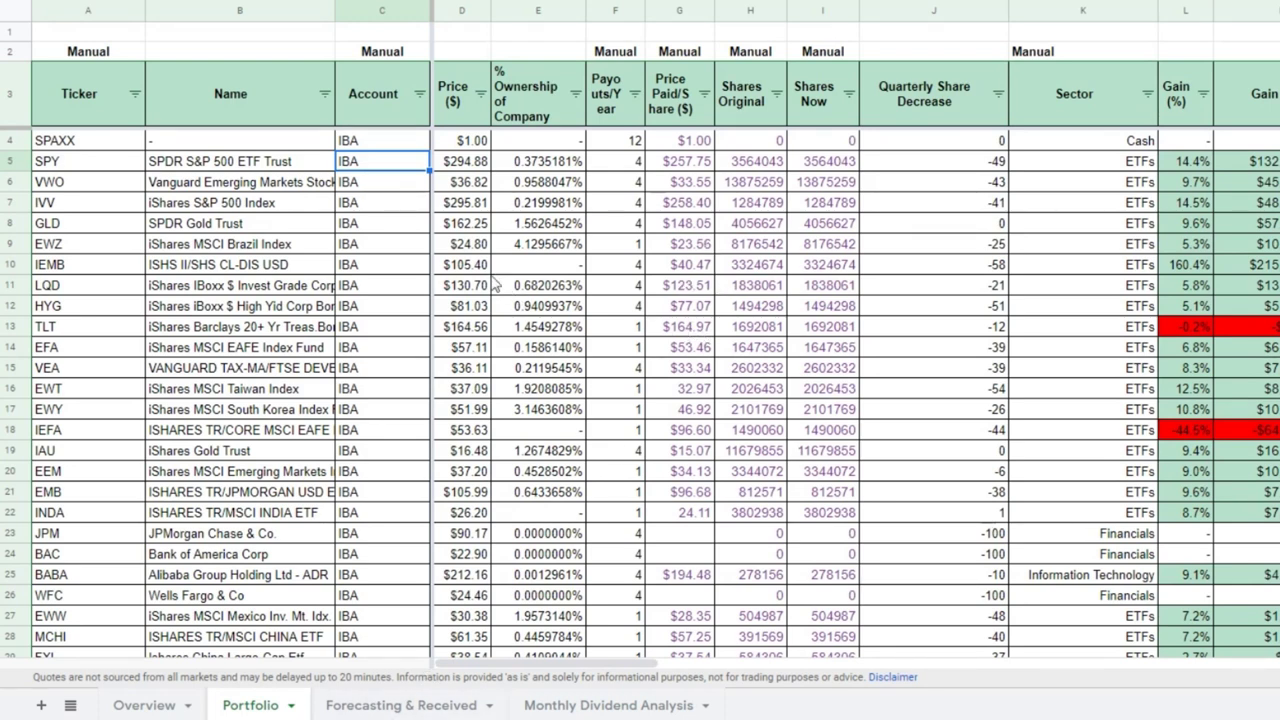
pyautogui.click(465, 168)
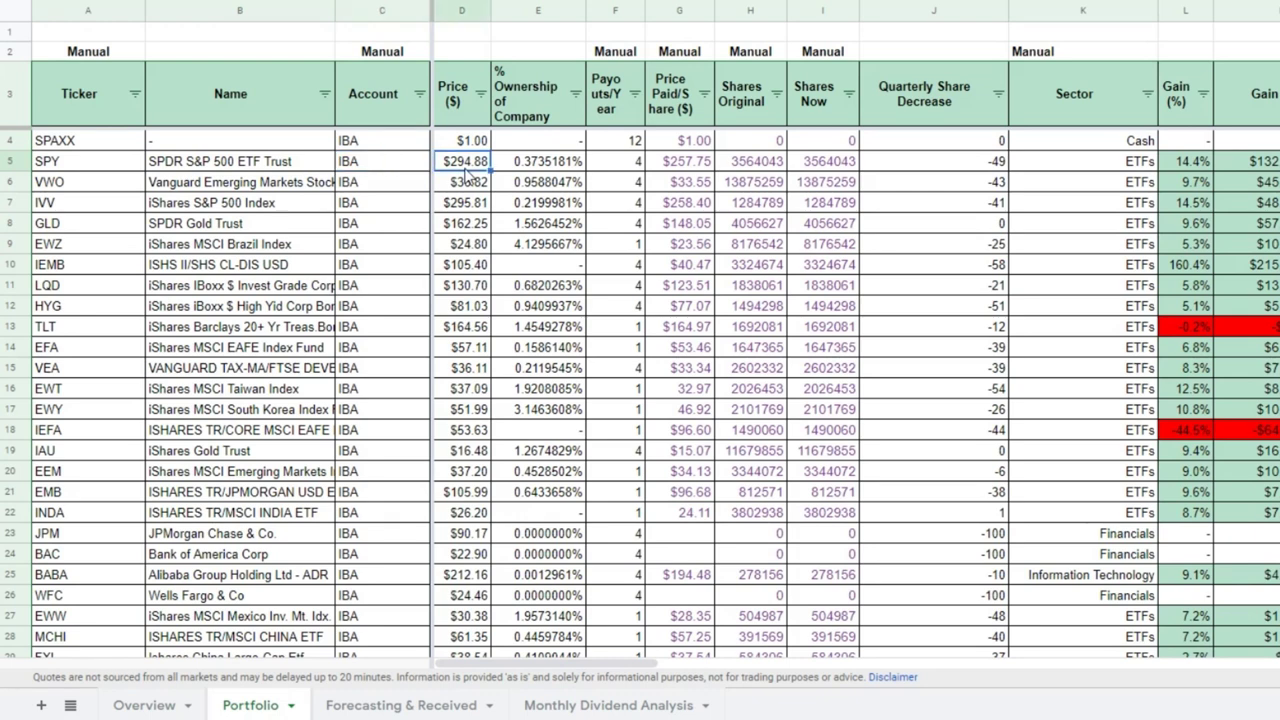
pyautogui.press('Right')
pyautogui.press('Down')
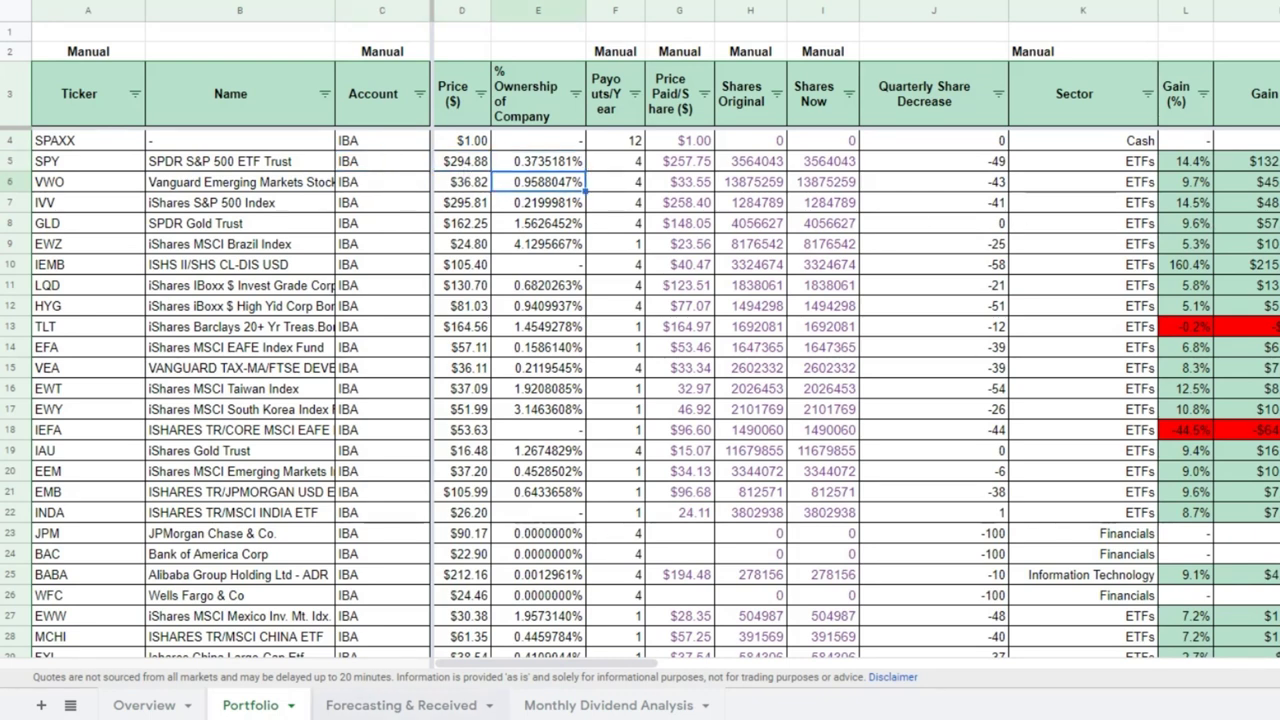
# Step: View the Forecasting & Received sheet, and show the Dividends by Month chart on the Monthly Dividend Analysis sheet
pyautogui.click(410, 705)
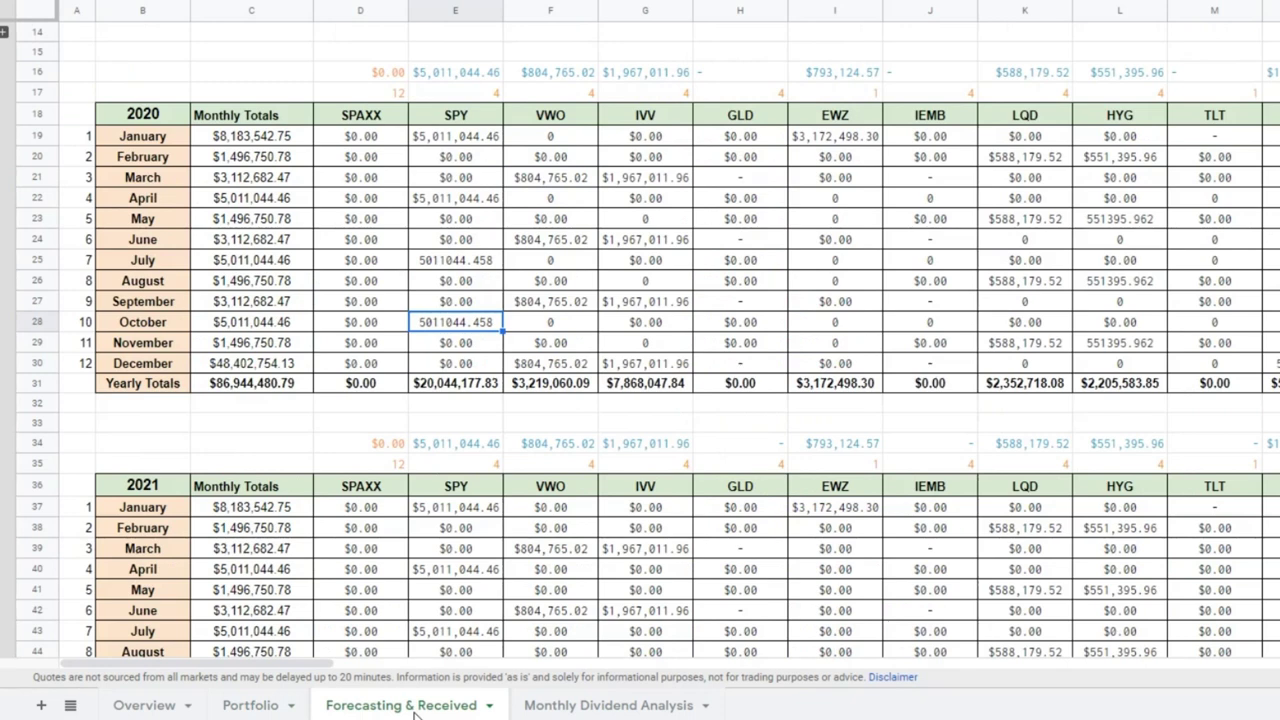
pyautogui.click(607, 706)
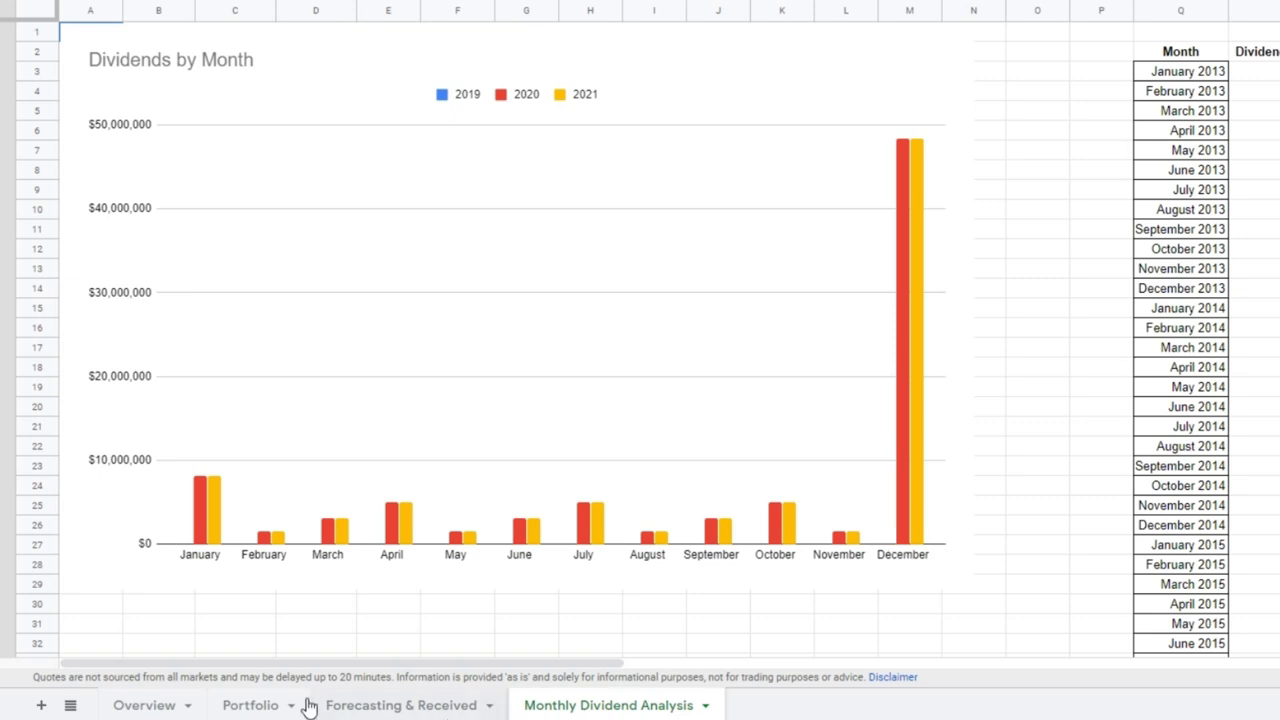
# Step: Return to the Portfolio sheet and select SPY's cell in the Ticker column
pyautogui.click(252, 705)
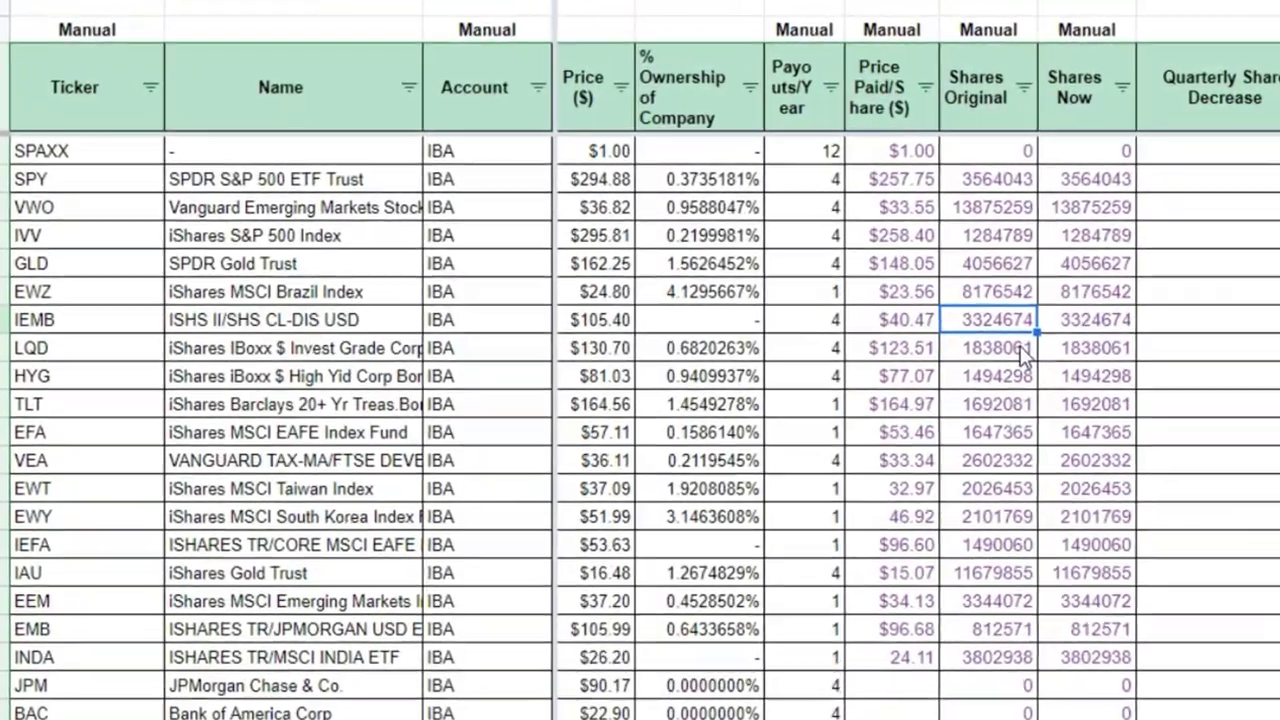
pyautogui.press('Up')
pyautogui.press('Up')
pyautogui.press('Up')
pyautogui.press('Up')
pyautogui.press('Up')
pyautogui.press('Up')
pyautogui.press('Left')
pyautogui.press('Home')
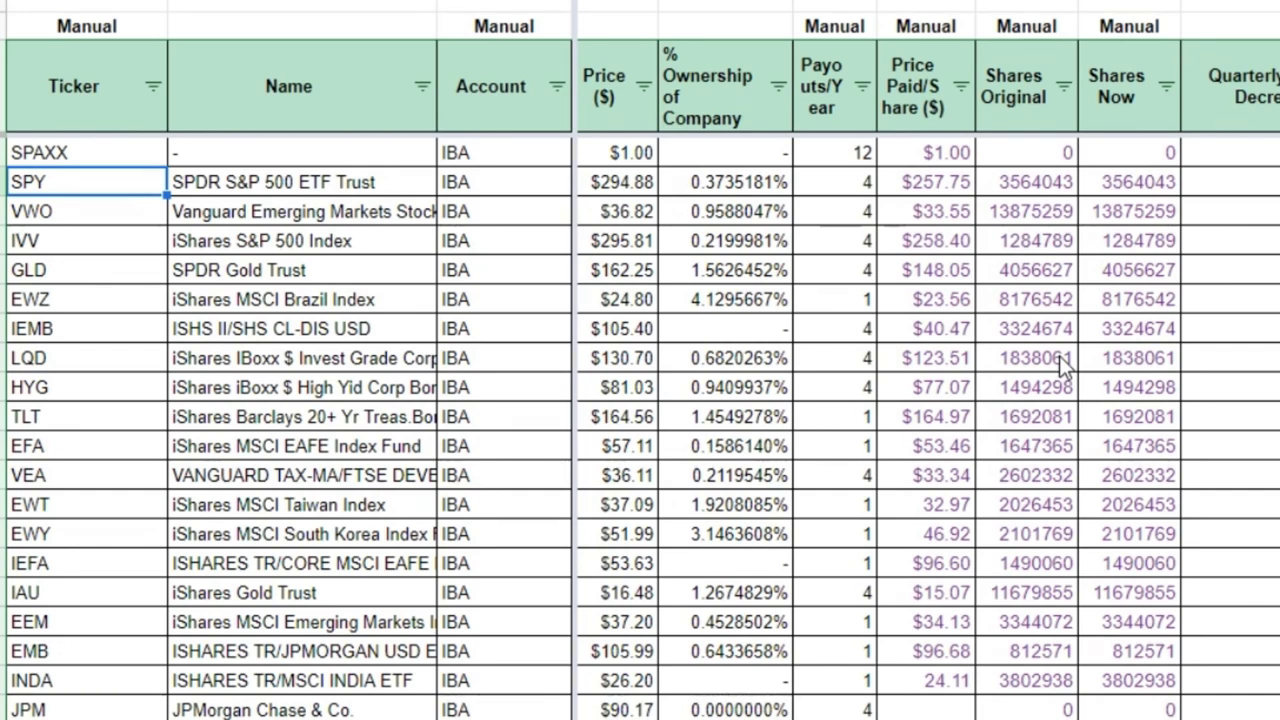
# Step: Review the top holdings' tickers and names from SPY through VWO and IVV to GLD
pyautogui.press('Down')
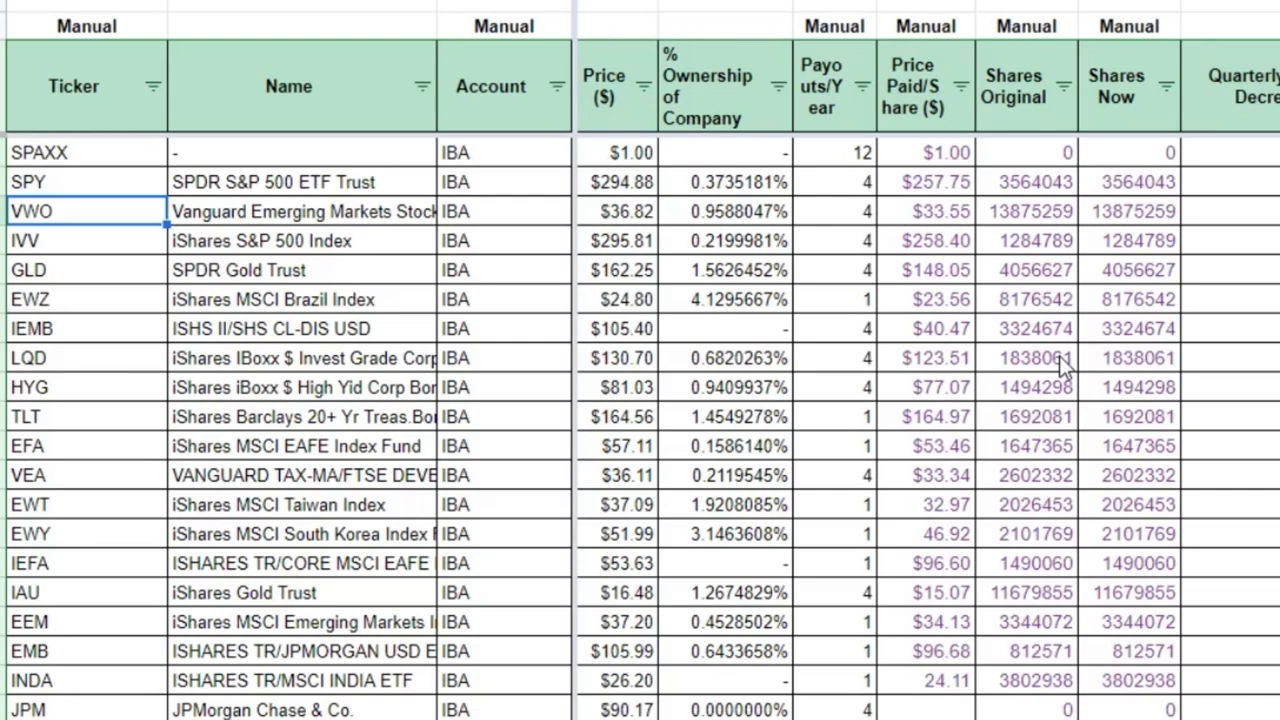
pyautogui.press('Down')
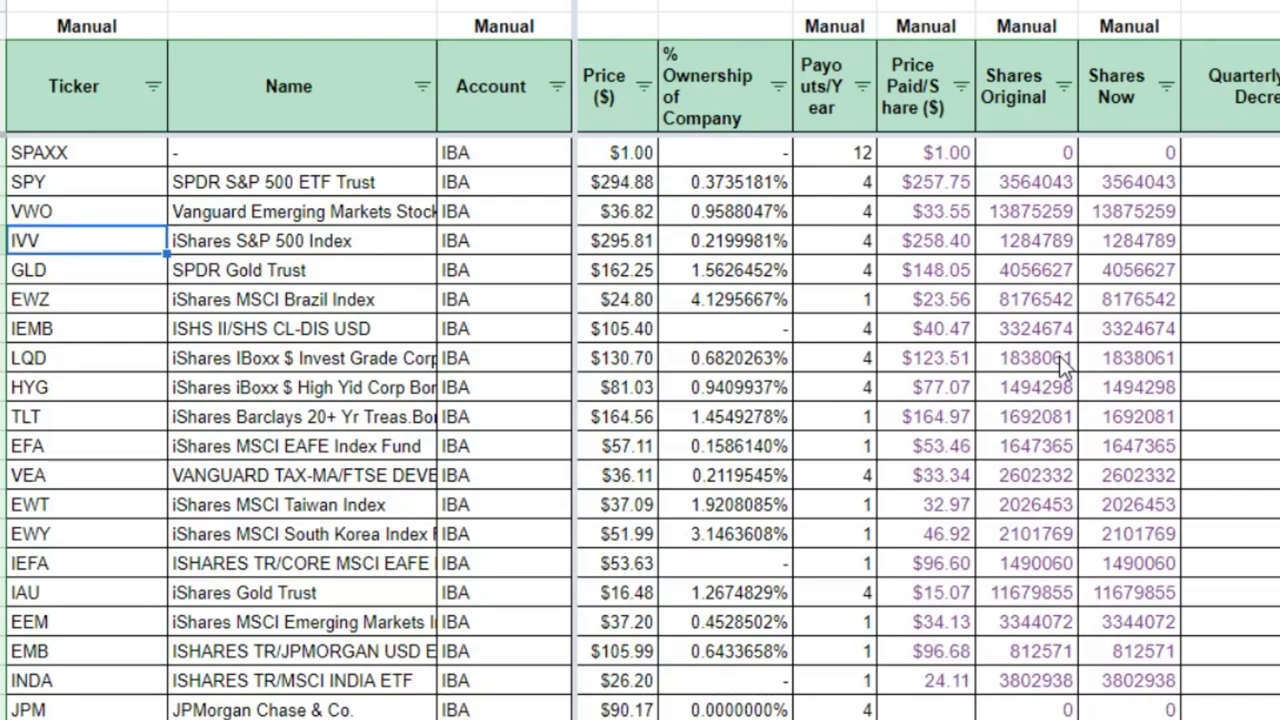
pyautogui.press('Up')
pyautogui.press('Up')
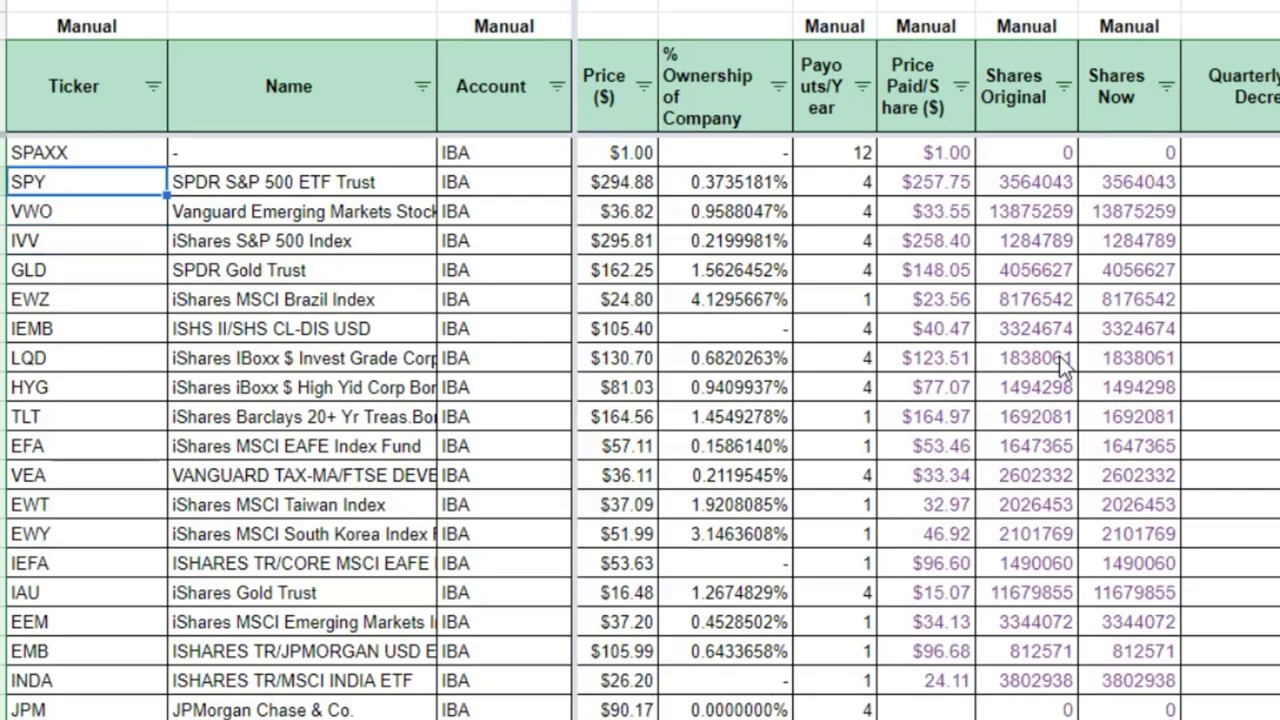
pyautogui.press('Right')
pyautogui.press('Down')
pyautogui.press('Down')
pyautogui.press('Left')
pyautogui.press('Down')
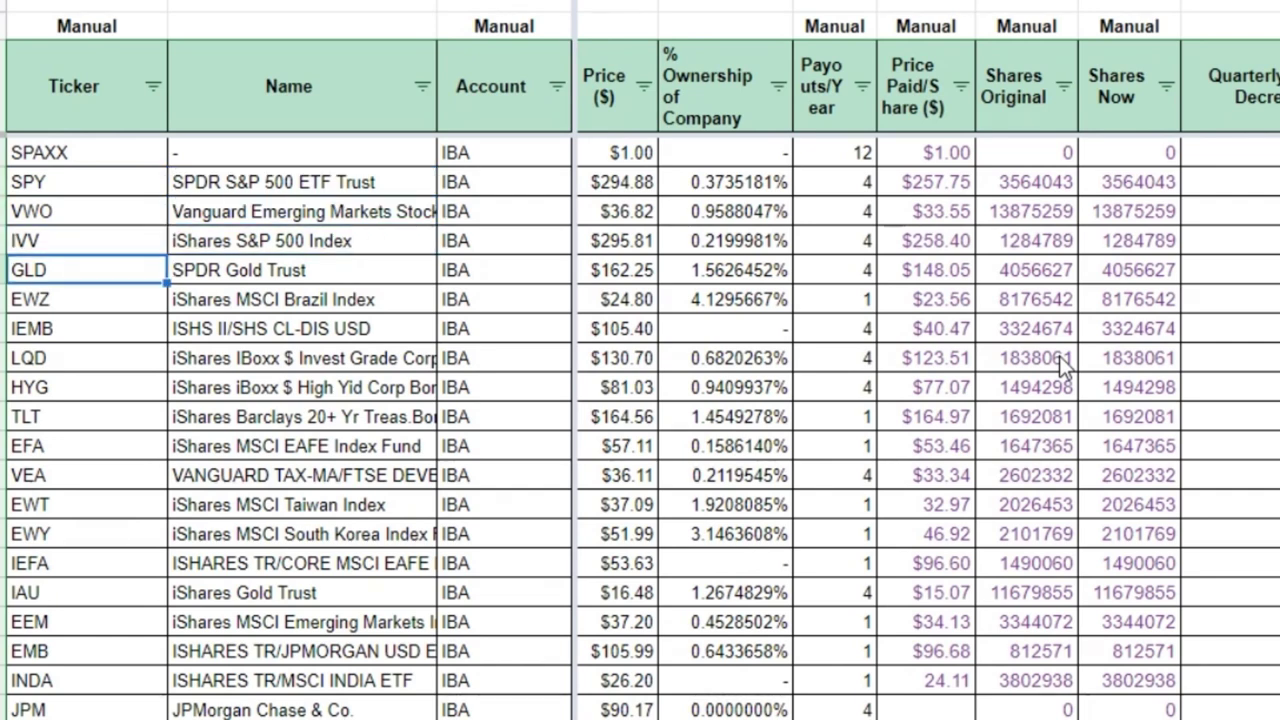
# Step: Go through the fund names from SPDR Gold Trust down to iShares Barclays 20+ Yr Treas Bond
pyautogui.press('Right')
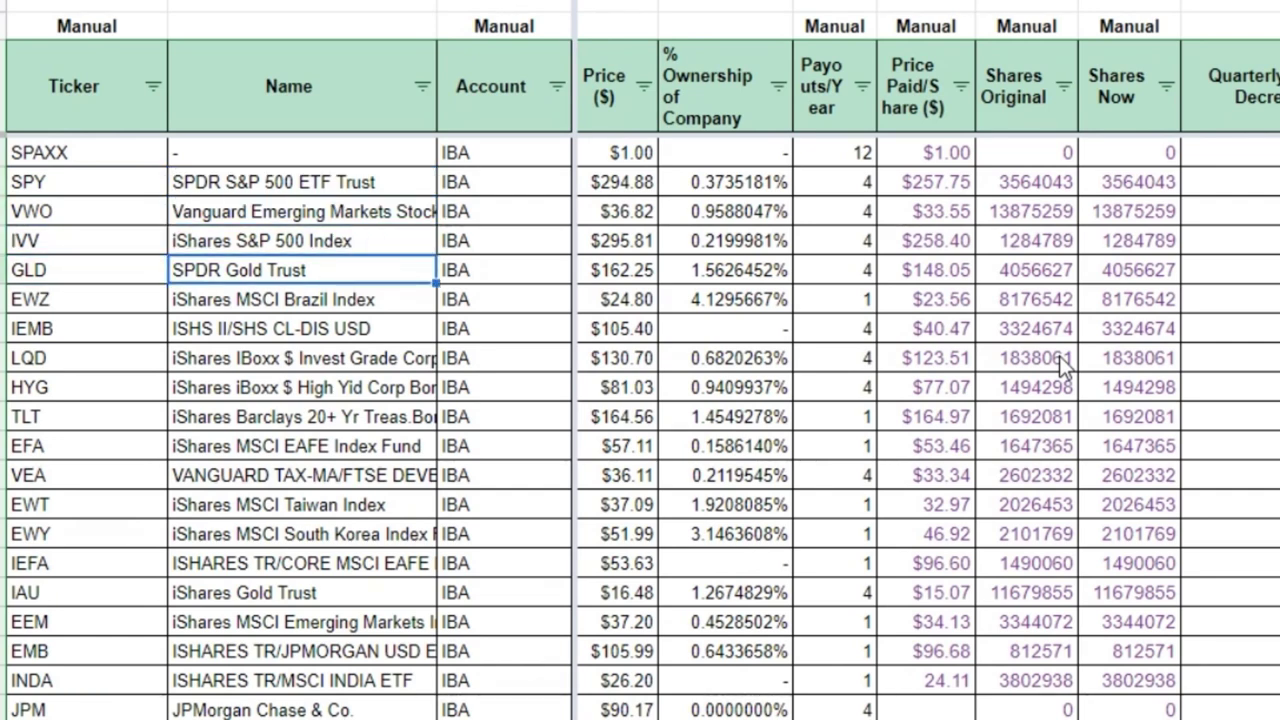
pyautogui.press('Down')
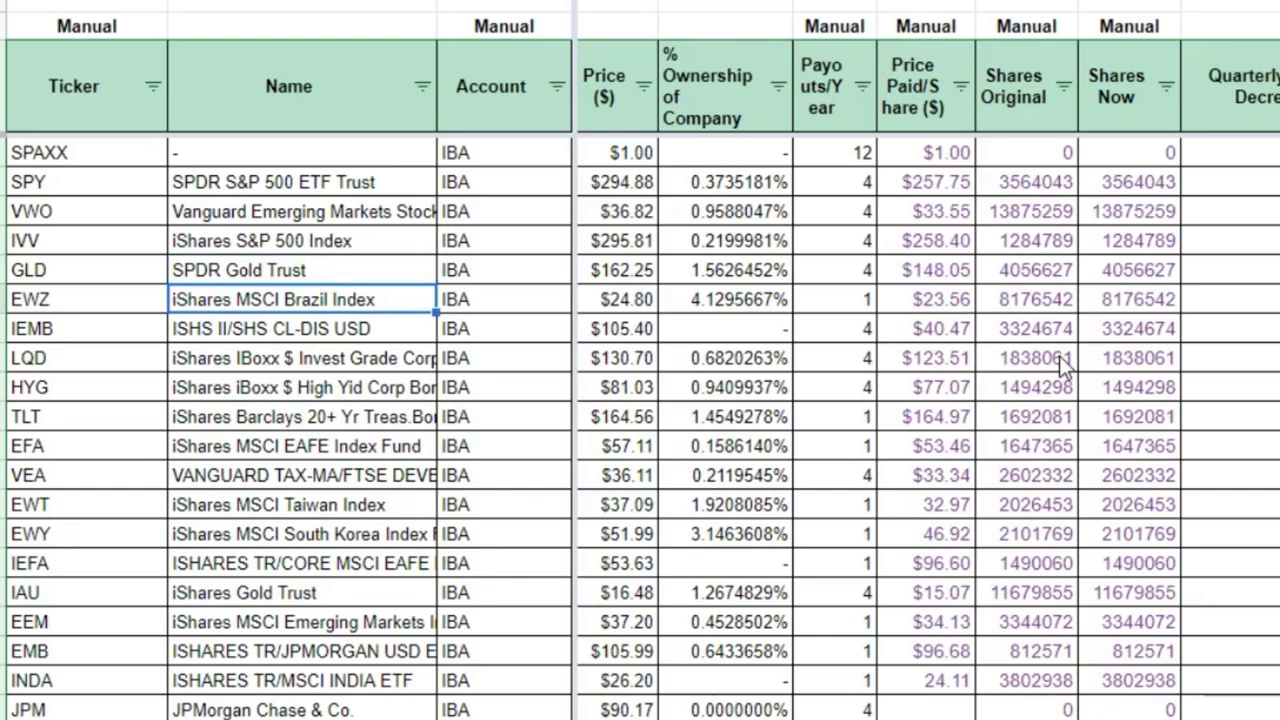
pyautogui.press('Down')
pyautogui.press('Down')
pyautogui.press('Down')
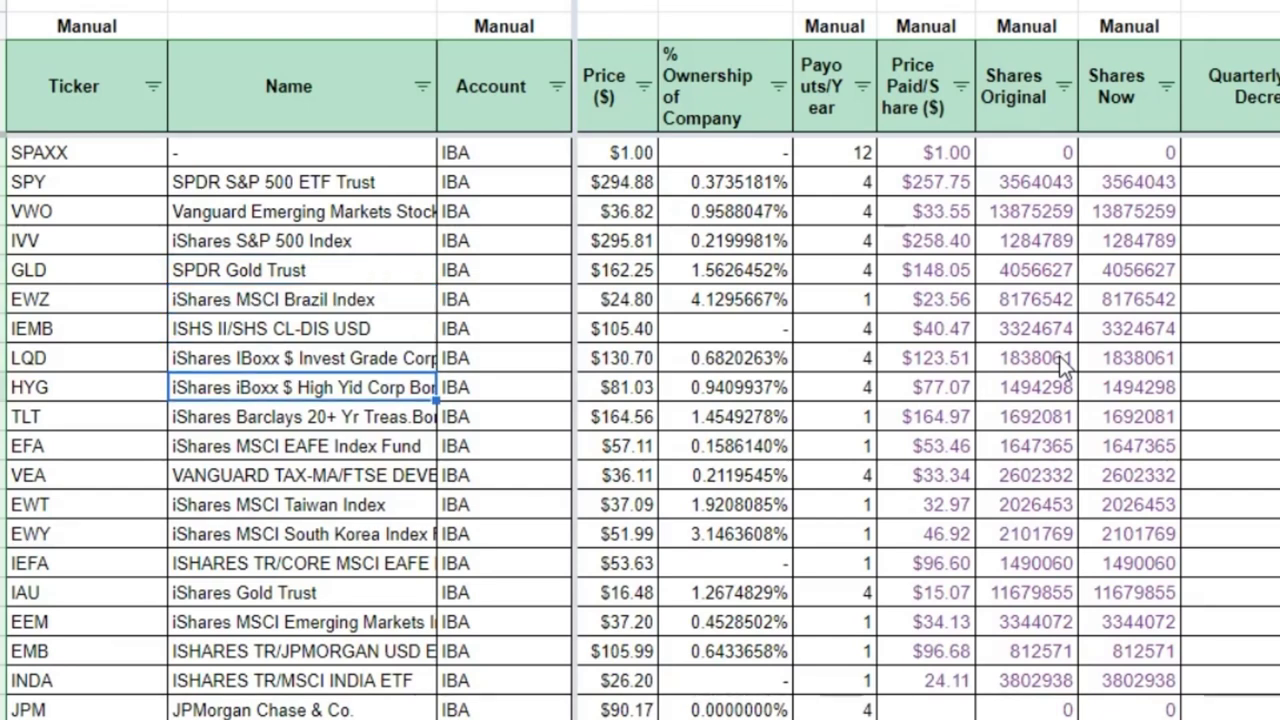
pyautogui.press('Down')
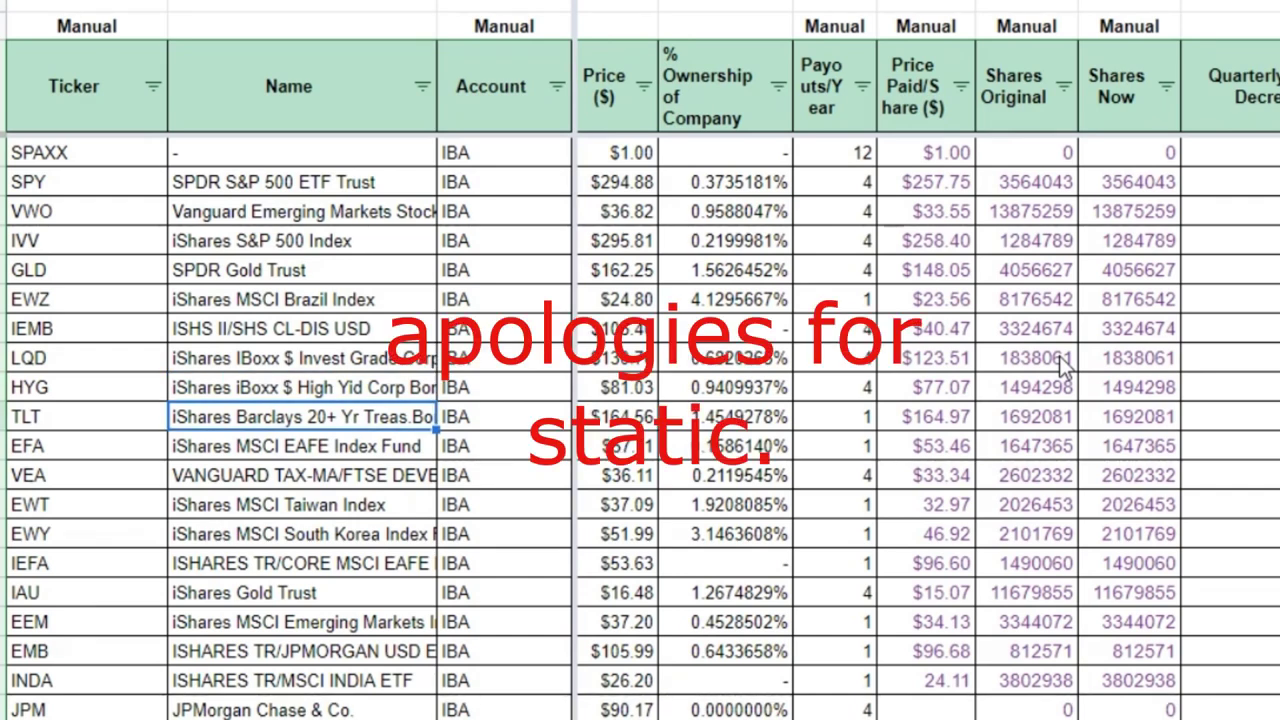
# Step: Check TLT's price and IEMB's dollar gain
pyautogui.press('Right')
pyautogui.press('Right')
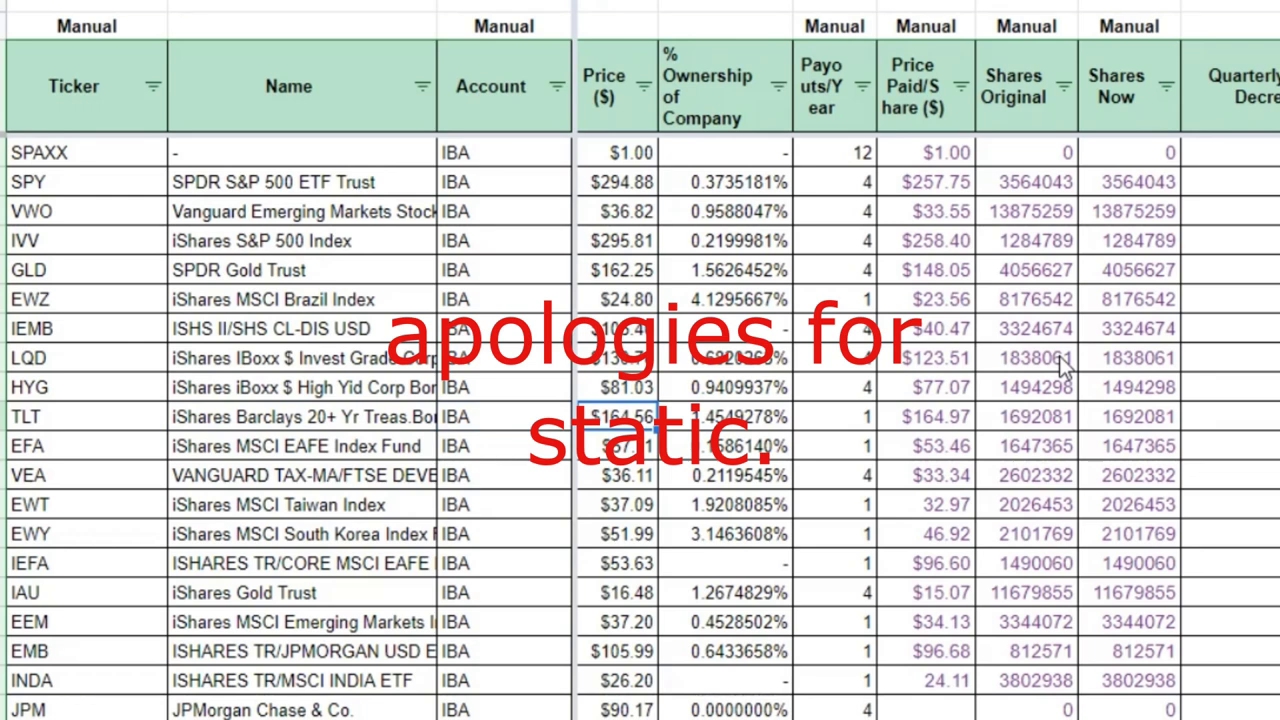
pyautogui.press('Right')
pyautogui.press('Right')
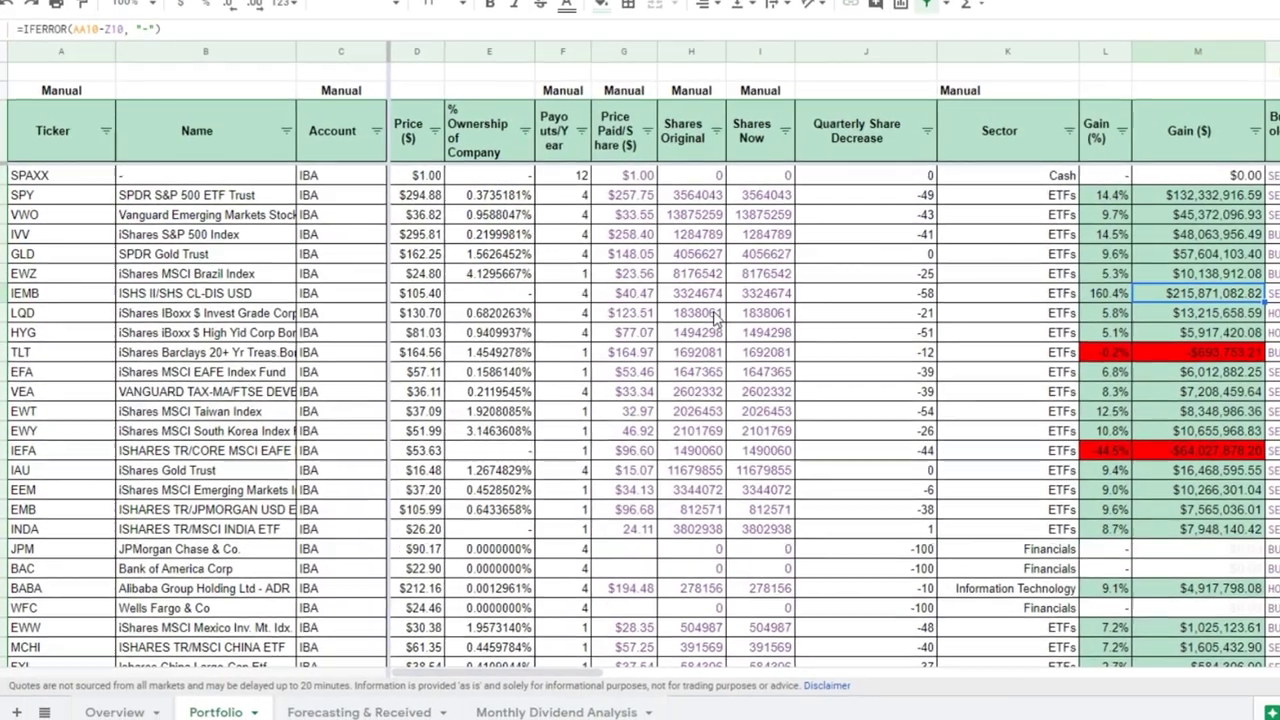
# Step: Select the Gain ($) cells from SPY through HYG to see their combined gain
pyautogui.press('Up')
pyautogui.press('Up')
pyautogui.press('Up')
pyautogui.press('Up')
pyautogui.press('Up')
pyautogui.press('Up')
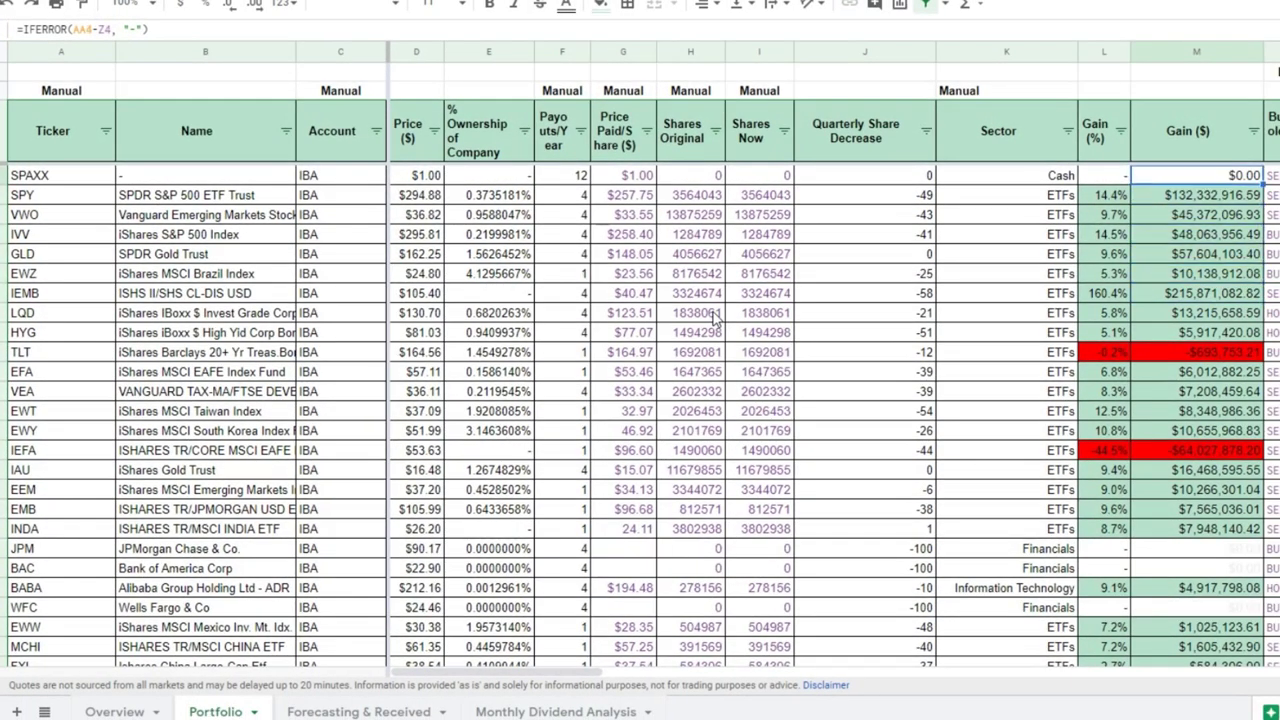
pyautogui.press('Down')
pyautogui.hotkey('shift', 'Down')
pyautogui.hotkey('shift', 'Down')
pyautogui.hotkey('shift', 'Down')
pyautogui.hotkey('shift', 'Down')
pyautogui.hotkey('shift', 'Down')
pyautogui.hotkey('shift', 'Down')
pyautogui.hotkey('shift', 'Down')
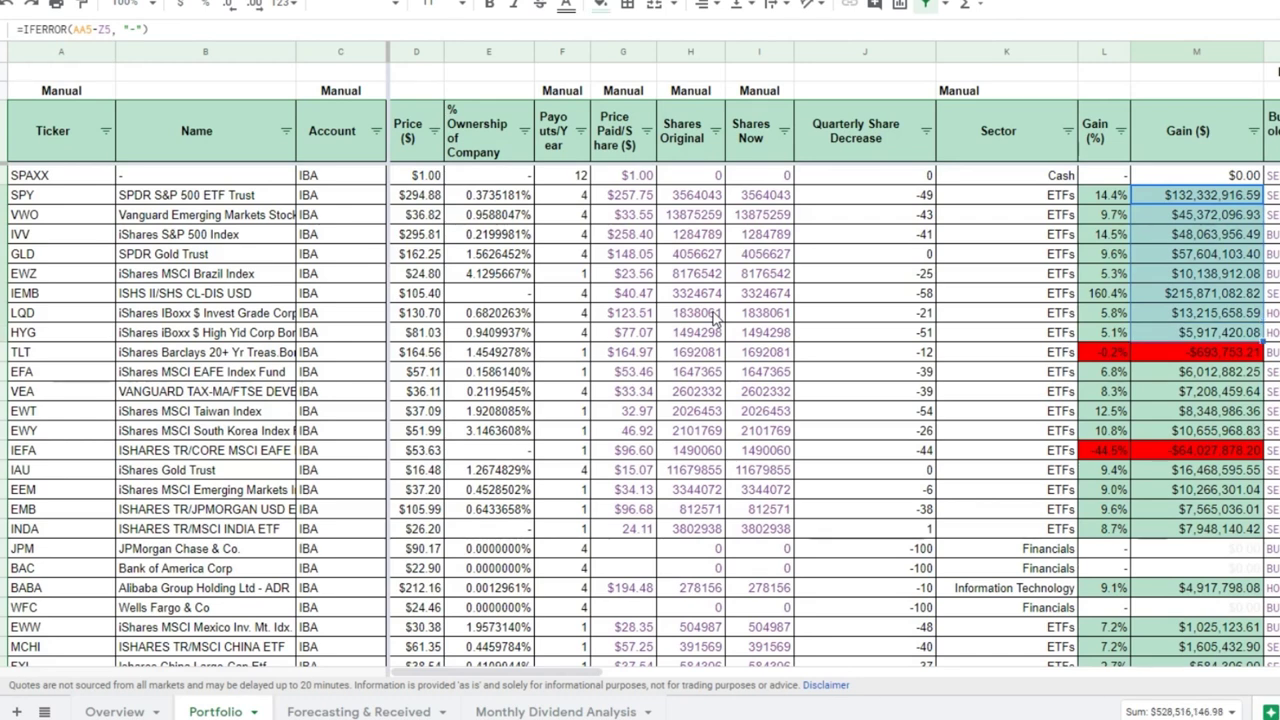
# Step: Go back from the Gain ($) column to SPY's ticker cell
pyautogui.press('Left')
pyautogui.press('Left')
pyautogui.press('Left')
pyautogui.press('Left')
pyautogui.press('Left')
pyautogui.press('Left')
pyautogui.press('Left')
pyautogui.press('Left')
pyautogui.press('Left')
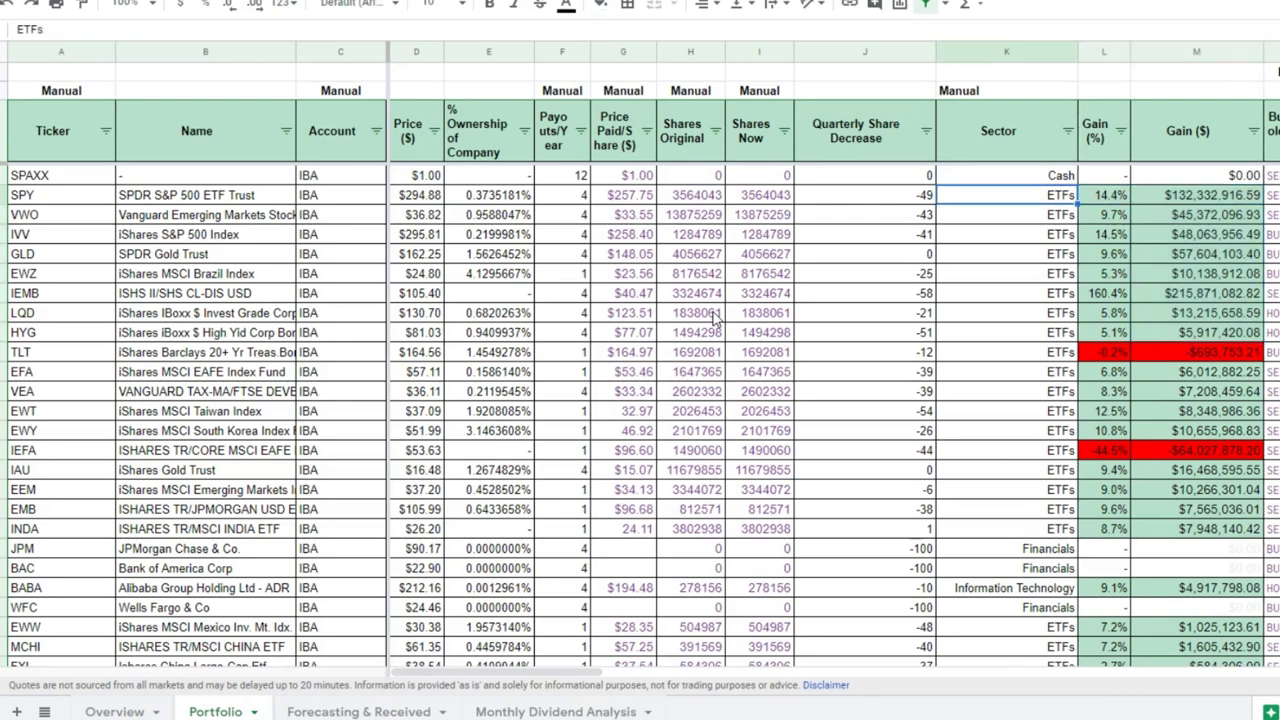
pyautogui.press('Left')
pyautogui.press('Left')
pyautogui.press('Left')
# Step: Go down the holdings from VWO to the Account cell in the EFA row
pyautogui.press('Down')
pyautogui.press('Down')
pyautogui.press('Down')
pyautogui.press('Down')
pyautogui.press('Down')
pyautogui.press('Down')
pyautogui.press('Down')
pyautogui.press('Down')
pyautogui.press('Down')
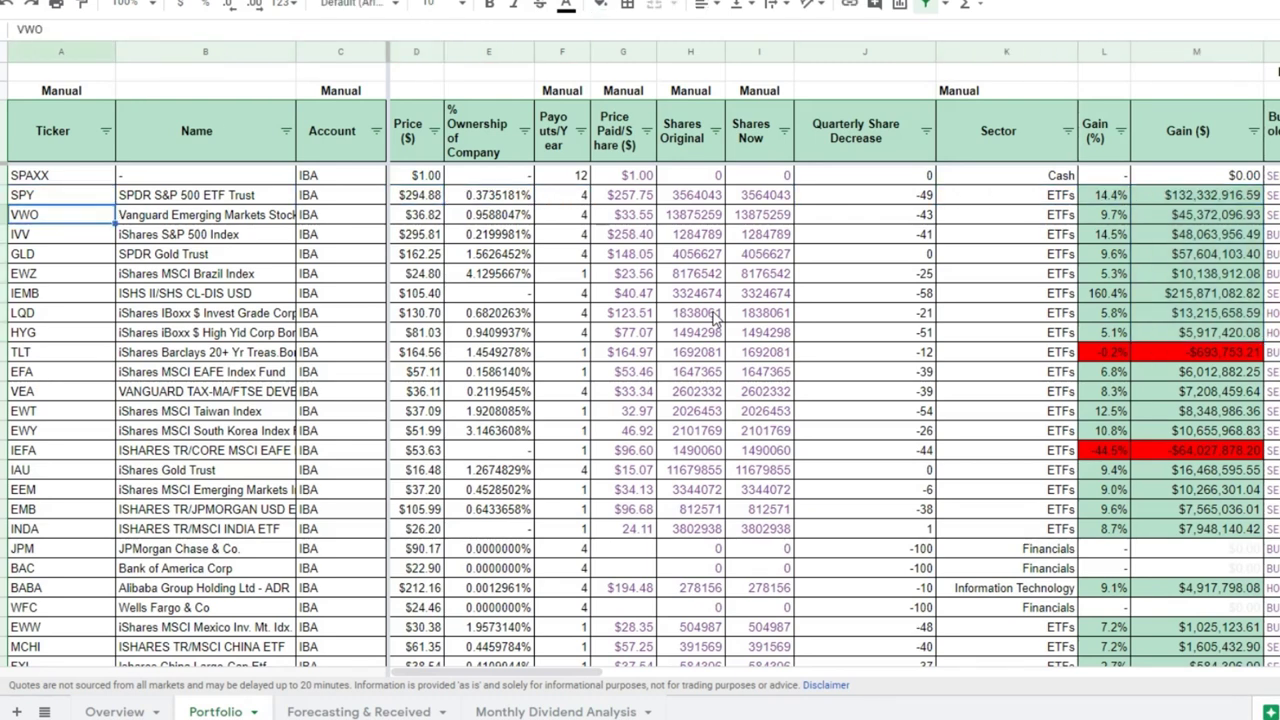
pyautogui.press('Right')
pyautogui.press('Right')
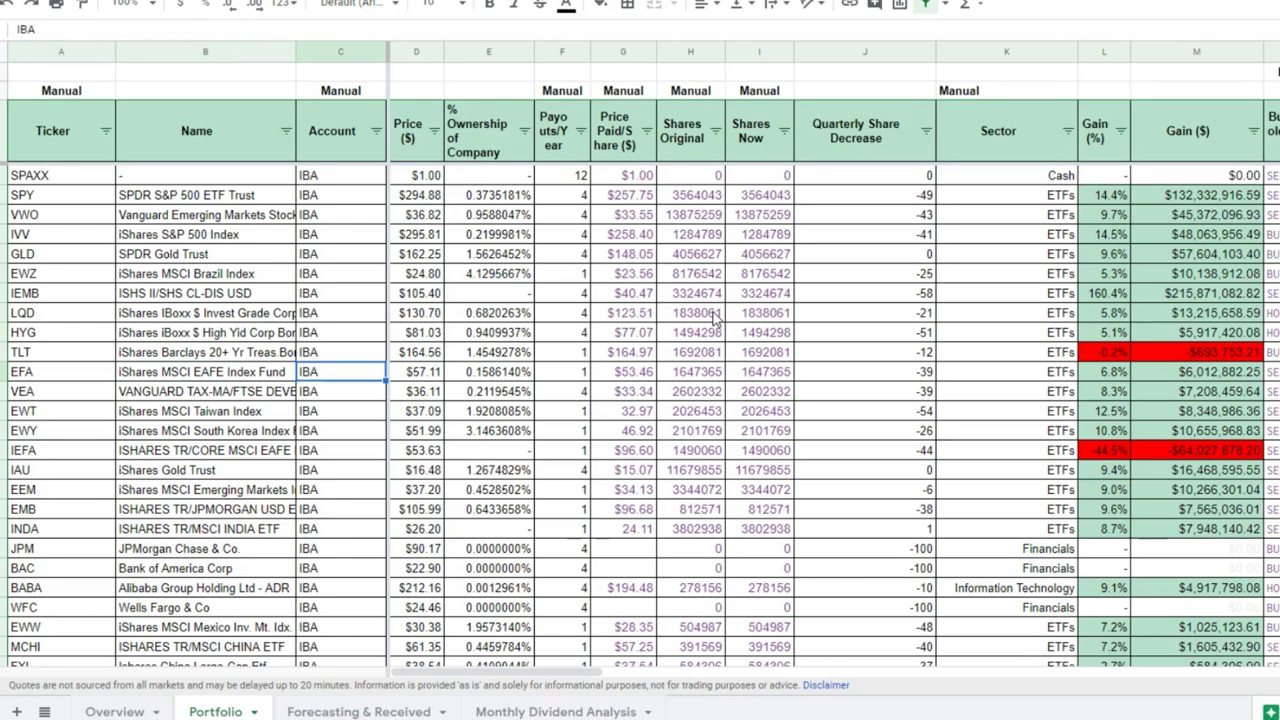
# Step: Review the fund names from EWT through EWY, IEFA, IAU and EEM to EMB
pyautogui.press('Down')
pyautogui.press('Down')
pyautogui.press('Left')
pyautogui.press('Down')
pyautogui.press('Up')
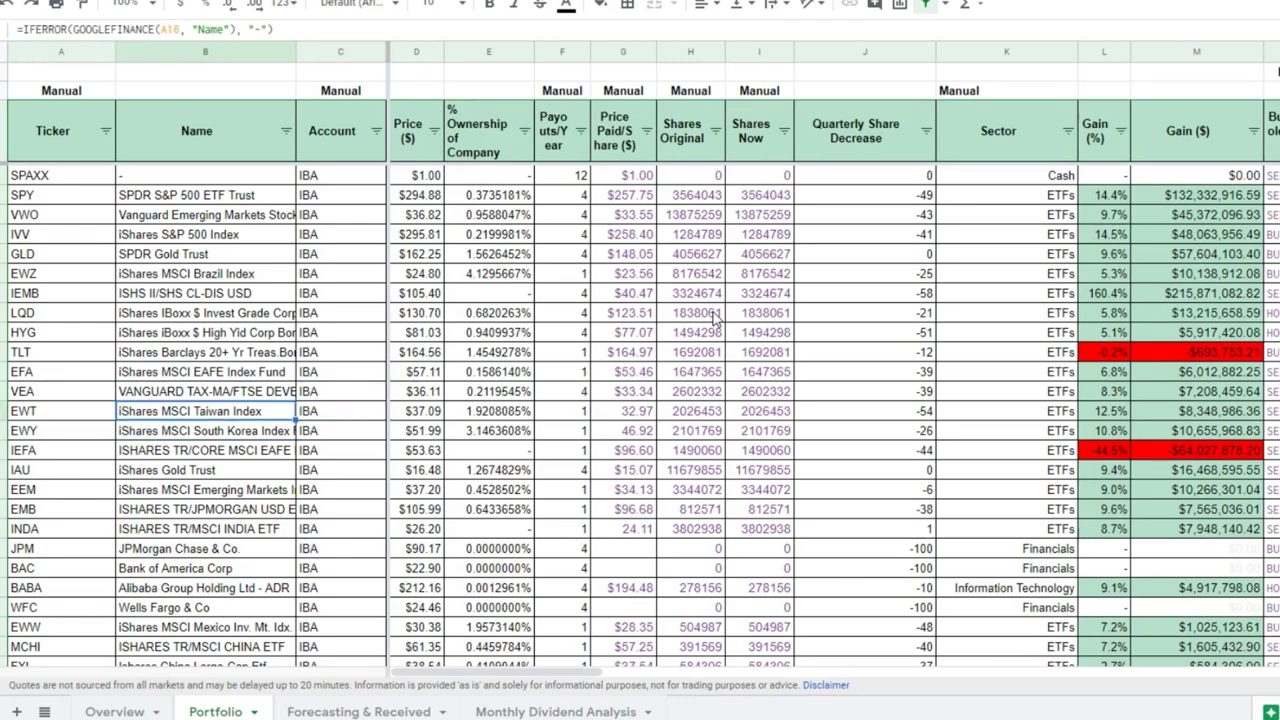
pyautogui.press('Down')
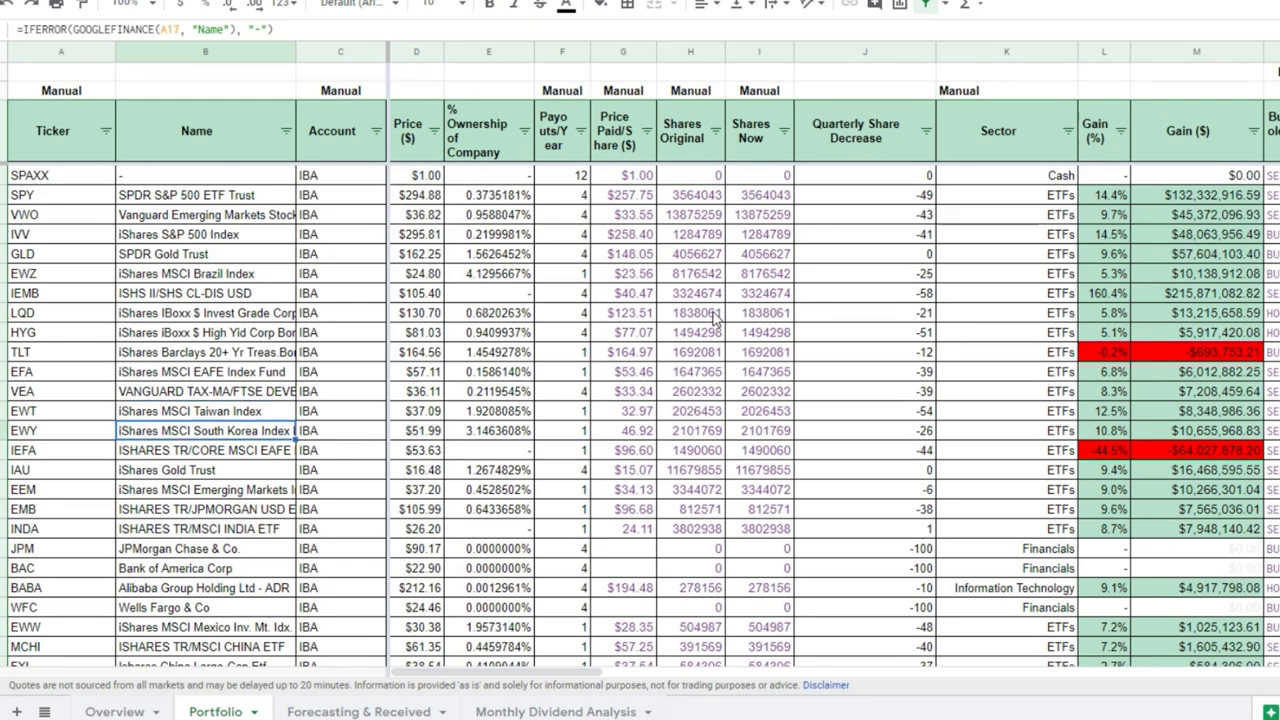
pyautogui.press('Down')
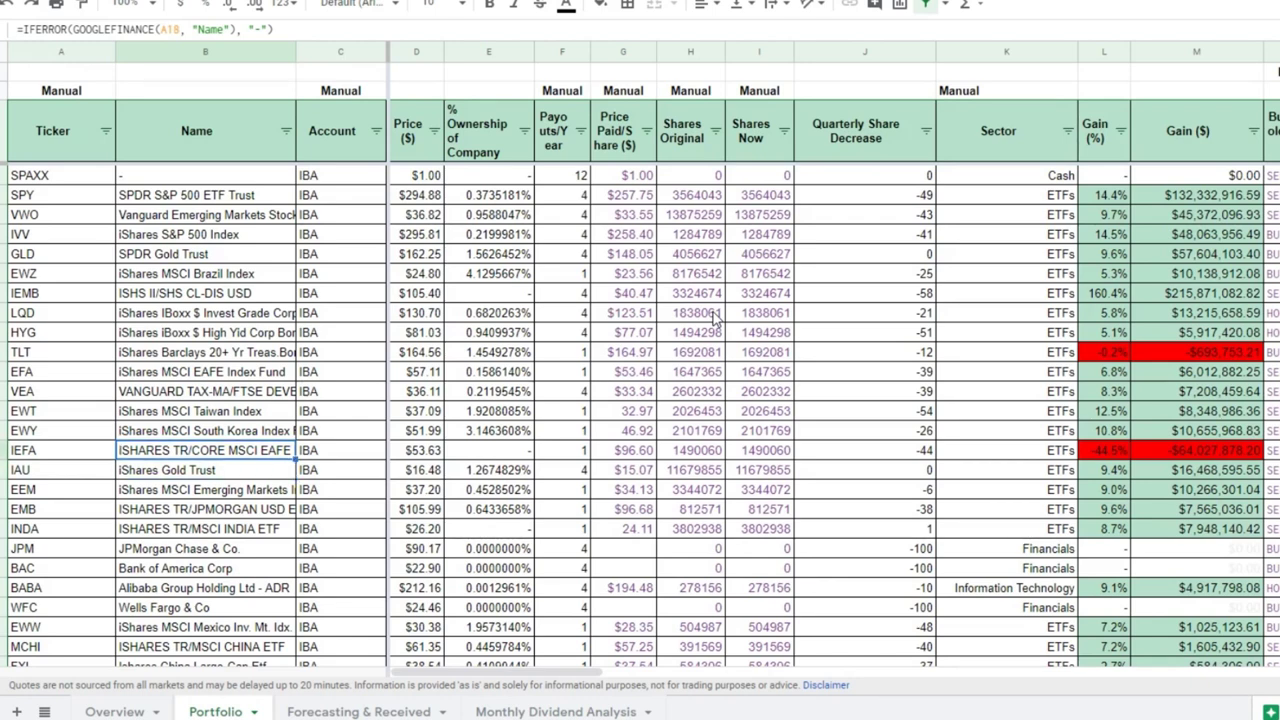
pyautogui.press('Down')
pyautogui.press('Down')
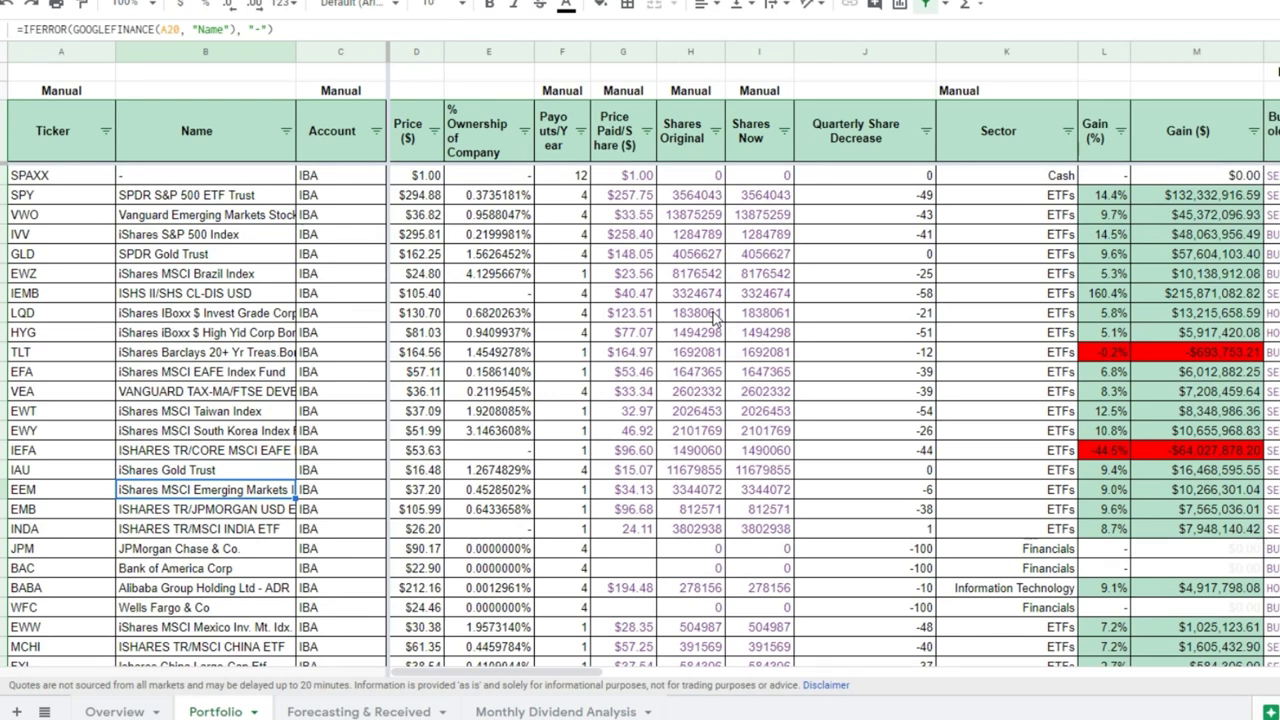
pyautogui.press('Down')
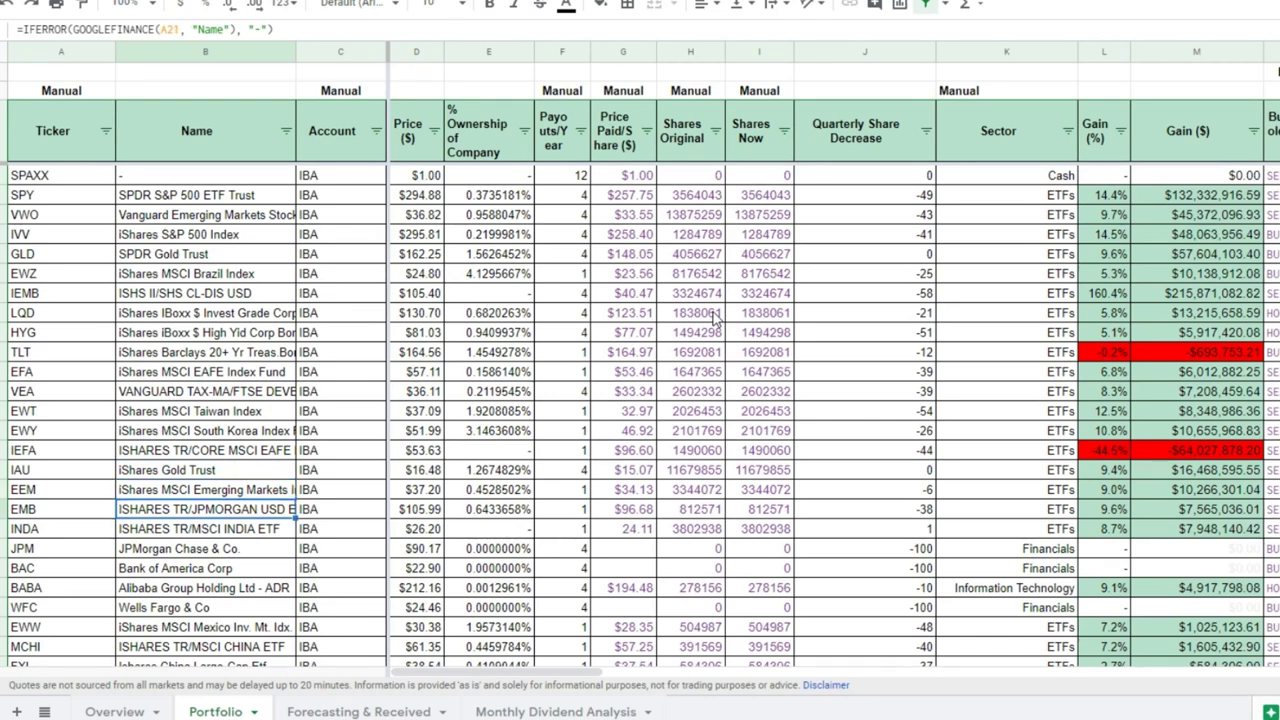
# Step: Widen the Name column until the full fund names fit
pyautogui.click(298, 46)
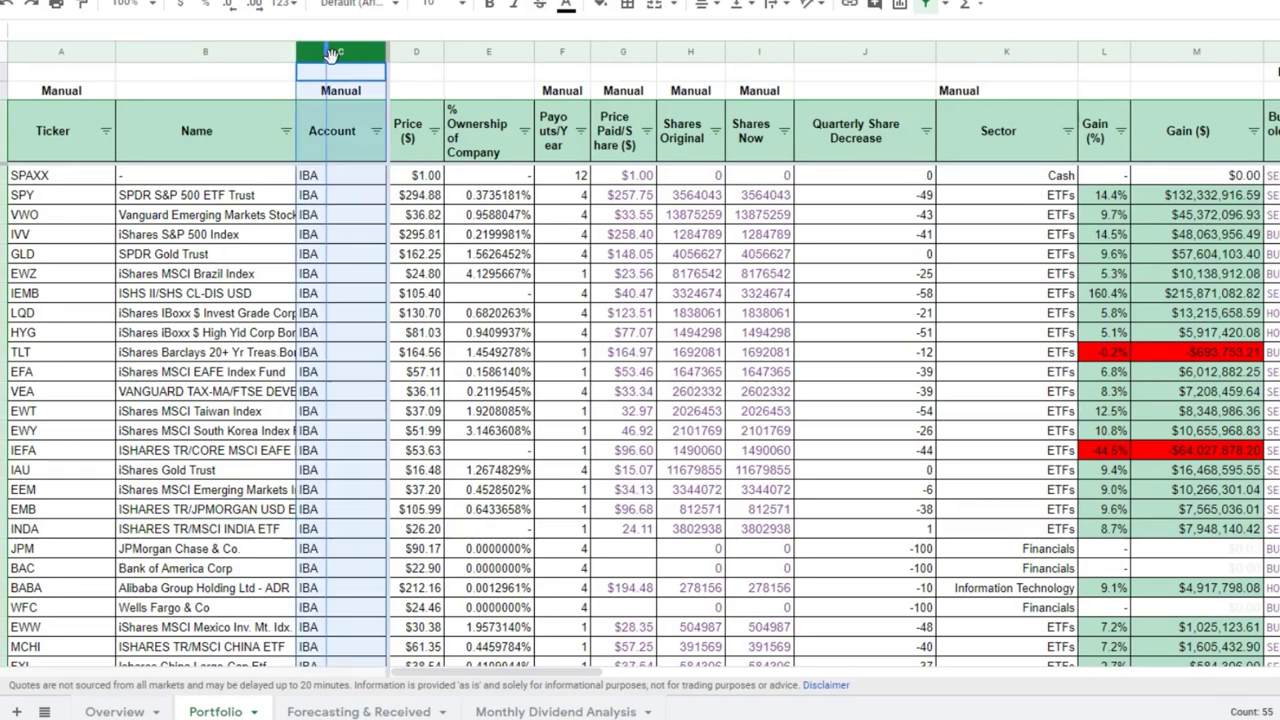
pyautogui.moveTo(335, 55); pyautogui.dragTo(335, 55)
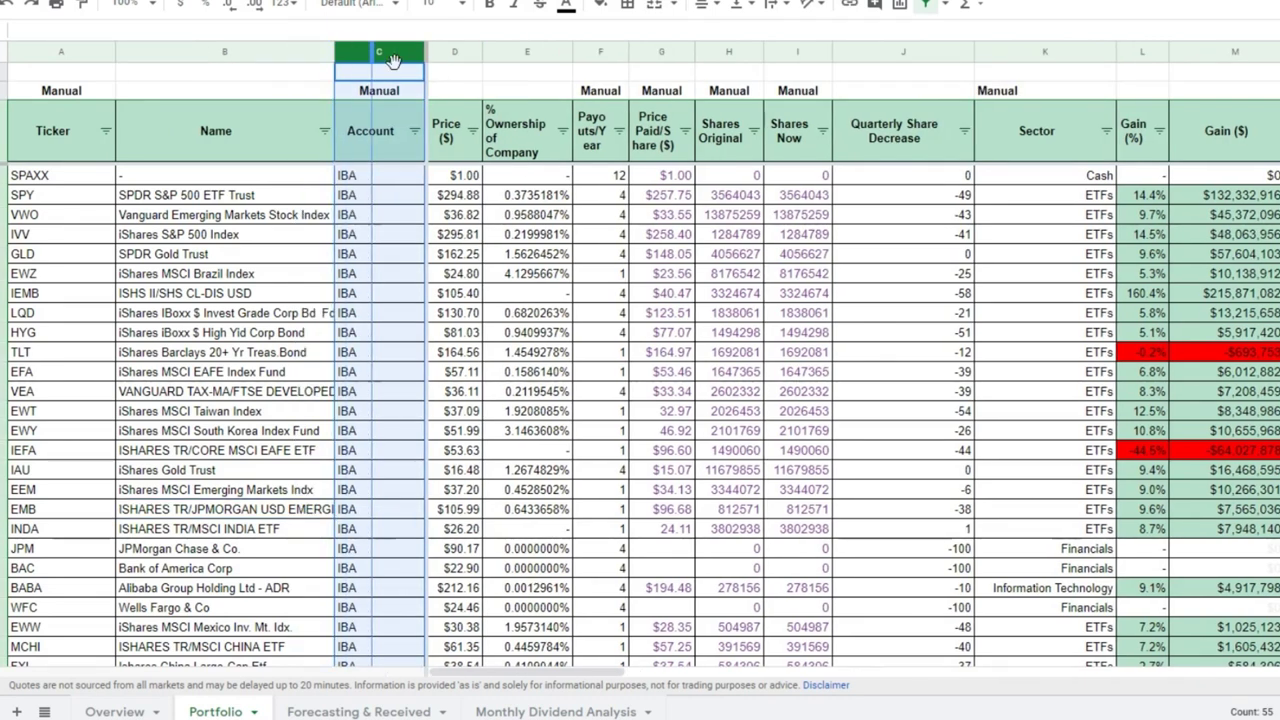
pyautogui.moveTo(425, 75); pyautogui.dragTo(425, 75)
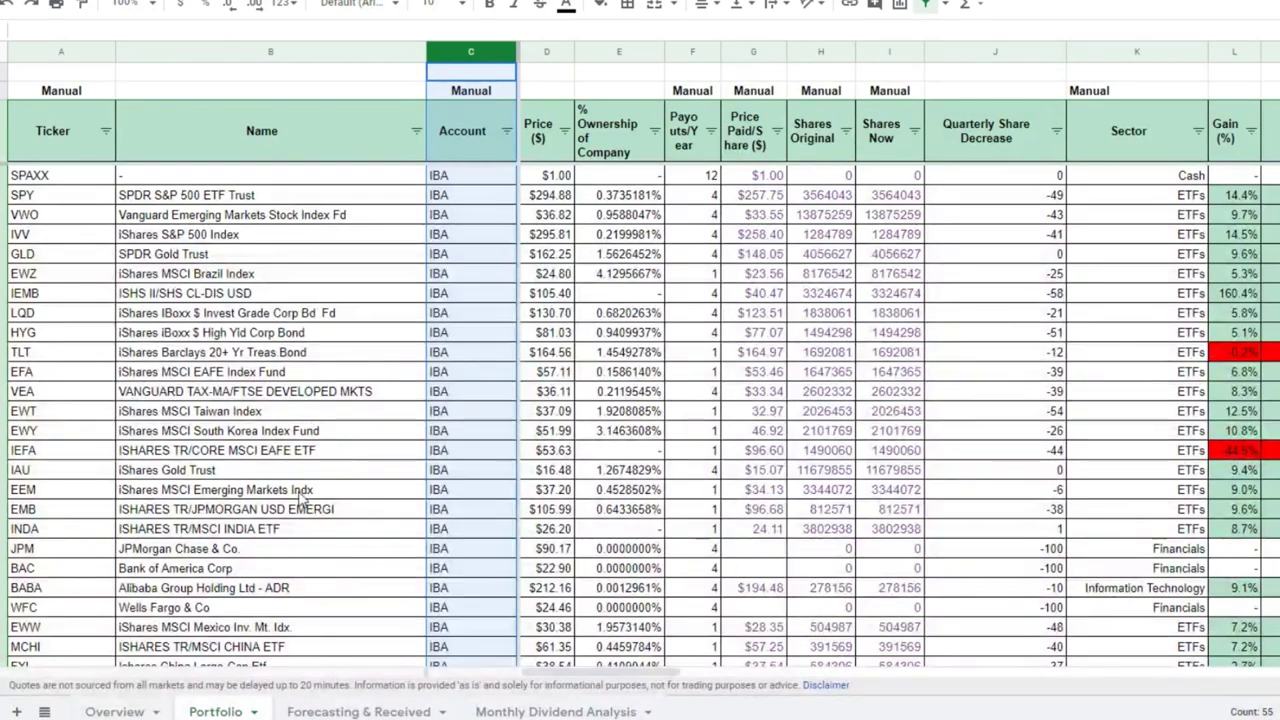
# Step: Review the names from EEM through INDA, JPMorgan Chase and Bank of America to Alibaba
pyautogui.click(295, 493)
pyautogui.press('Down')
pyautogui.press('Down')
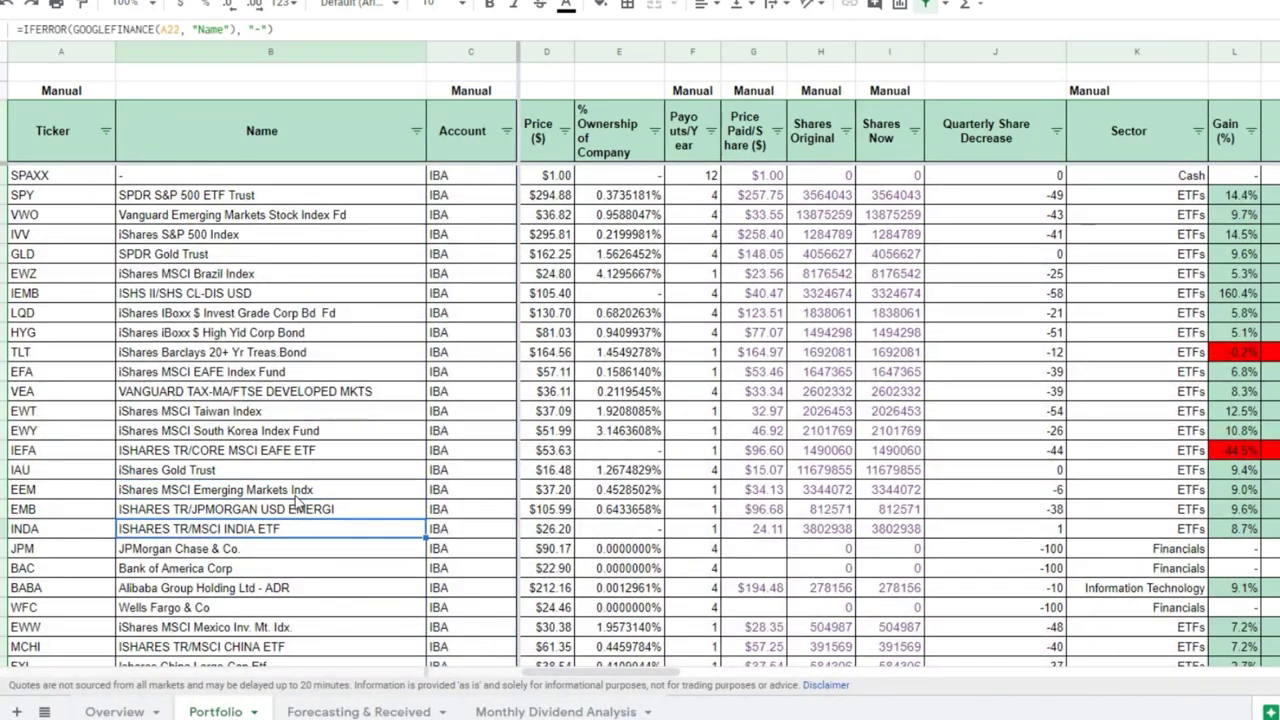
pyautogui.press('Down')
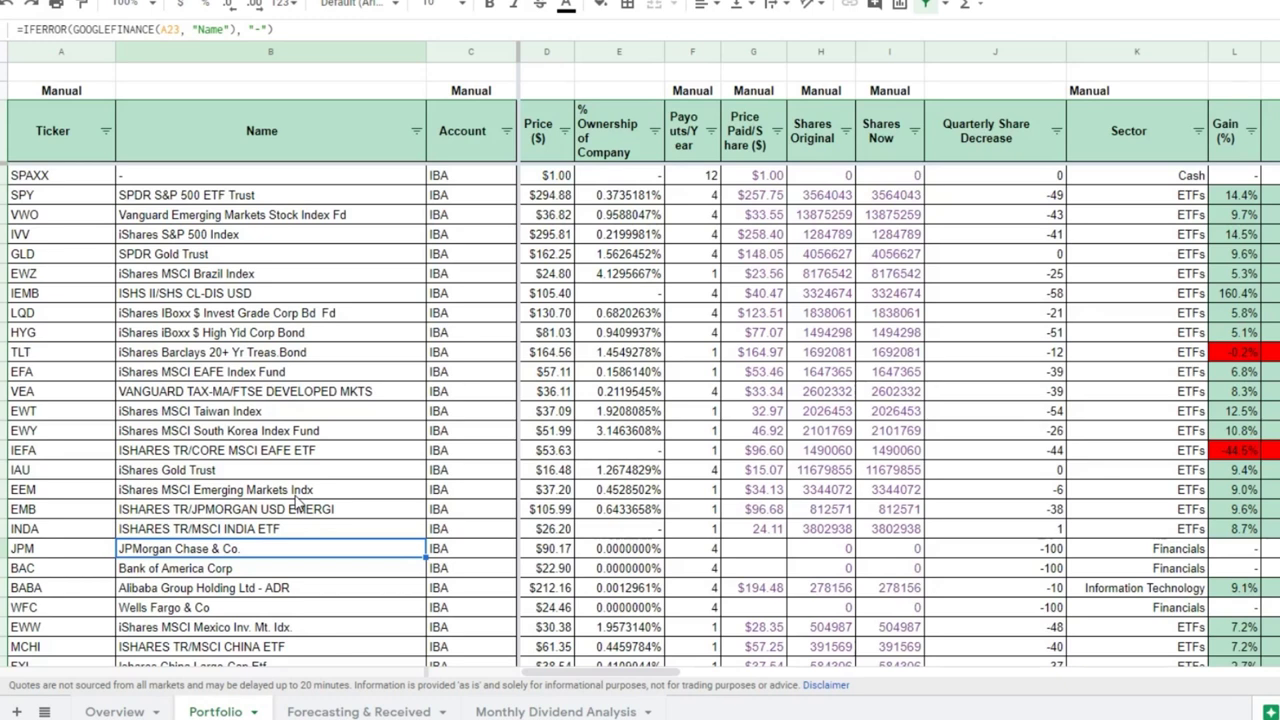
pyautogui.press('Down')
pyautogui.press('Down')
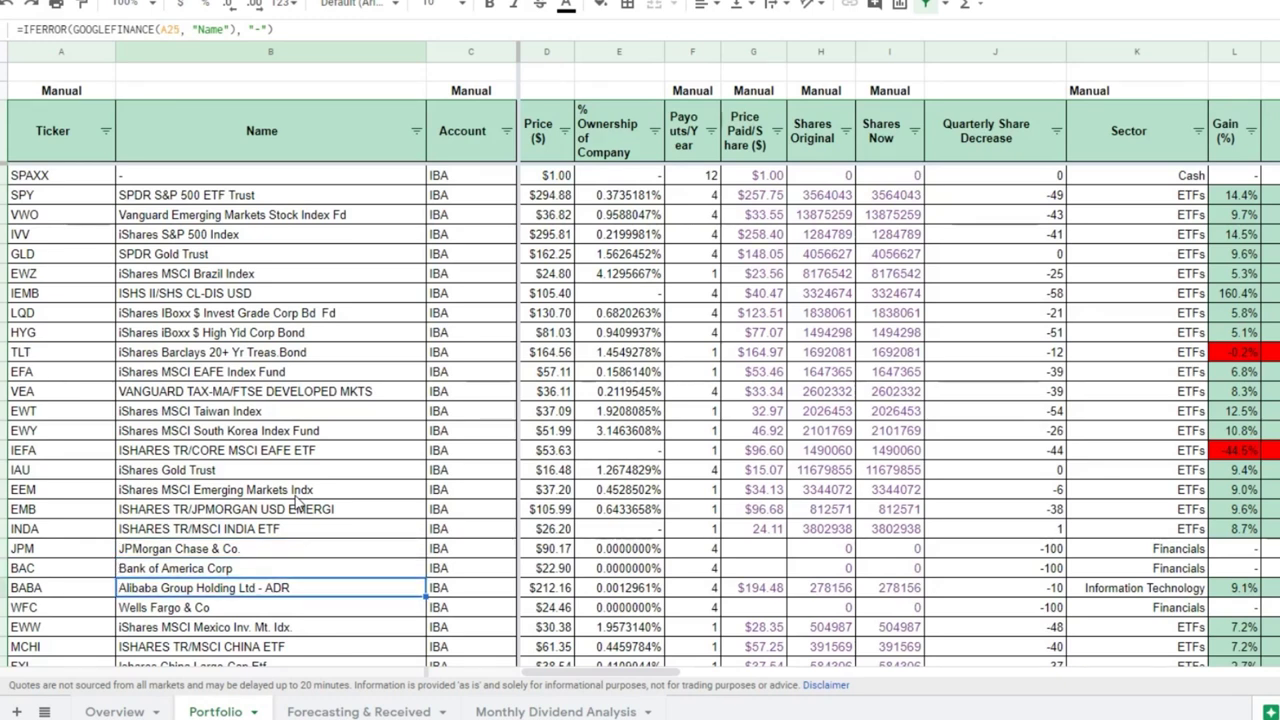
# Step: Review the remaining holdings' names from Wells Fargo through FXI, Citigroup and TIP to Canadian National Railway
pyautogui.press('Down')
pyautogui.press('Down')
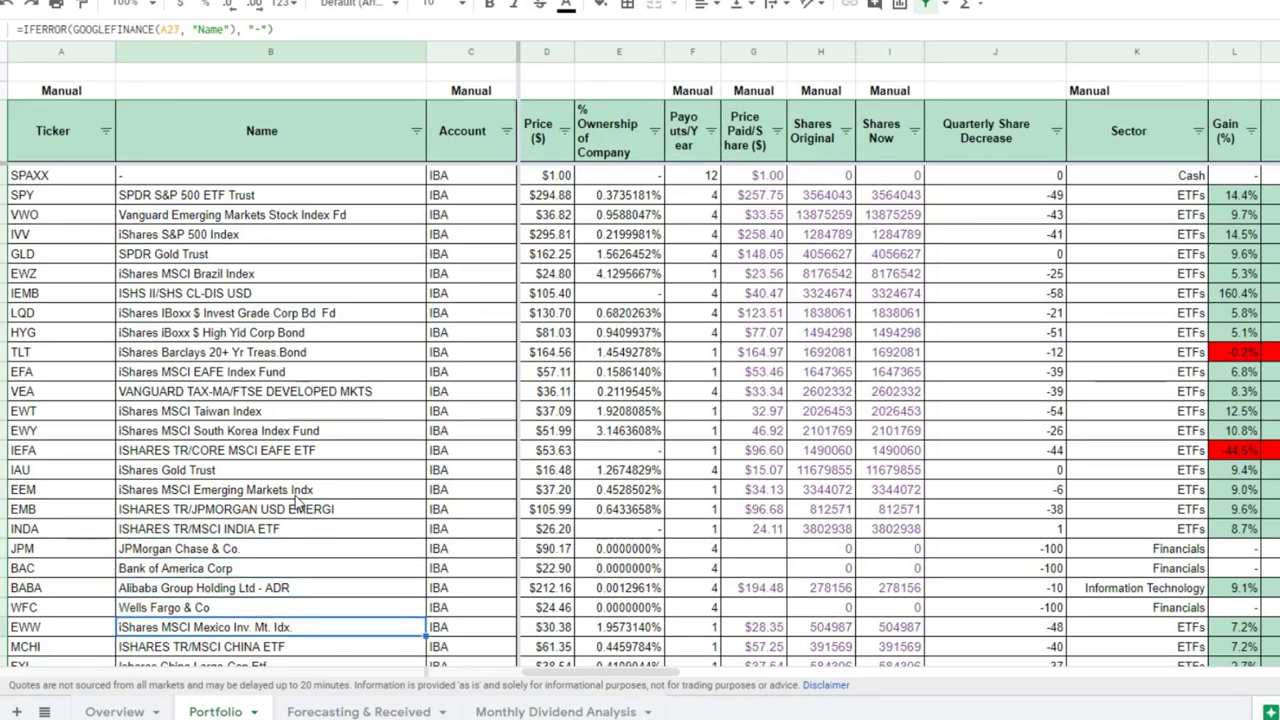
pyautogui.press('Down')
pyautogui.press('Down')
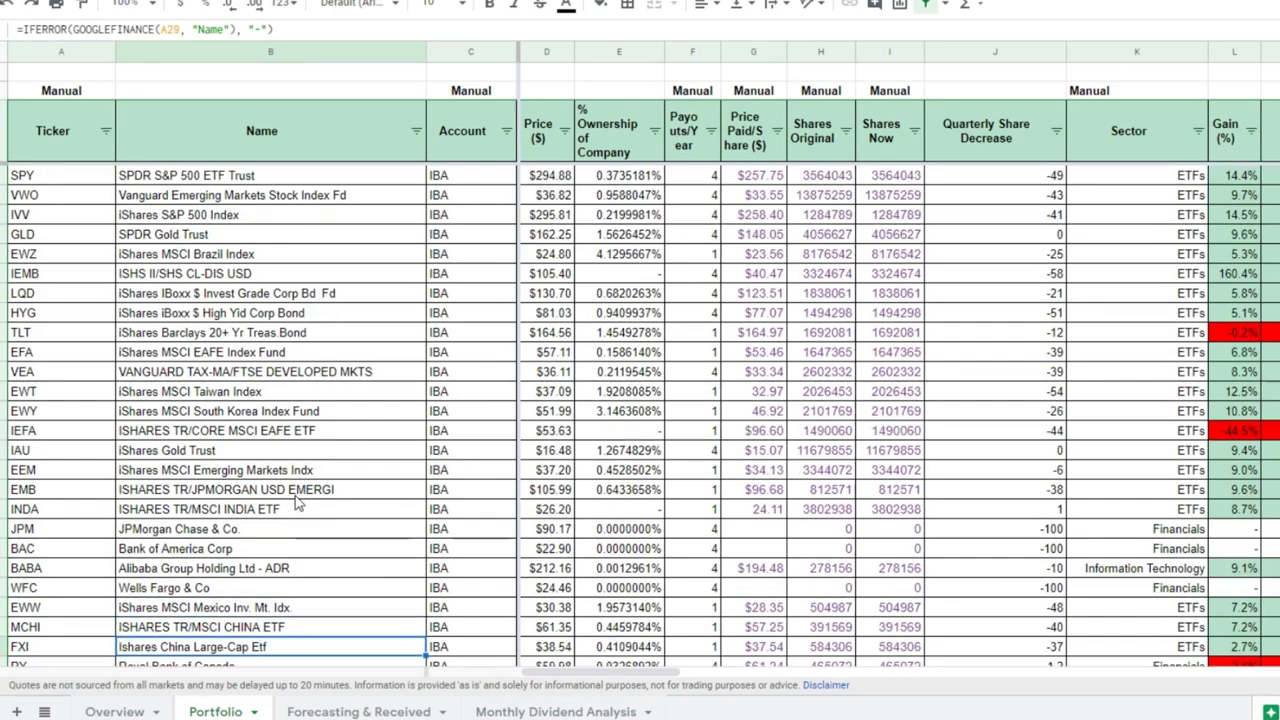
pyautogui.press('Down')
pyautogui.press('Down')
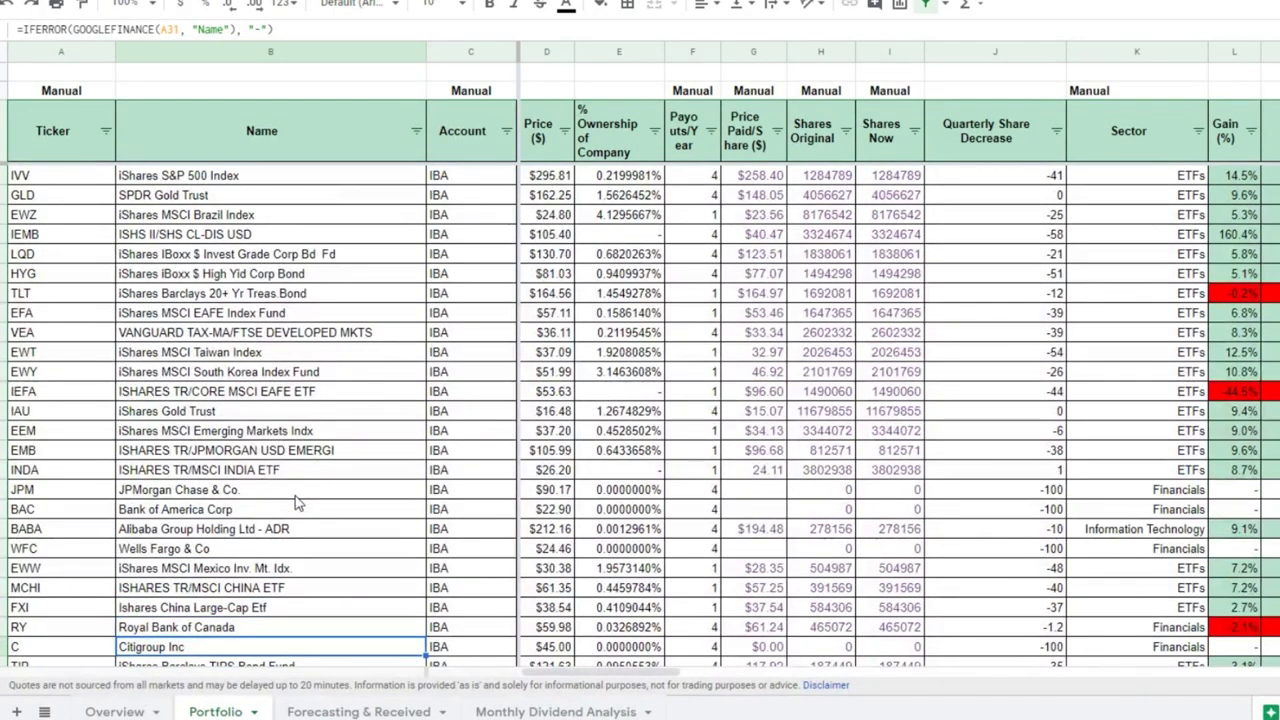
pyautogui.press('Down')
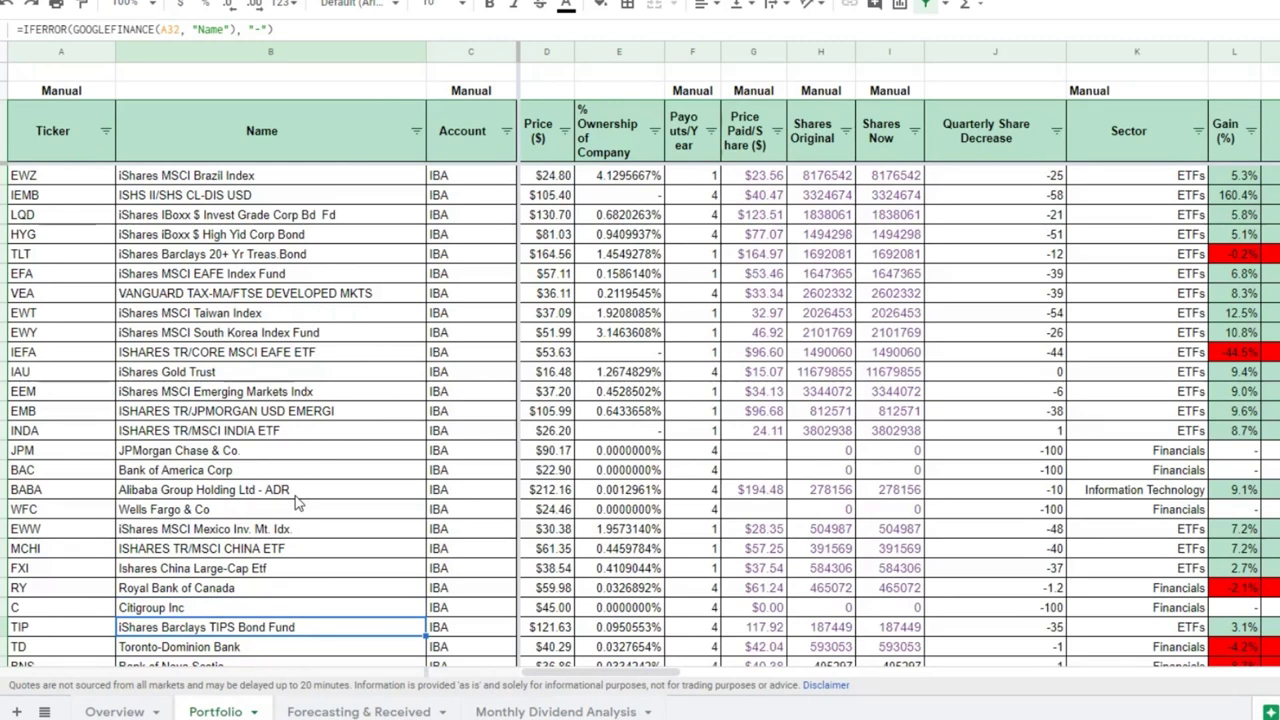
pyautogui.press('Down')
pyautogui.press('Down')
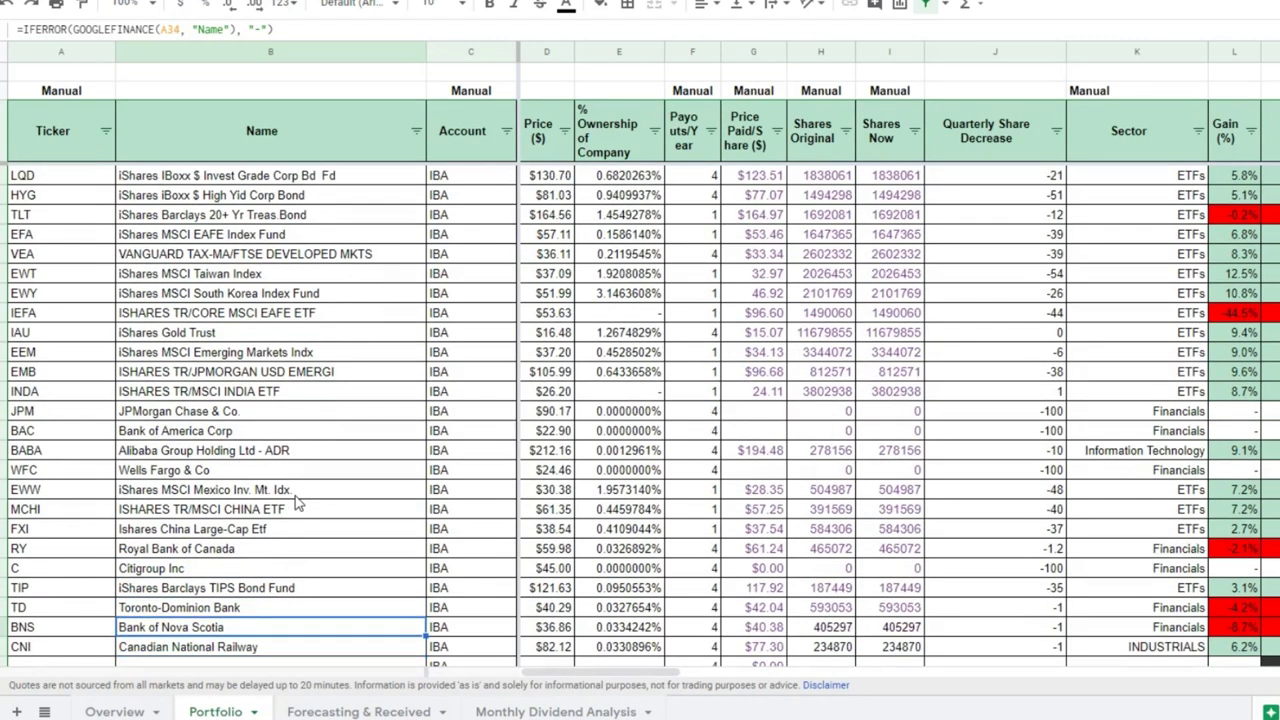
pyautogui.press('Down')
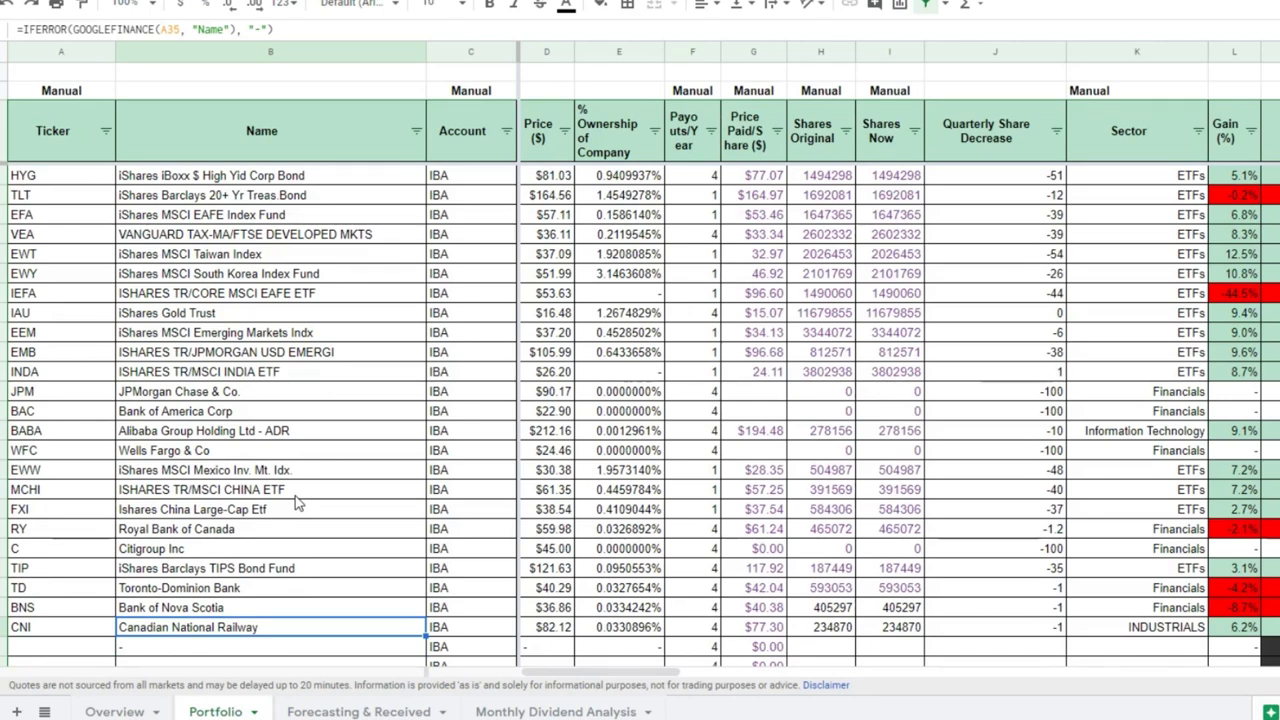
# Step: Go back up to the FXI row and examine its figures, starting with the price
pyautogui.press('Right')
pyautogui.press('Up')
pyautogui.press('Up')
pyautogui.press('Up')
pyautogui.press('Up')
pyautogui.press('Up')
pyautogui.press('Up')
pyautogui.press('Right')
pyautogui.press('Right')
pyautogui.press('Right')
pyautogui.press('Right')
pyautogui.press('Right')
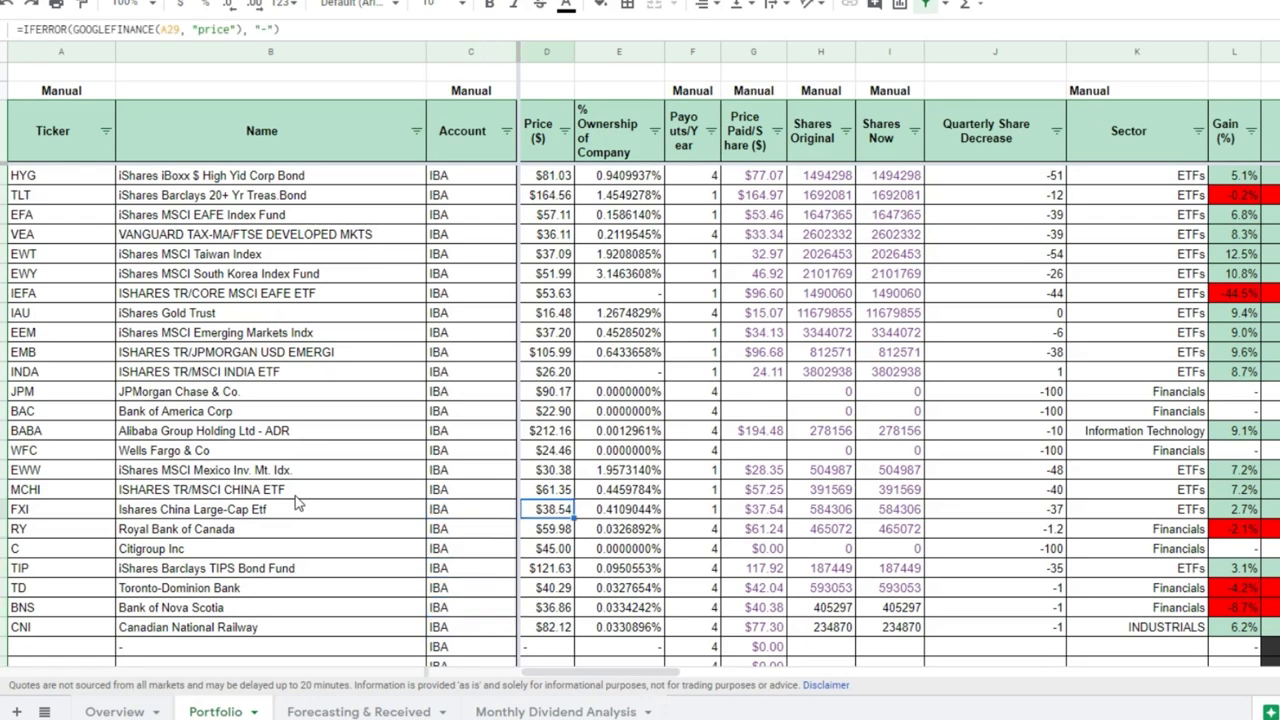
# Step: Examine the FXI row's figures from company ownership through share counts, sector and gain to trading volume
pyautogui.press('Right')
pyautogui.press('Right')
pyautogui.press('Right')
pyautogui.press('Right')
pyautogui.press('Right')
pyautogui.press('Right')
pyautogui.press('Right')
pyautogui.press('Right')
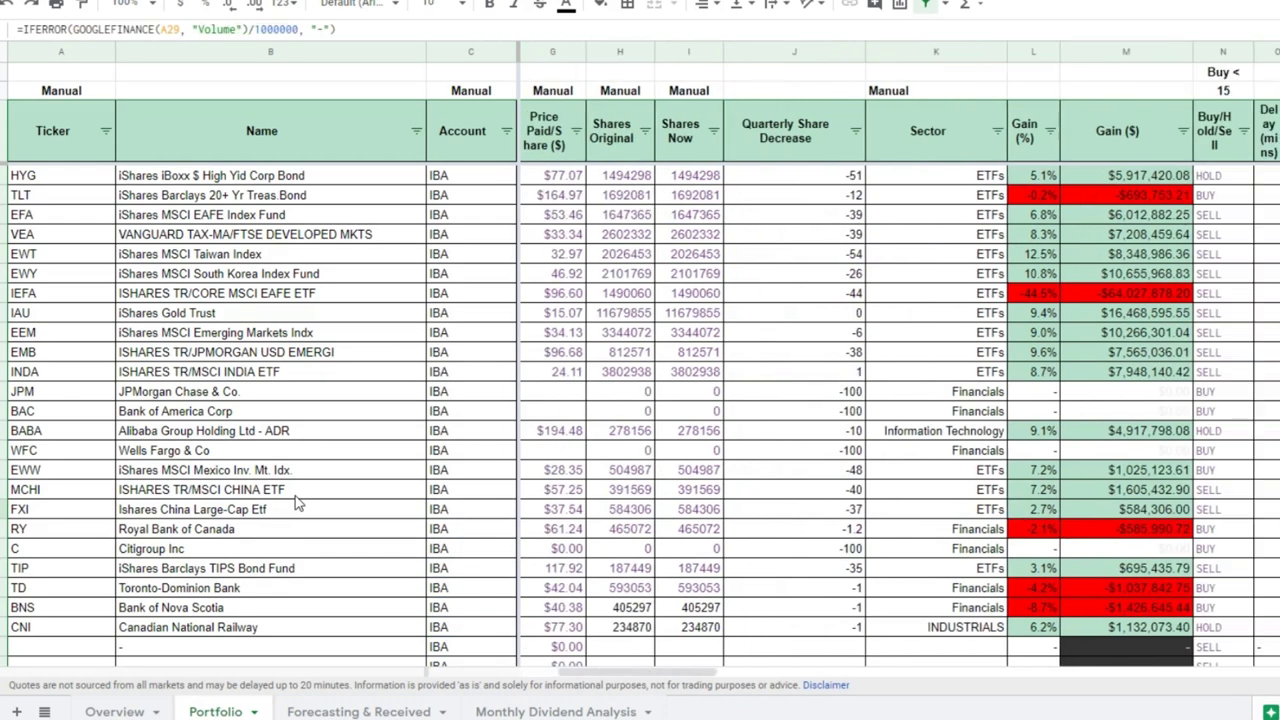
# Step: Go up to the Wells Fargo row and look back across its gain, sector, share count and price columns
pyautogui.press('Up')
pyautogui.press('Up')
pyautogui.press('Up')
pyautogui.press('Left')
pyautogui.press('Left')
pyautogui.press('Left')
pyautogui.press('Left')
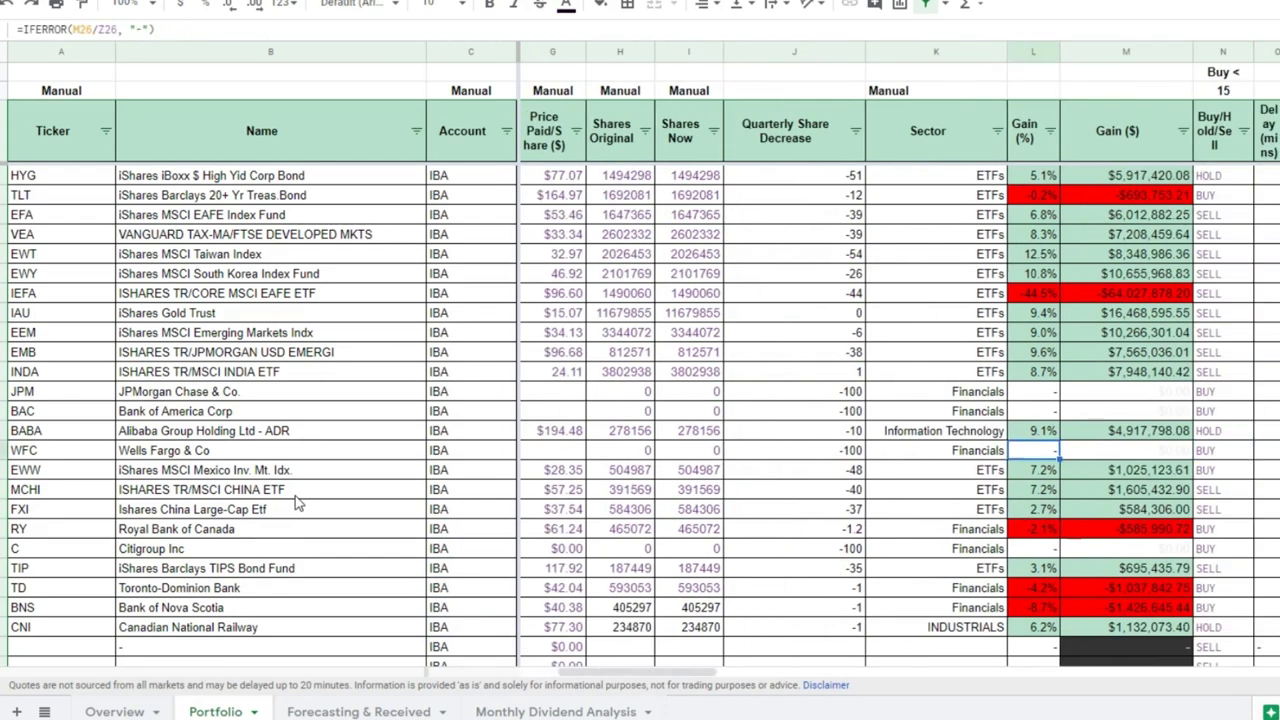
pyautogui.press('Left')
pyautogui.press('Left')
pyautogui.press('Left')
pyautogui.press('Left')
pyautogui.press('Left')
pyautogui.press('Left')
pyautogui.press('Left')
pyautogui.press('Left')
pyautogui.press('Left')
pyautogui.press('Left')
pyautogui.press('Left')
# Step: Search the dividend, payout and cost basis columns along the Wells Fargo row for the market value
pyautogui.press('Right')
pyautogui.press('Right')
pyautogui.press('Right')
pyautogui.press('Right')
pyautogui.press('Right')
pyautogui.press('Right')
pyautogui.press('Right')
pyautogui.press('Right')
pyautogui.press('Right')
pyautogui.press('Right')
pyautogui.press('Right')
pyautogui.press('Right')
pyautogui.press('Right')
pyautogui.press('Right')
pyautogui.press('Right')
pyautogui.press('Right')
pyautogui.press('Right')
pyautogui.press('Right')
pyautogui.press('Right')
pyautogui.press('Right')
pyautogui.press('Right')
pyautogui.press('Right')
pyautogui.press('Right')
pyautogui.press('Right')
pyautogui.press('Right')
pyautogui.press('Right')
pyautogui.press('Right')
pyautogui.press('Right')
pyautogui.press('Right')
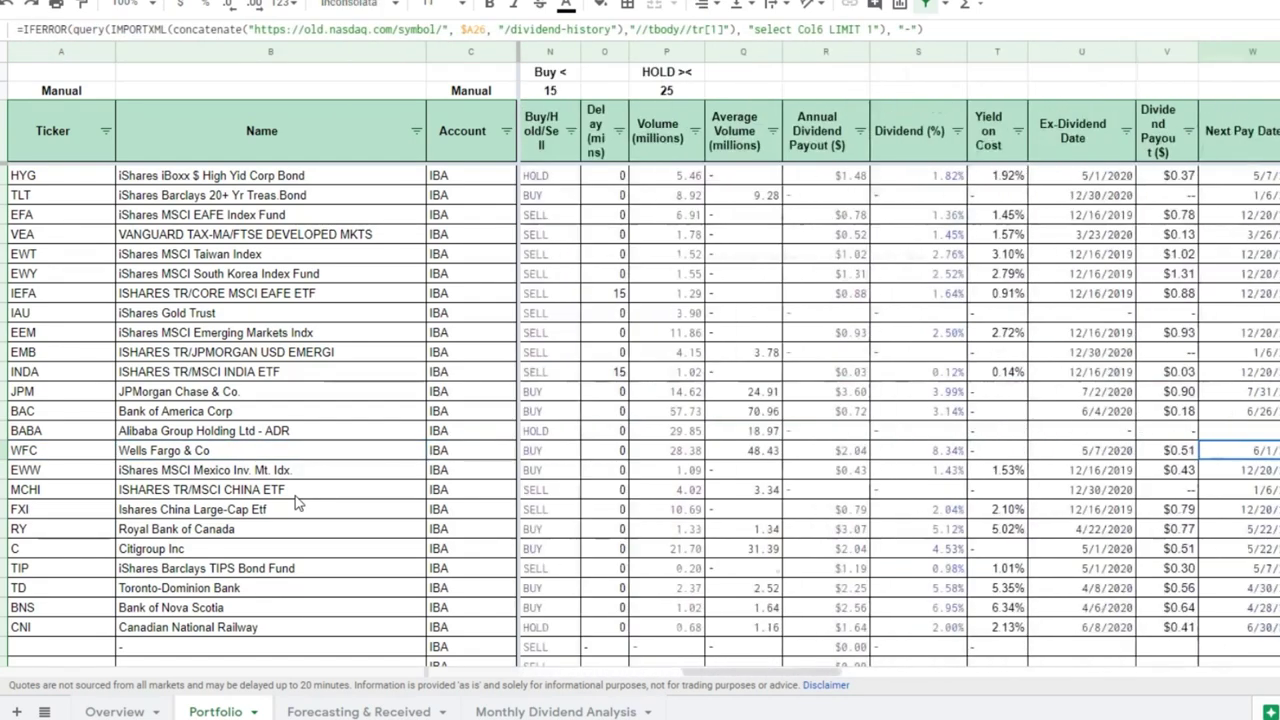
pyautogui.press('Left')
pyautogui.press('Left')
pyautogui.press('Left')
pyautogui.press('Left')
pyautogui.press('Left')
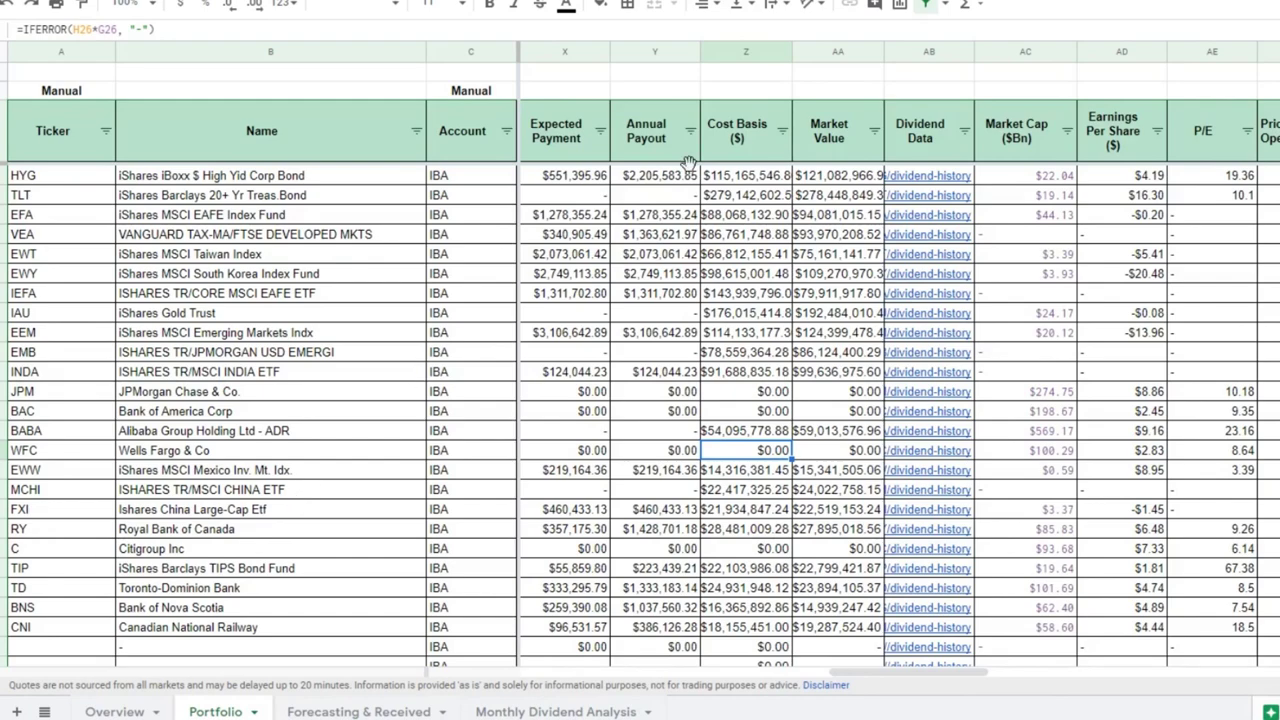
# Step: Move the Market Value column between Shares Now and Quarterly Share Decrease
pyautogui.click(839, 52)
pyautogui.moveTo(839, 55); pyautogui.dragTo(953, 180)
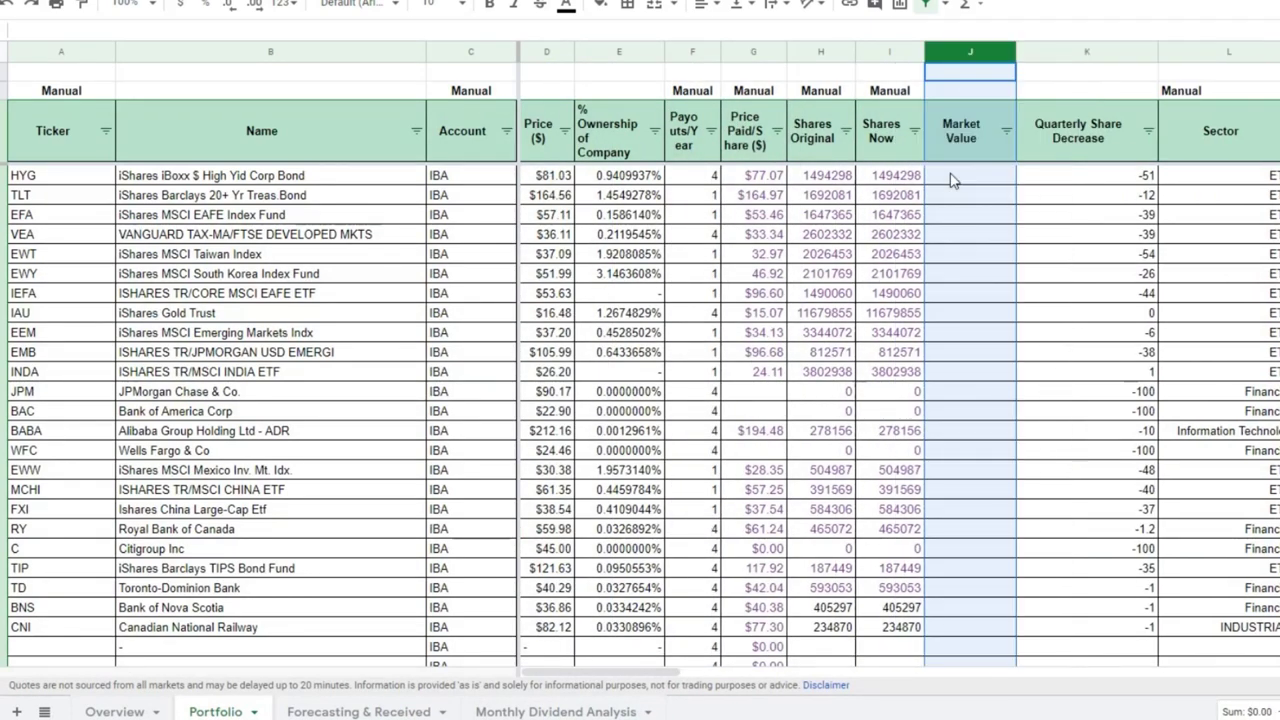
pyautogui.click(953, 176)
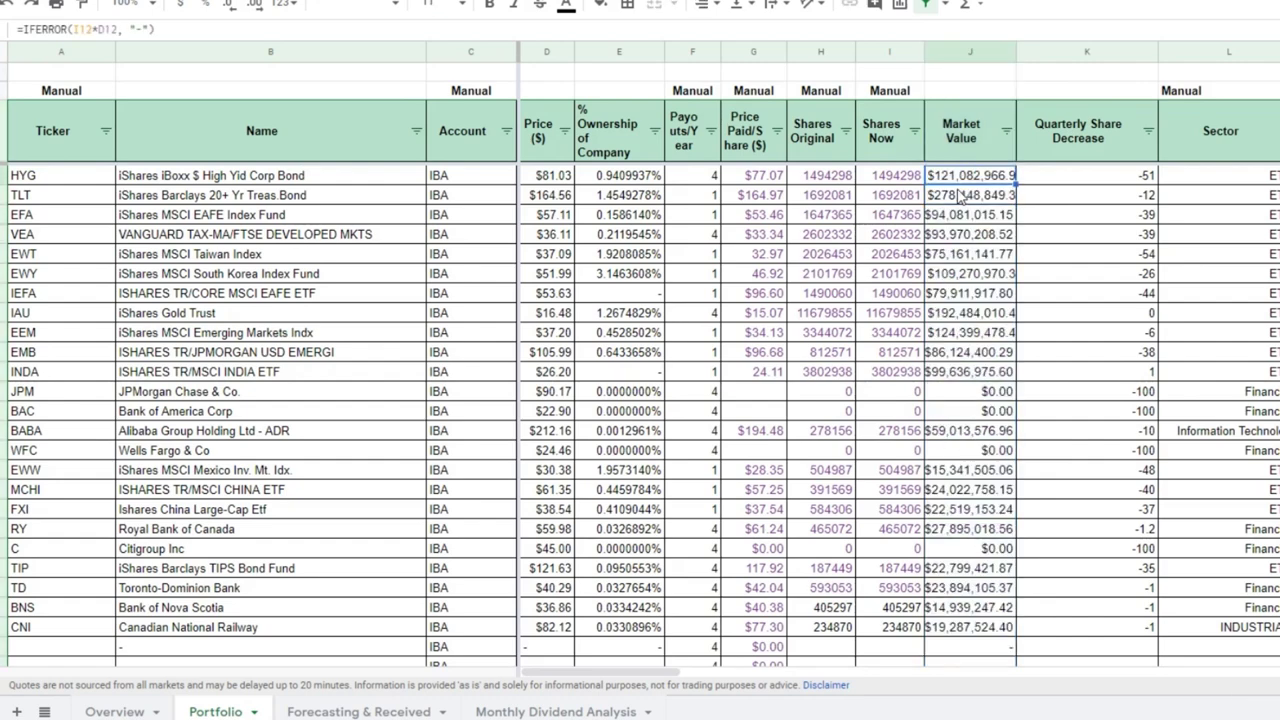
# Step: Return to the top of the holdings list and widen the Market Value column until the full amounts fit
pyautogui.hotkey('ctrl', 'Up')
pyautogui.hotkey('ctrl', 'Up')
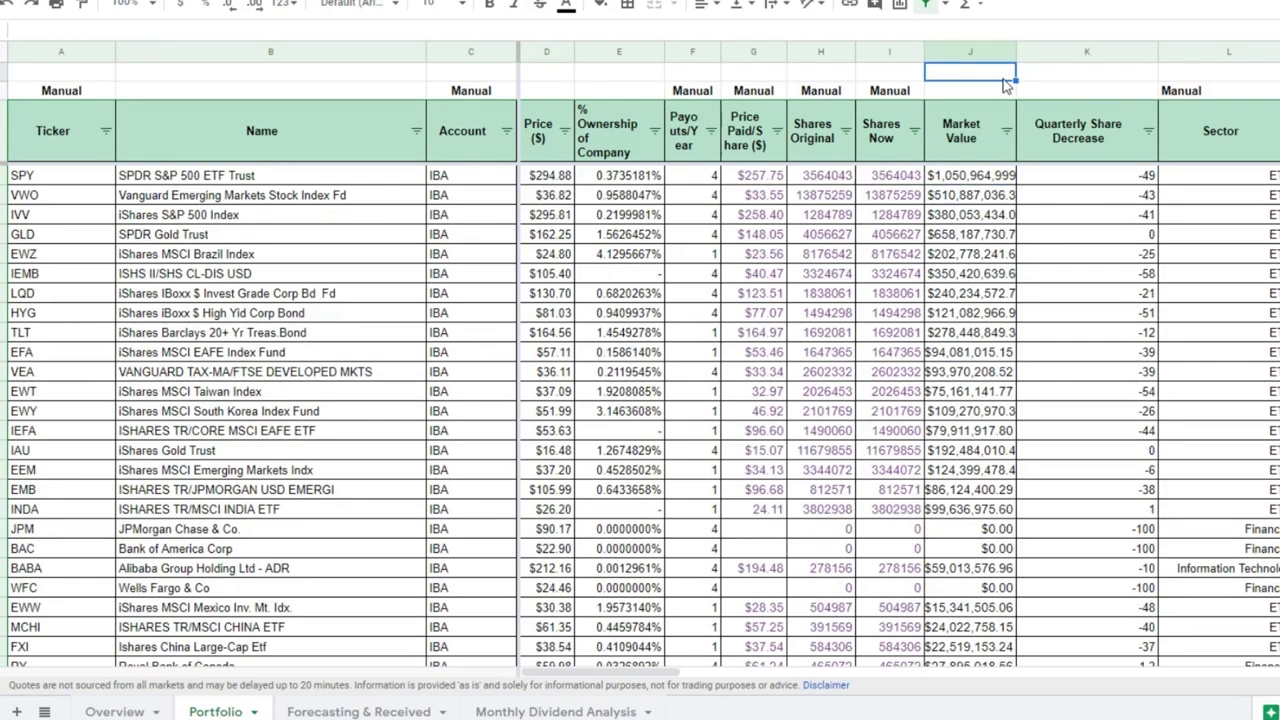
pyautogui.moveTo(1017, 52); pyautogui.dragTo(1036, 52)
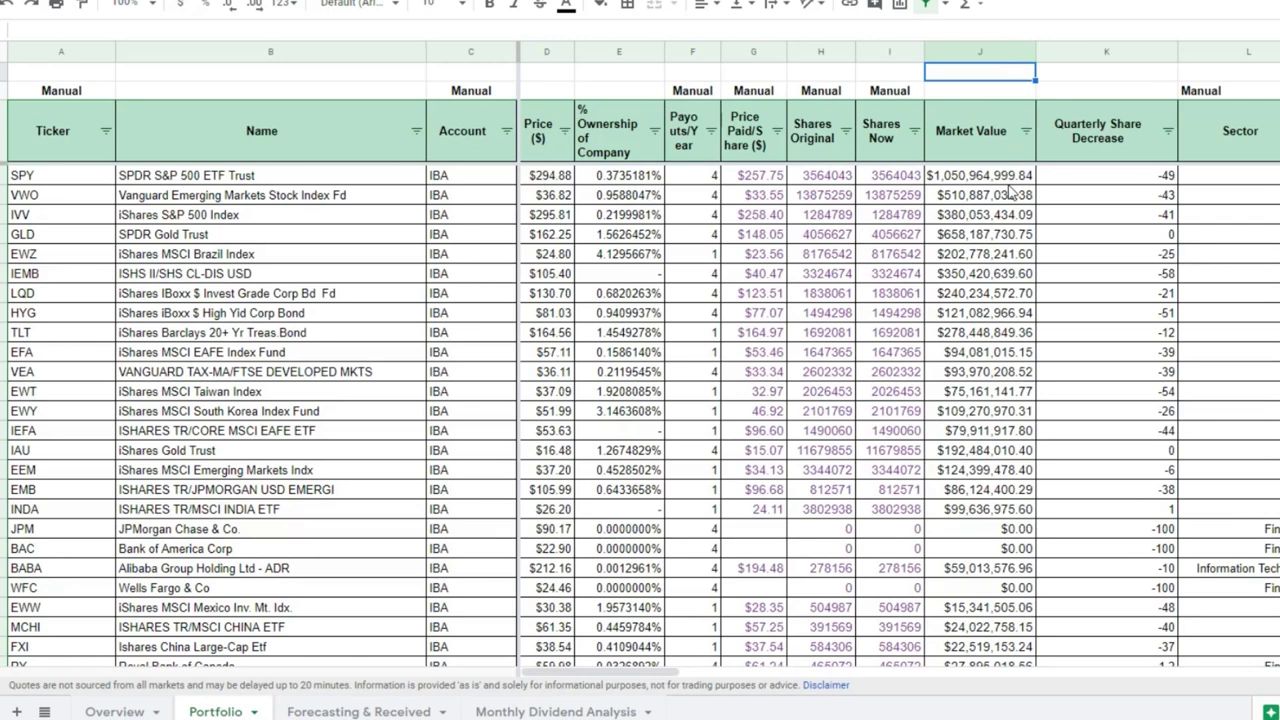
# Step: Check the combined market value of SPY, VWO and IVV, ending on the SPY amount alone
pyautogui.moveTo(1005, 177); pyautogui.dragTo(1003, 220)
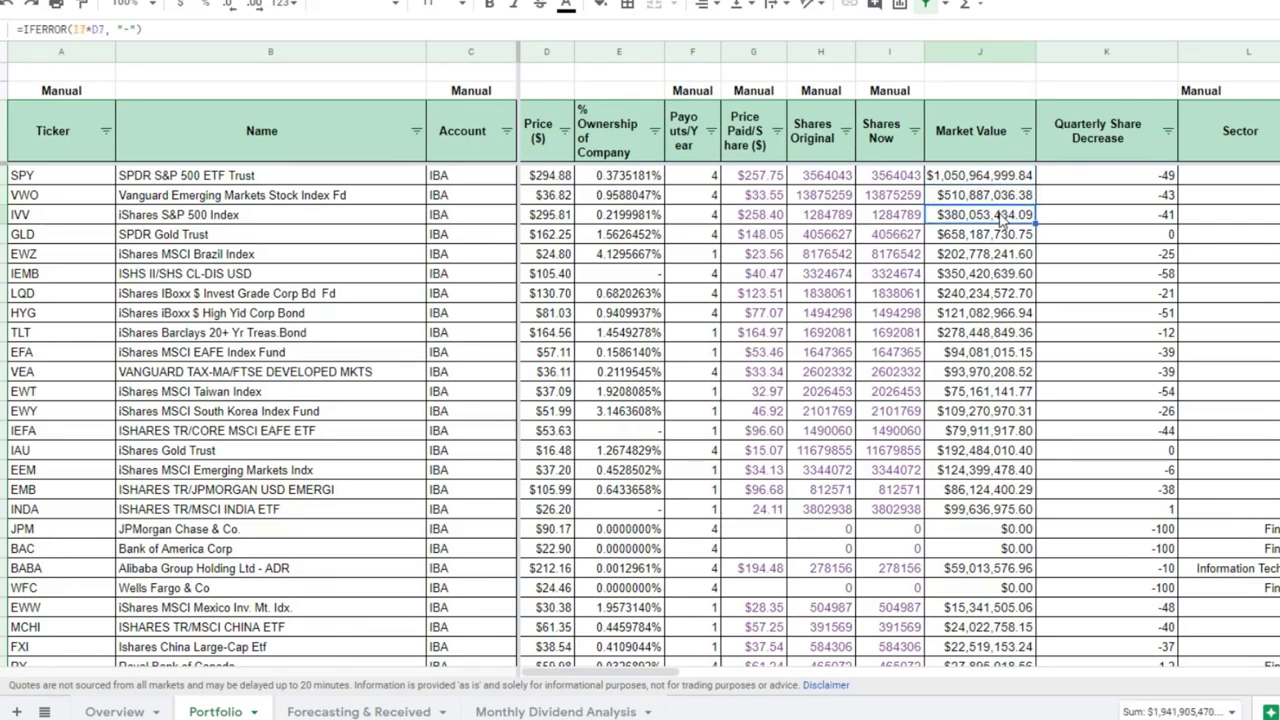
pyautogui.hotkey('shift', 'Up')
pyautogui.hotkey('shift', 'Up')
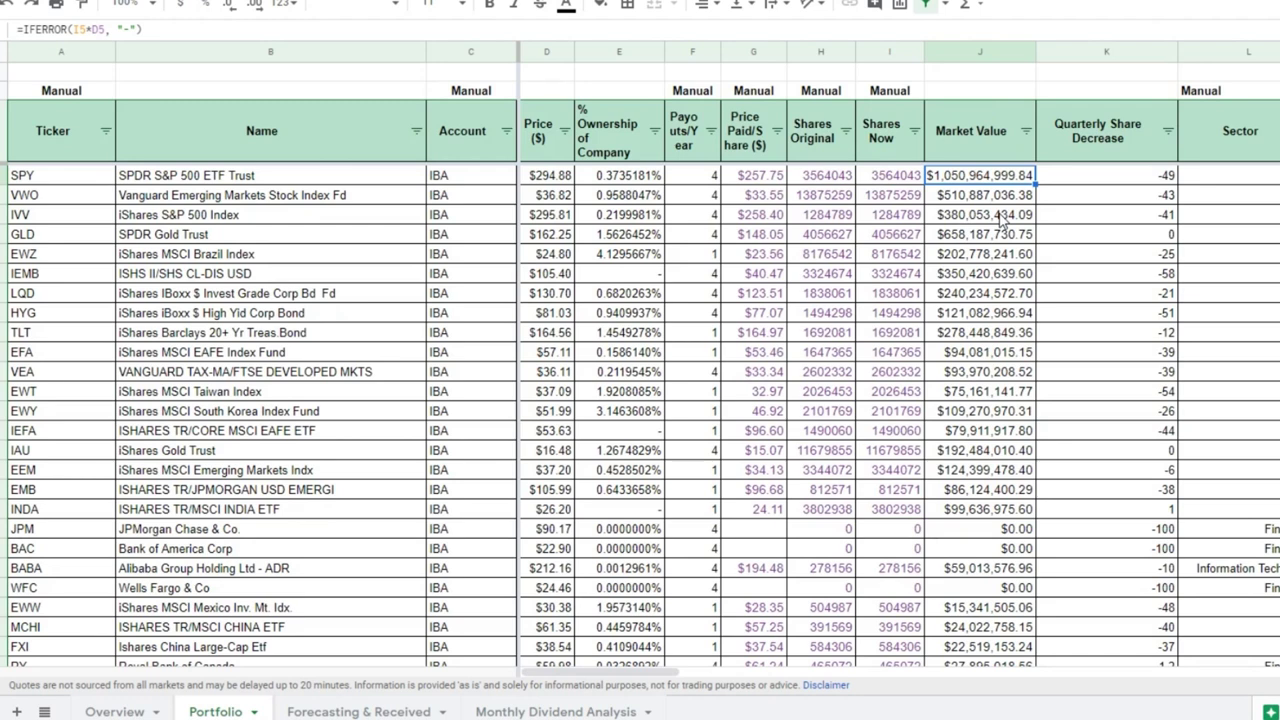
# Step: Compare SPY's market value with its quarterly share decrease, glancing at VWO's market value
pyautogui.press('Right')
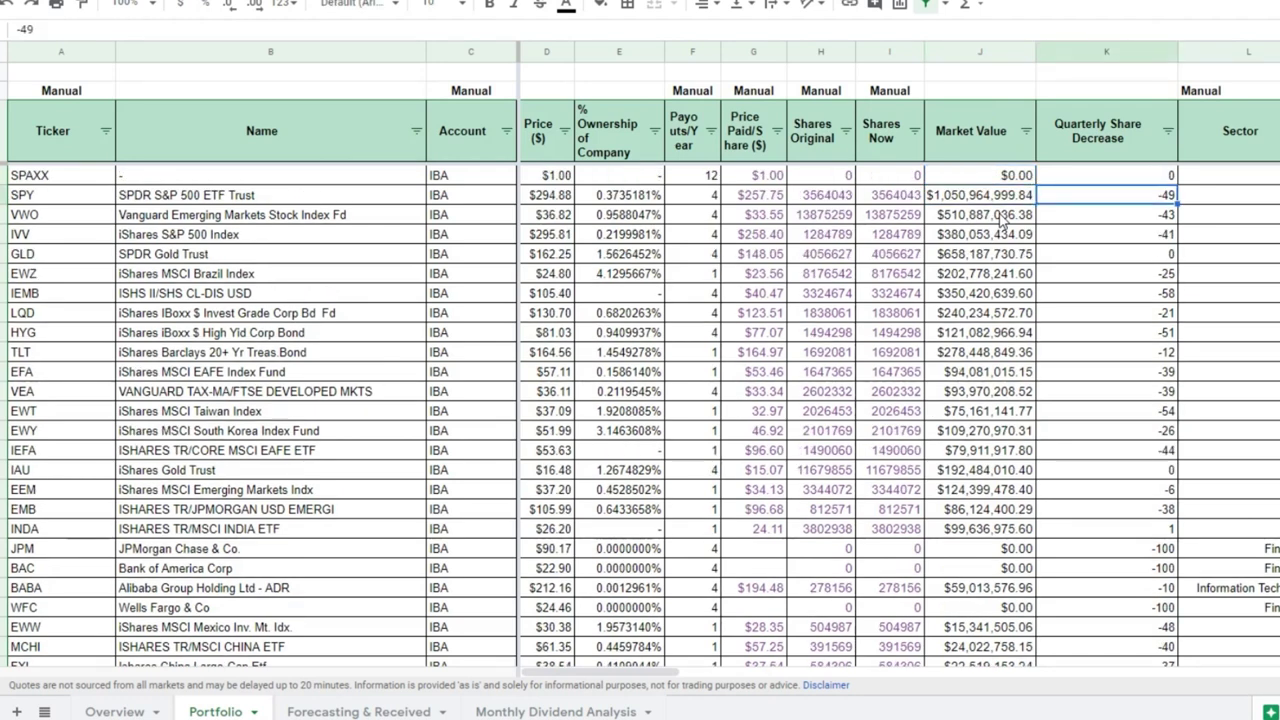
pyautogui.press('Right')
pyautogui.press('Right')
pyautogui.press('Left')
pyautogui.press('Left')
pyautogui.press('Left')
pyautogui.press('Right')
pyautogui.press('Left')
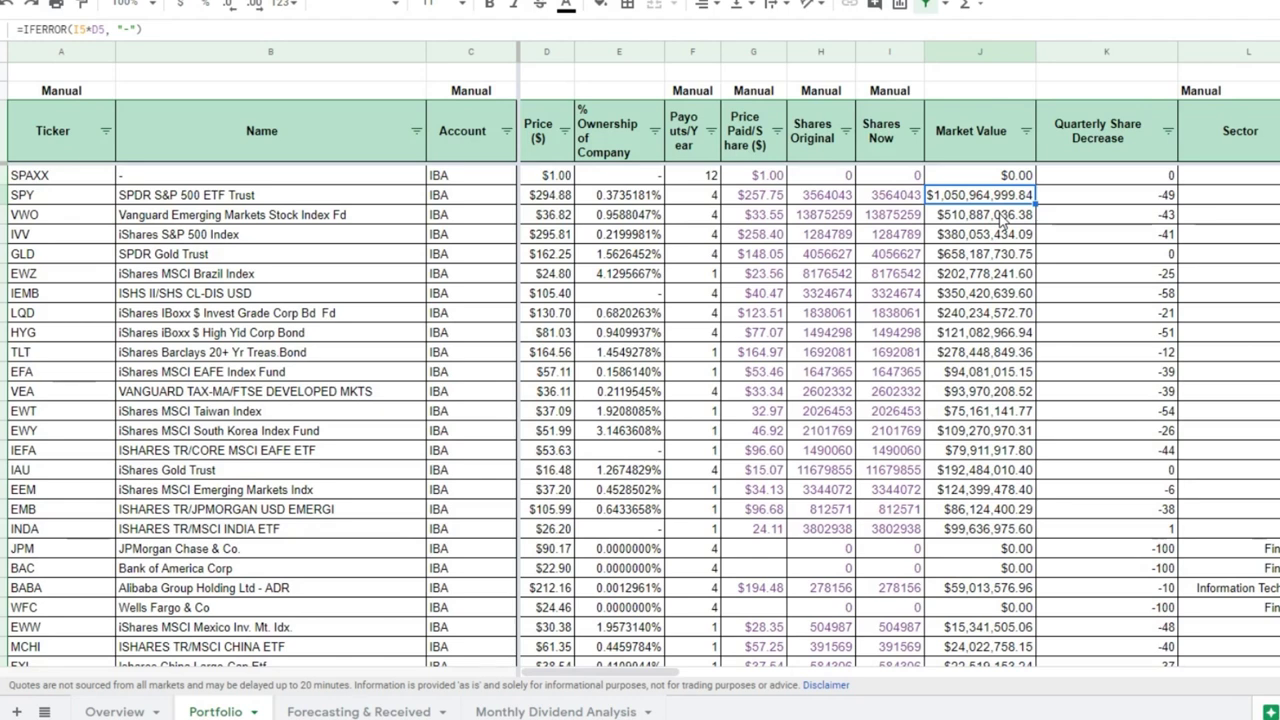
pyautogui.press('Right')
pyautogui.click(1001, 218)
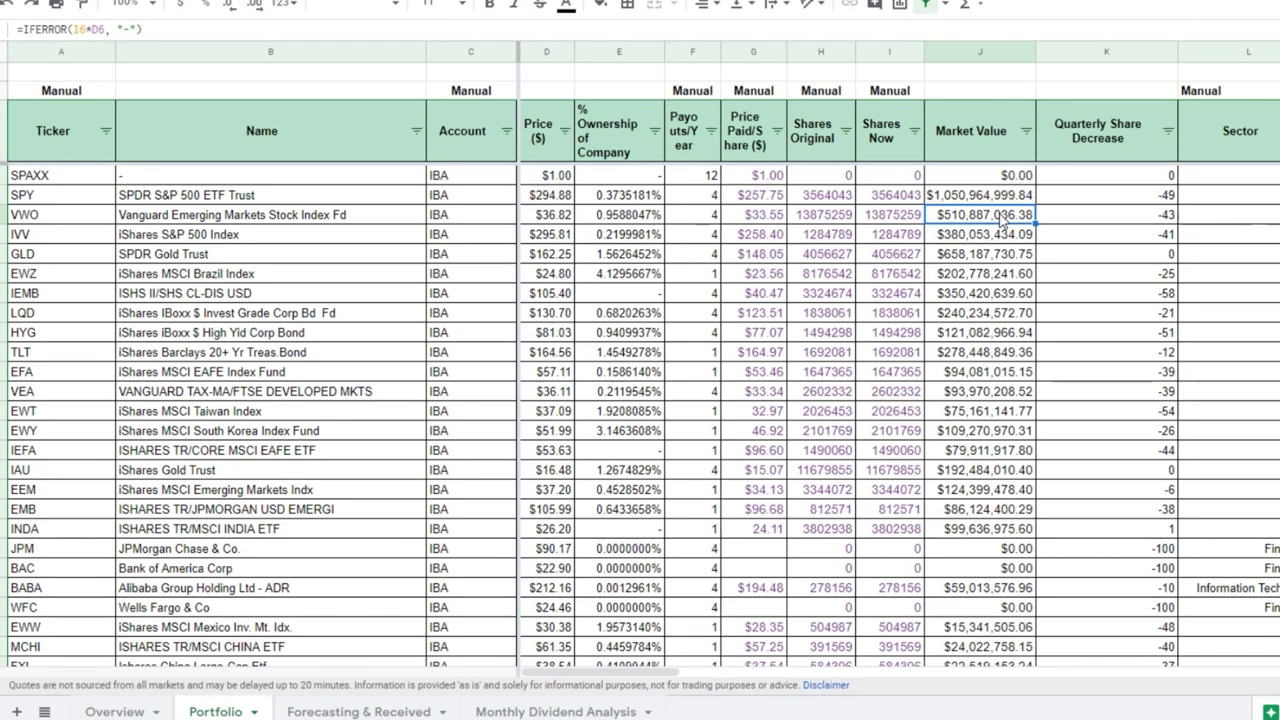
pyautogui.press('Right')
pyautogui.press('Up')
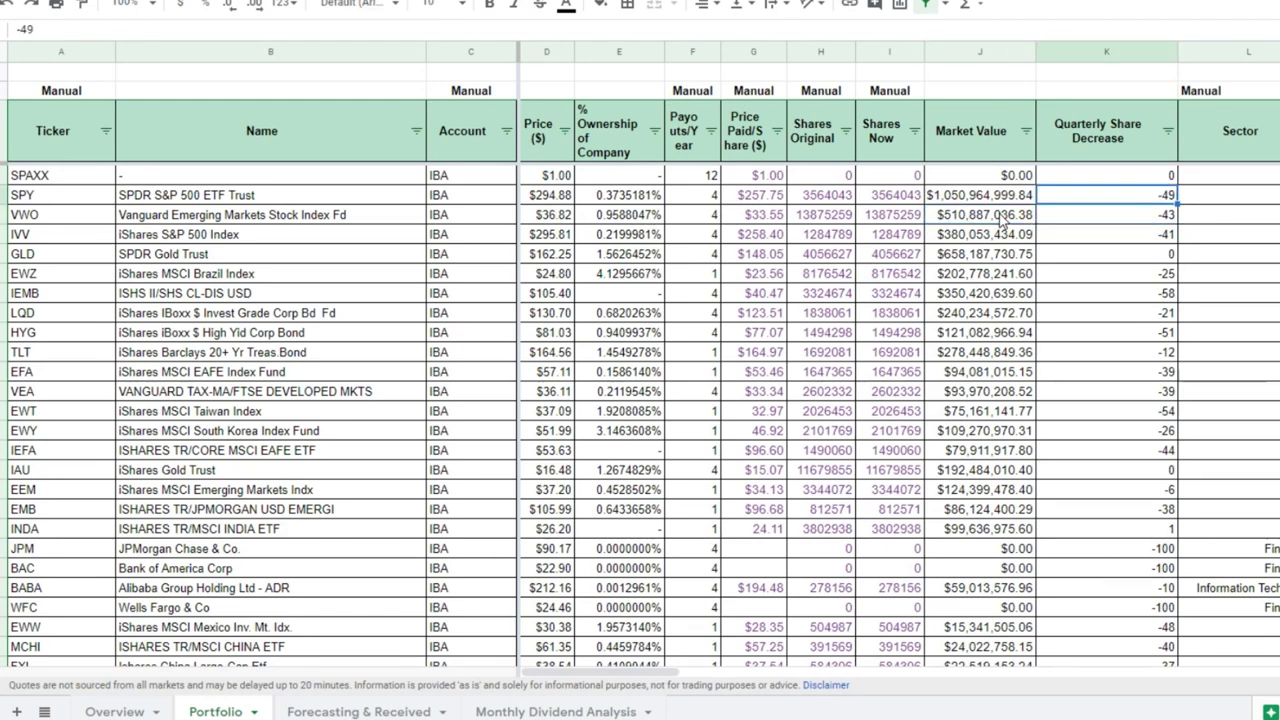
# Step: Examine the whole Quarterly Share Decrease column and the market values of VWO and IVV
pyautogui.click(1113, 50)
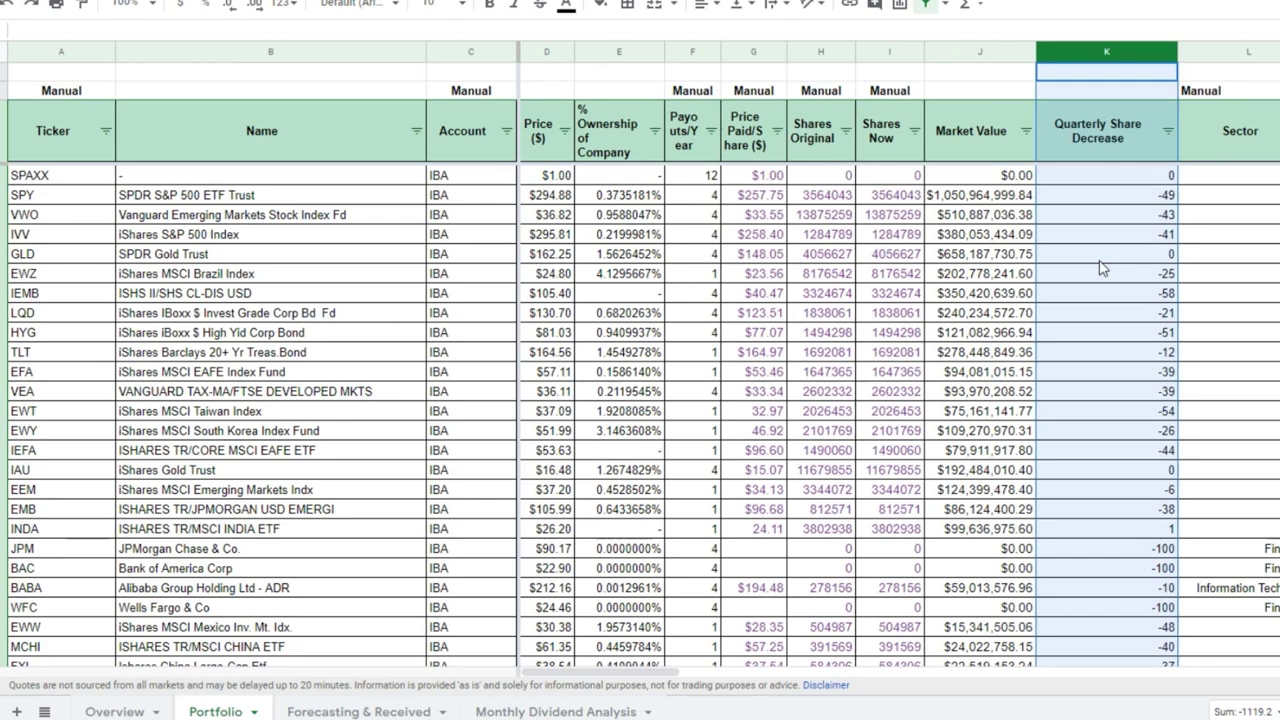
pyautogui.click(960, 218)
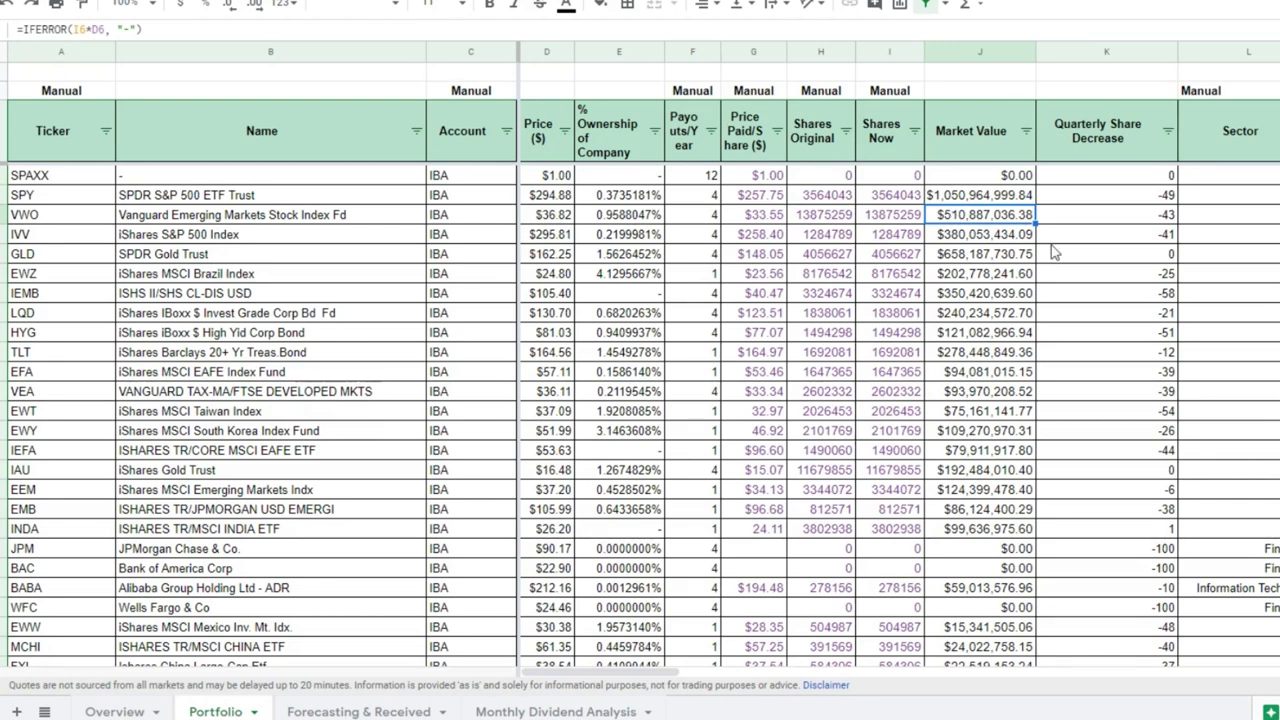
pyautogui.click(995, 240)
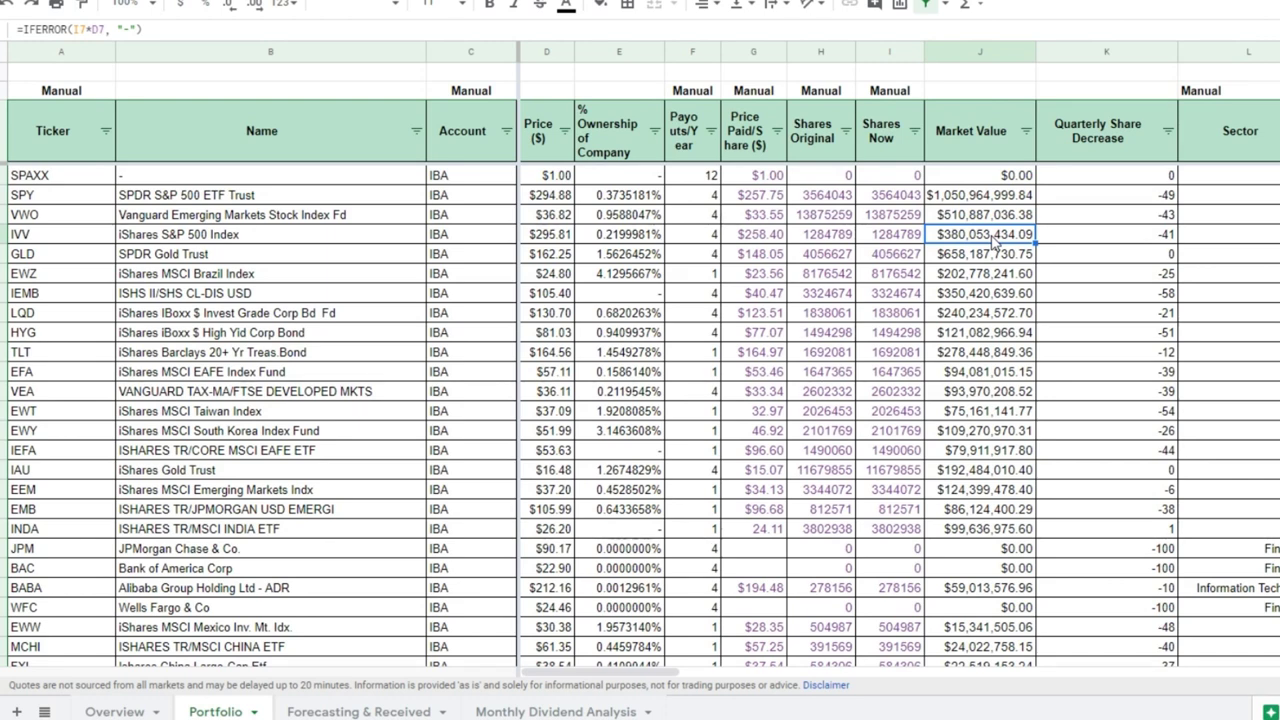
# Step: Examine SPDR Gold Trust's market value, quarterly share decrease, gain percentage and price paid per share
pyautogui.click(996, 259)
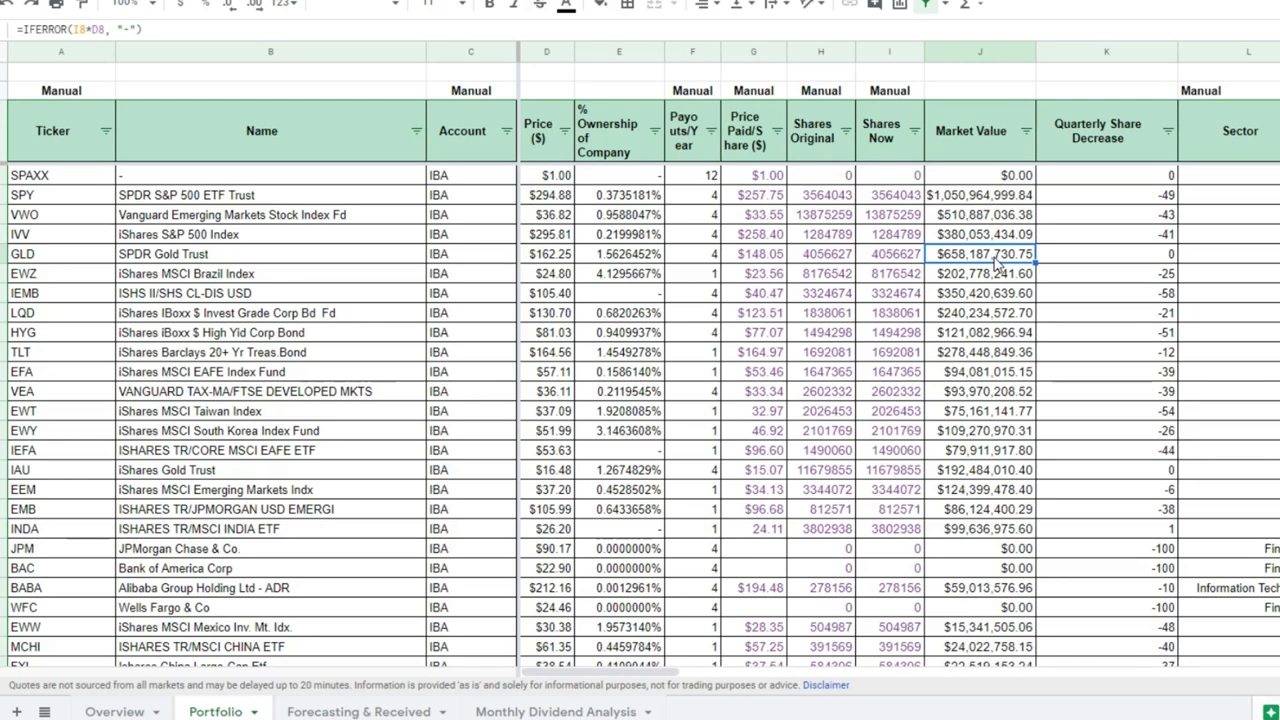
pyautogui.press('Right')
pyautogui.press('Right')
pyautogui.press('Right')
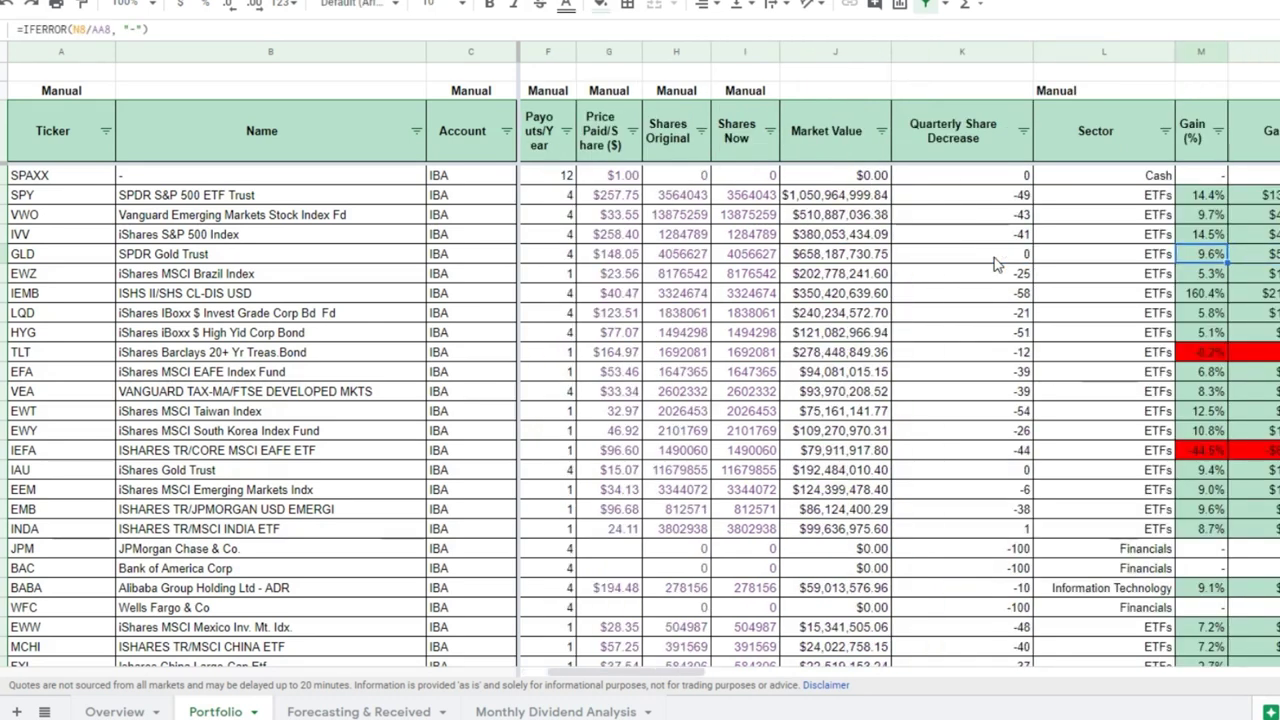
pyautogui.click(996, 258)
pyautogui.press('Left')
pyautogui.press('Left')
pyautogui.press('Left')
pyautogui.press('Left')
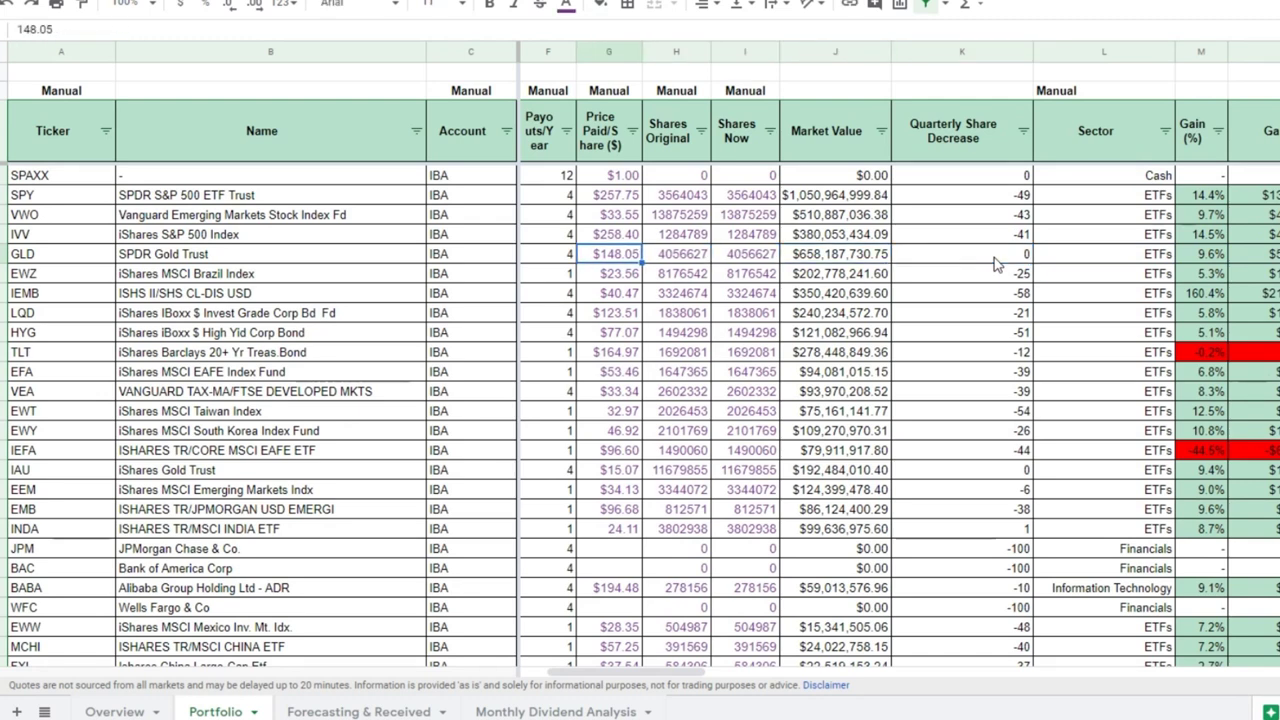
pyautogui.press('Right')
pyautogui.press('Right')
pyautogui.press('Right')
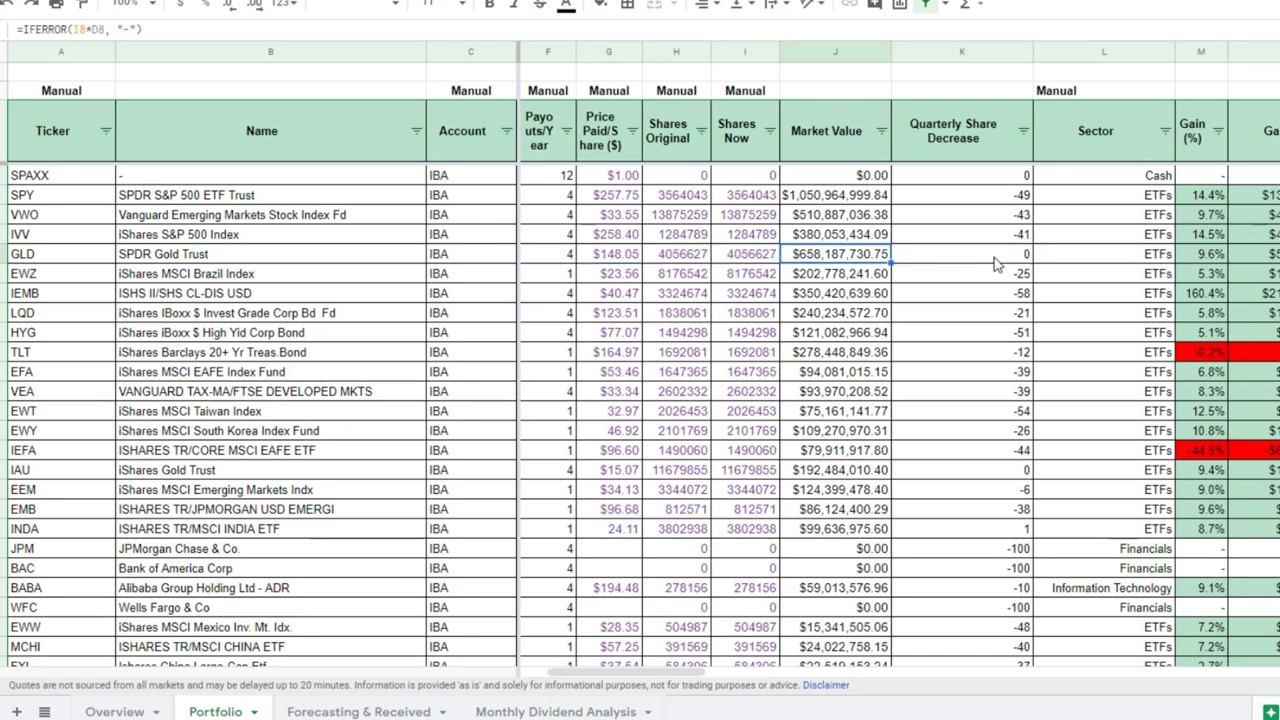
# Step: Review the market values and quarterly share decreases of EWZ and IEMB
pyautogui.press('Down')
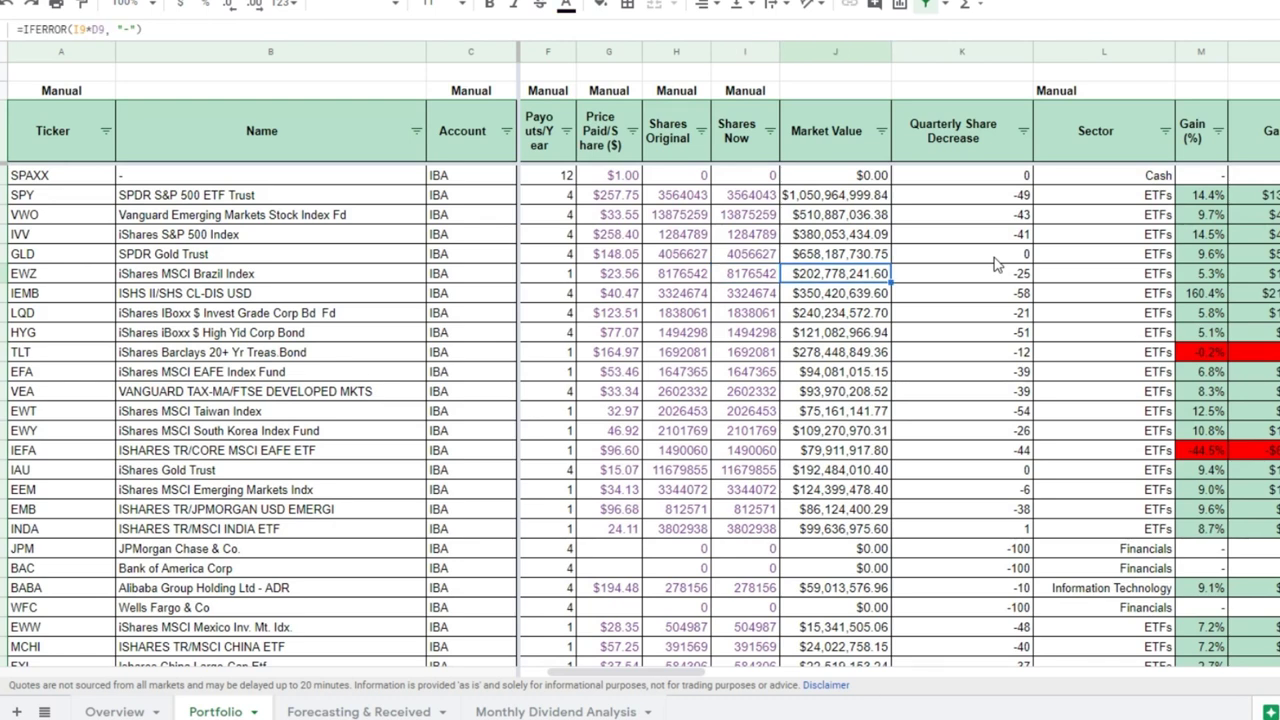
pyautogui.press('Right')
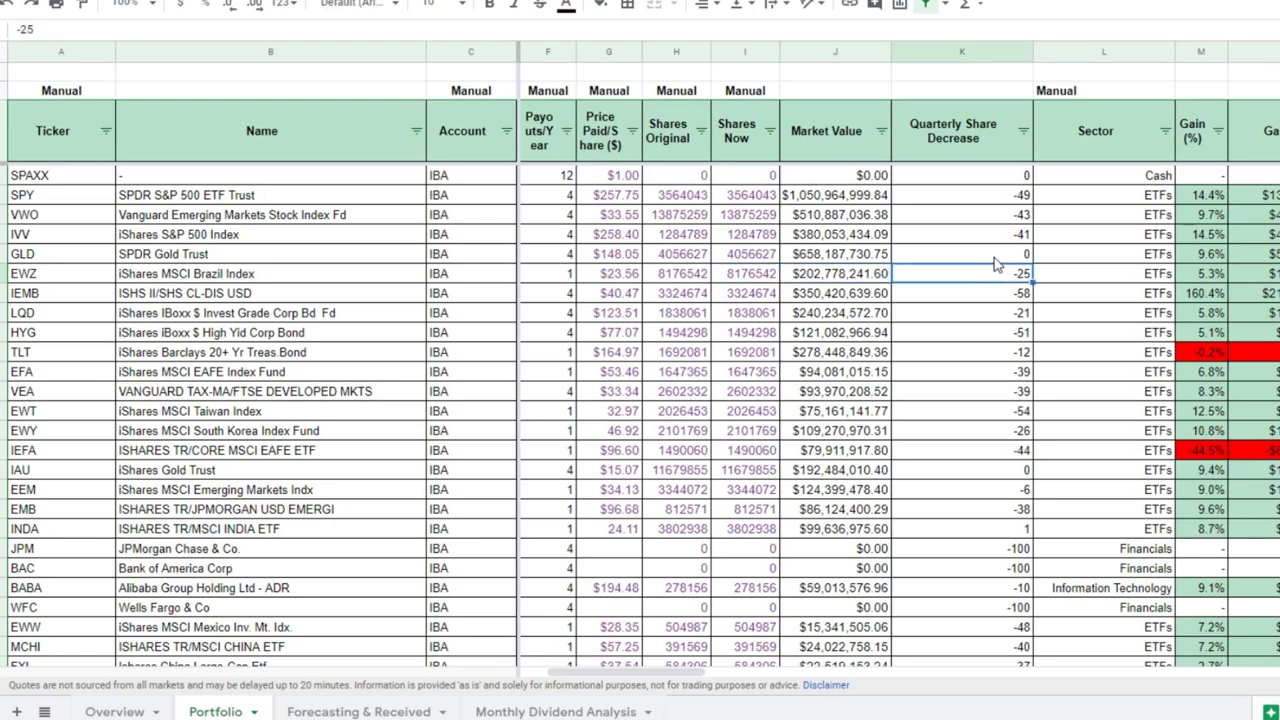
pyautogui.press('Left')
pyautogui.press('Down')
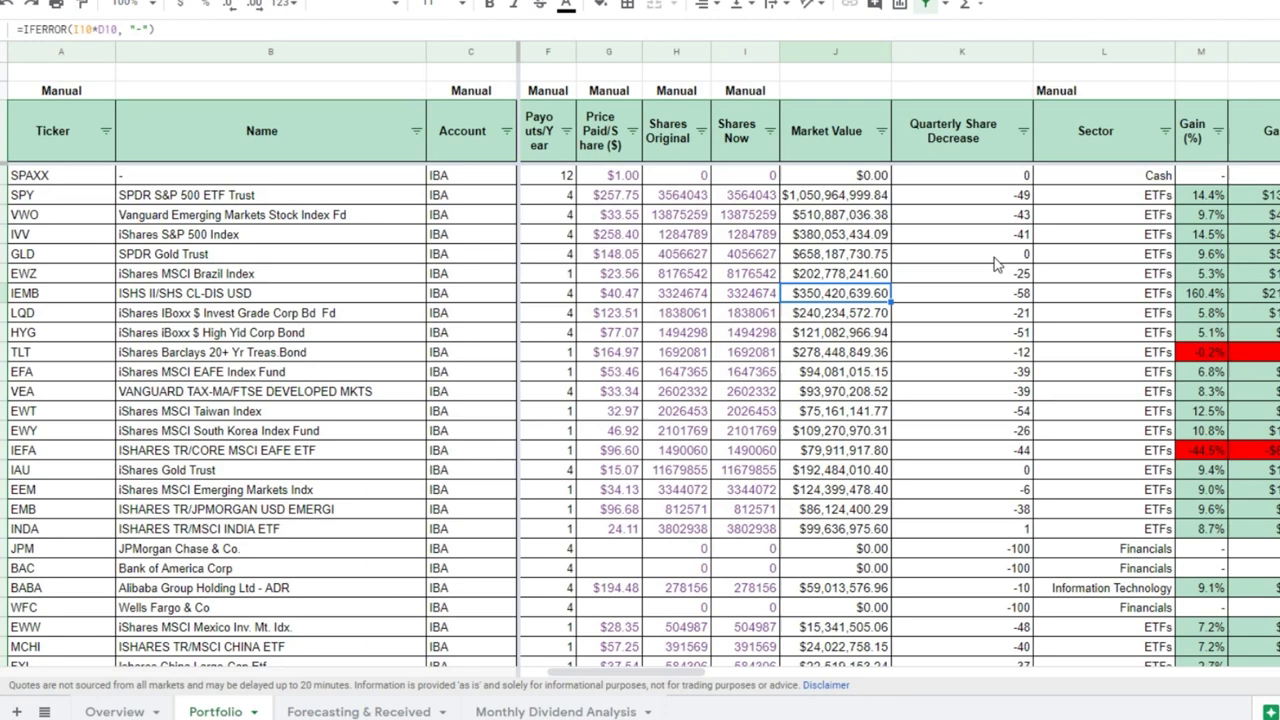
pyautogui.click(997, 266)
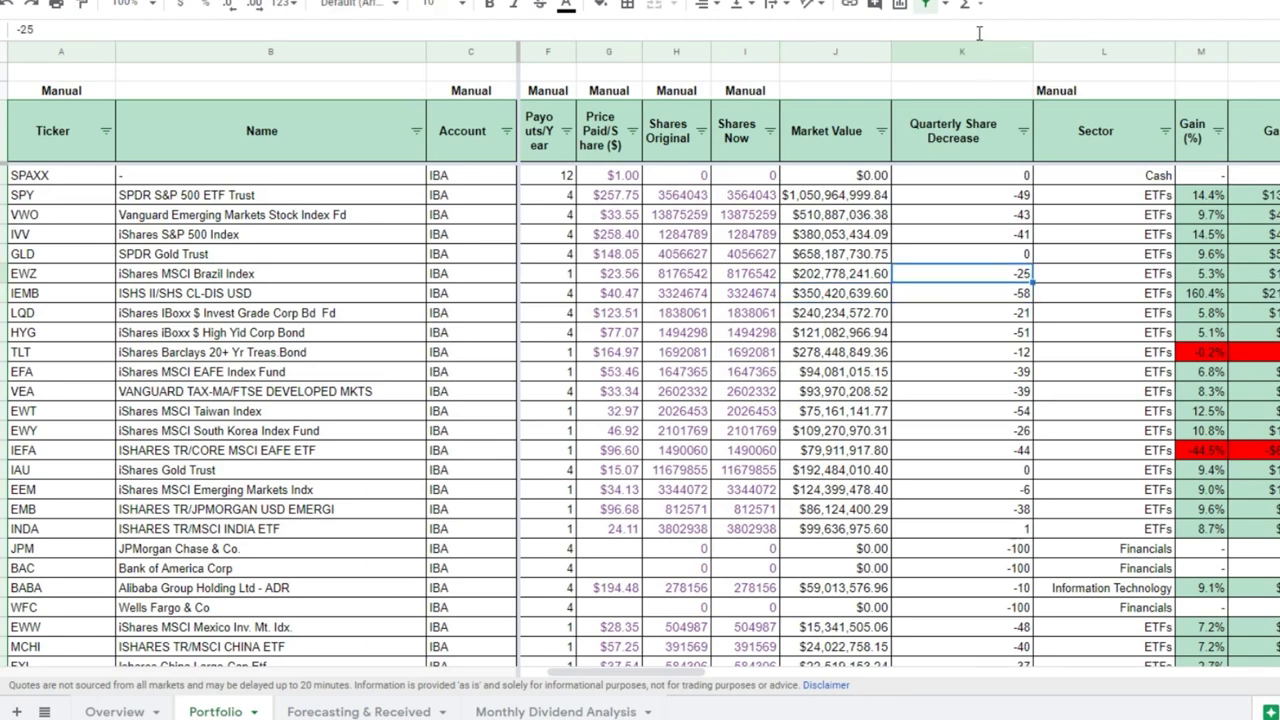
pyautogui.click(964, 48)
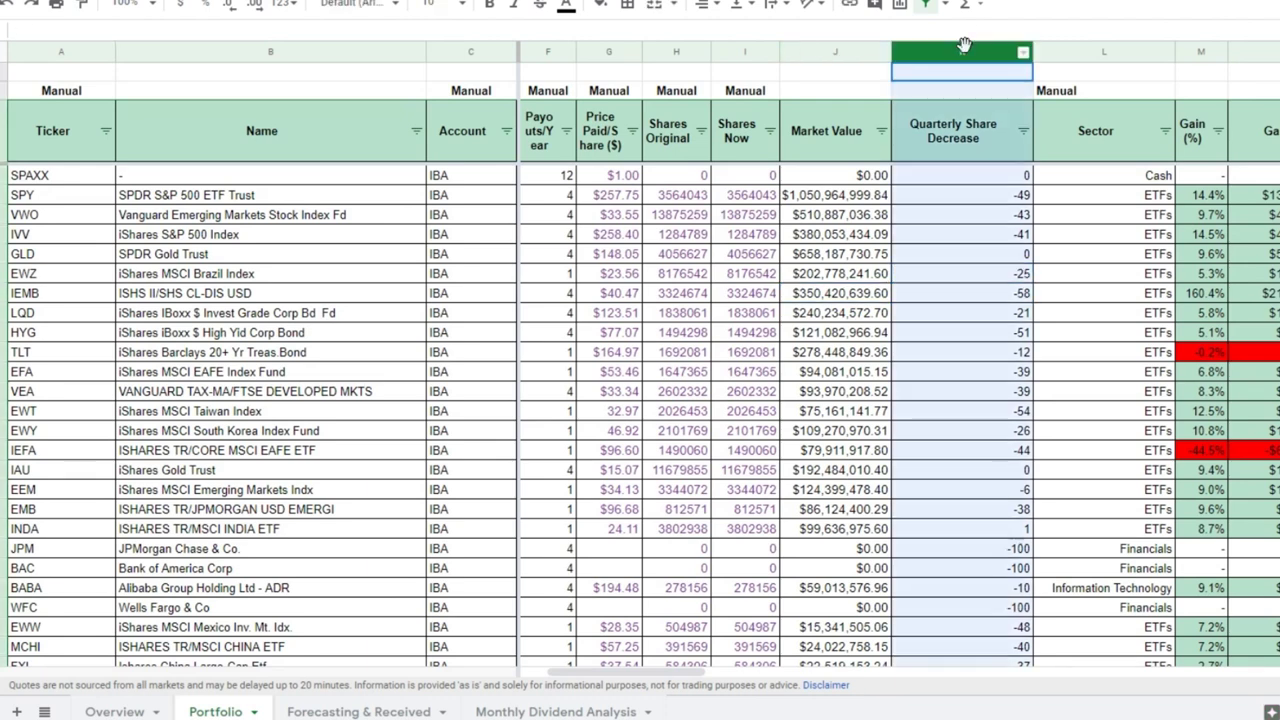
pyautogui.click(945, 292)
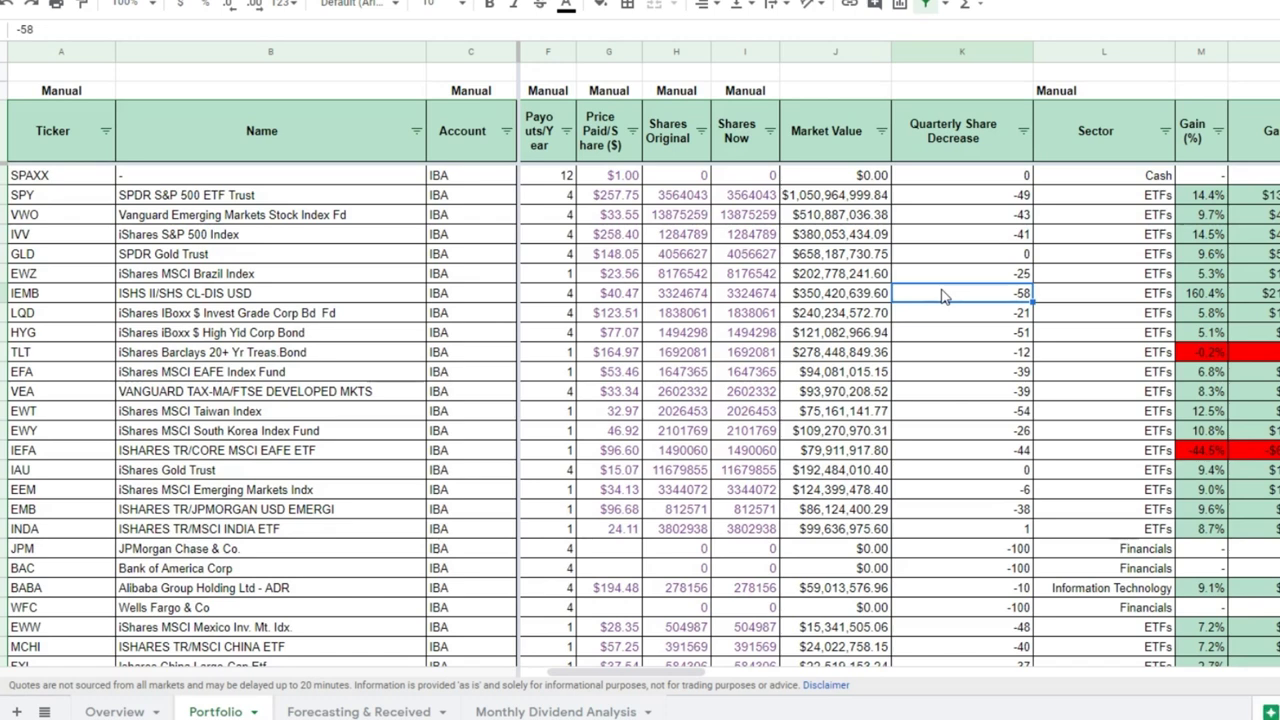
# Step: Review the market values and quarterly share decreases from LQD and HYG through TLT and EFA to VEA
pyautogui.press('Down')
pyautogui.press('Left')
pyautogui.press('Down')
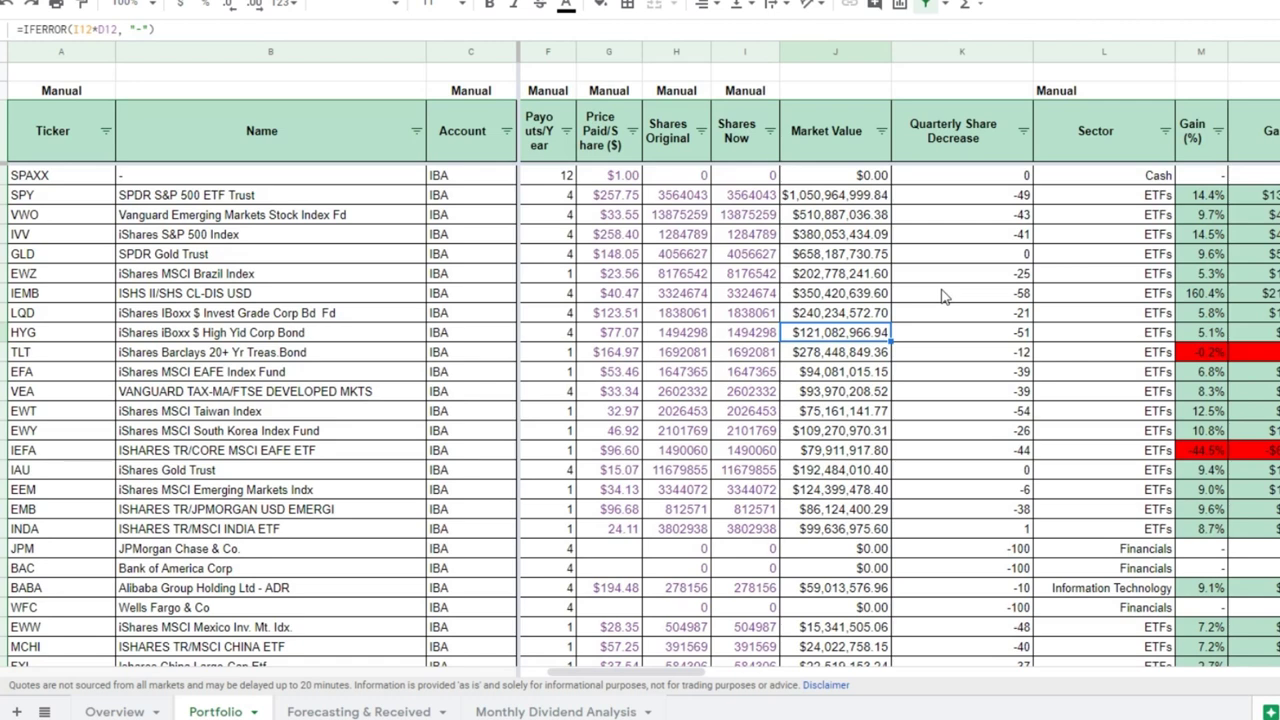
pyautogui.press('Right')
pyautogui.press('Left')
pyautogui.press('Down')
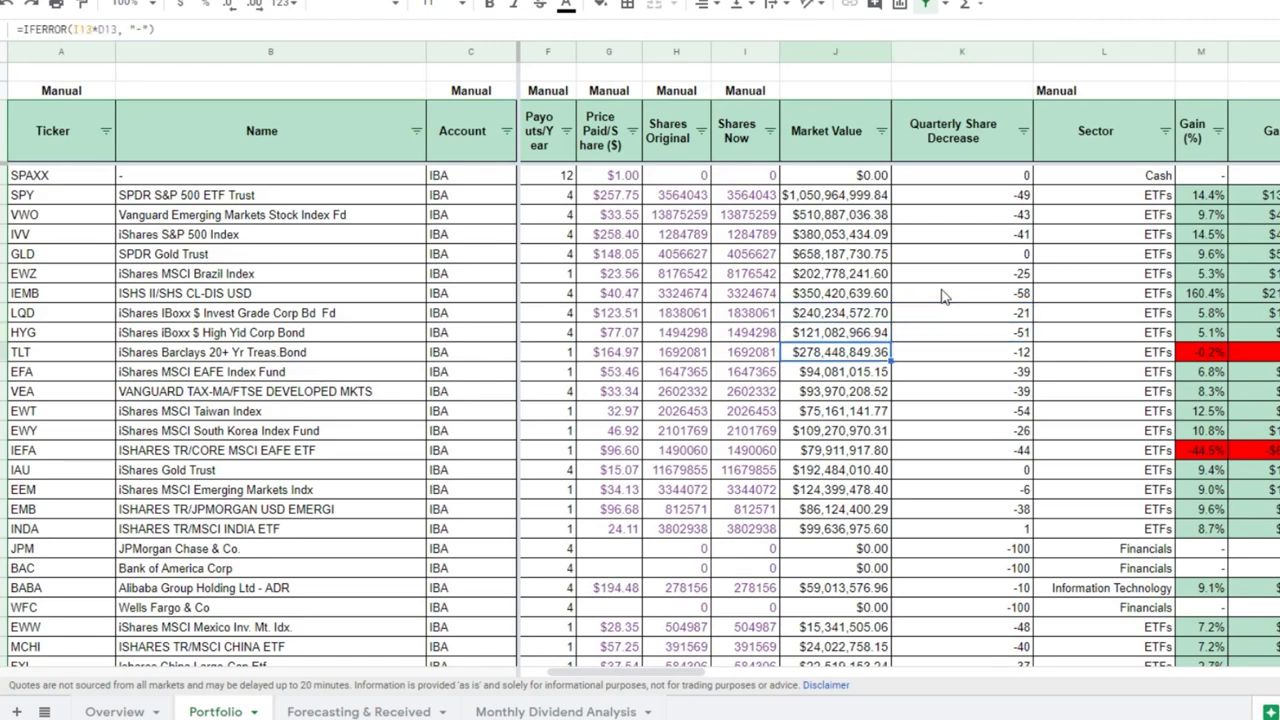
pyautogui.press('Down')
pyautogui.press('Down')
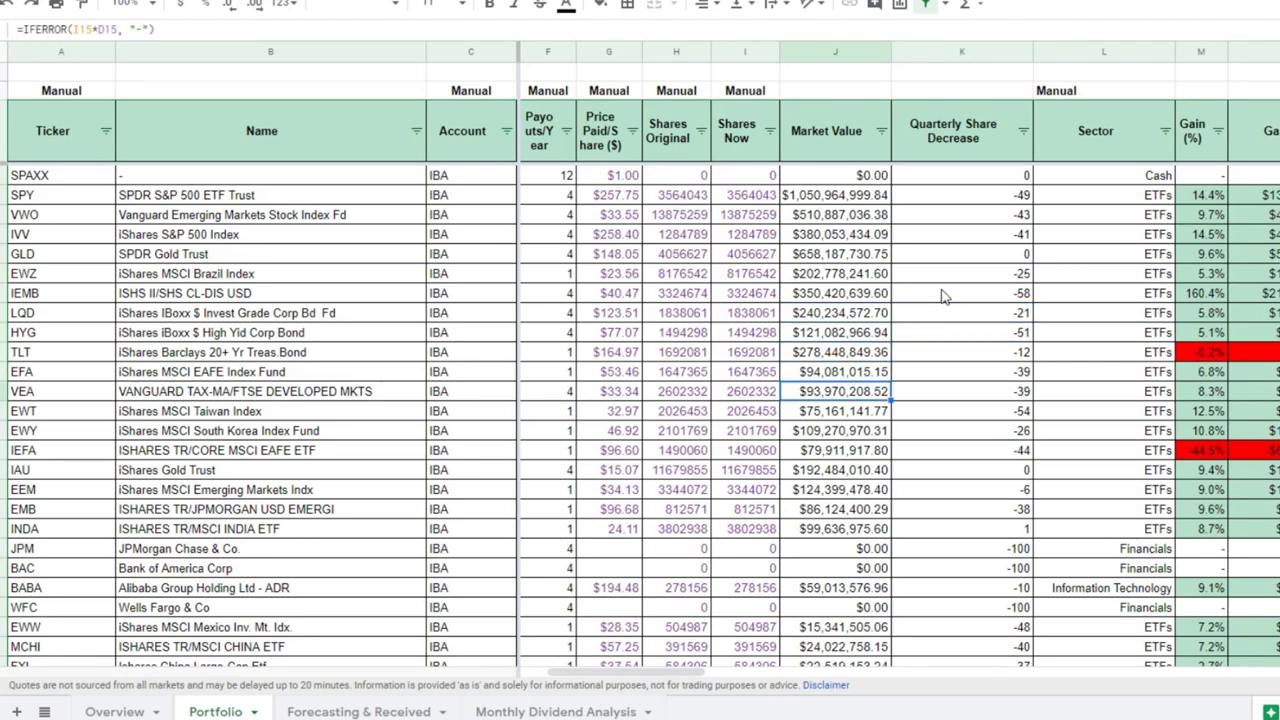
pyautogui.press('Up')
pyautogui.press('Down')
# Step: Review the market values and quarterly share decreases from EWT and EWY through IEFA and IAU to EEM
pyautogui.press('Down')
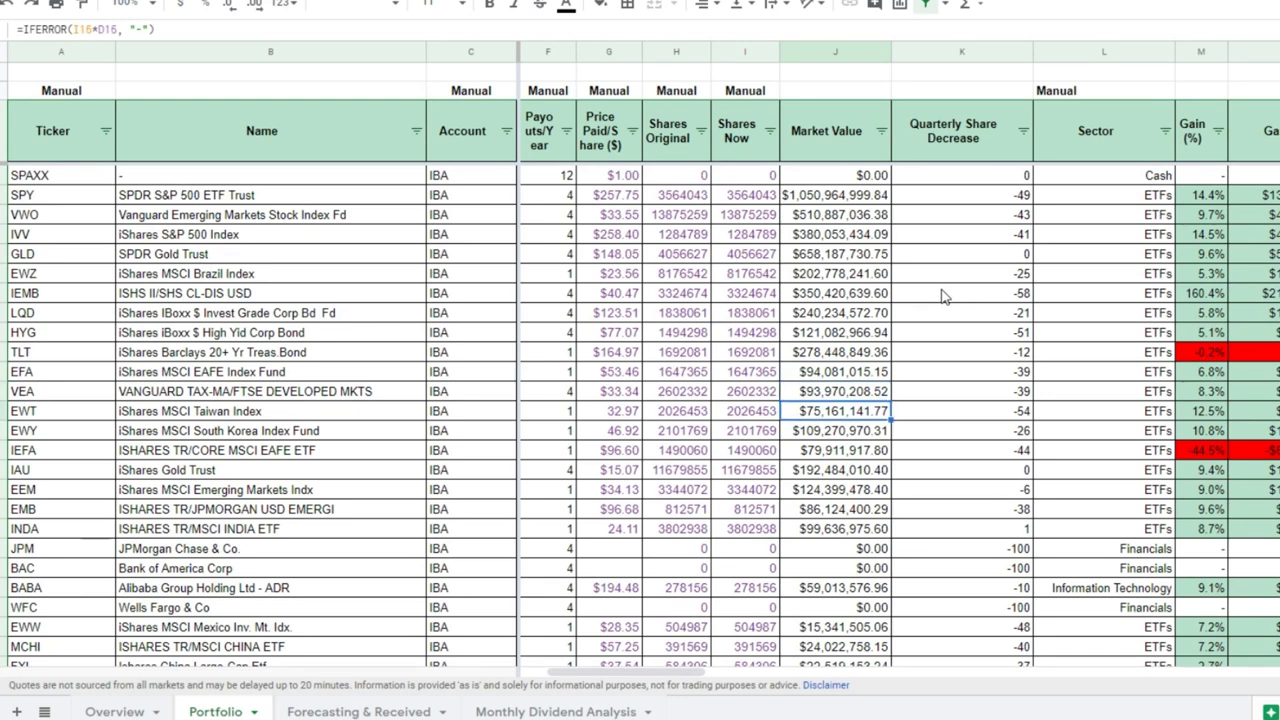
pyautogui.press('Right')
pyautogui.press('Left')
pyautogui.press('Down')
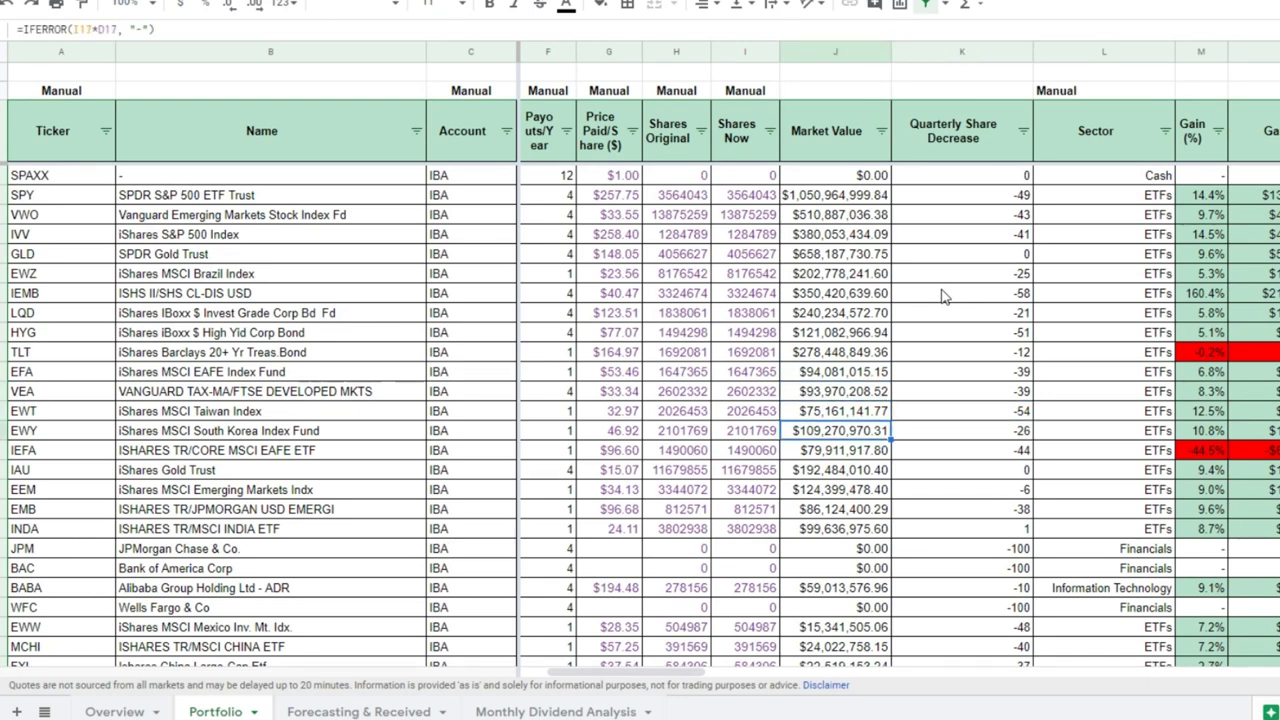
pyautogui.press('Right')
pyautogui.press('Down')
pyautogui.press('Left')
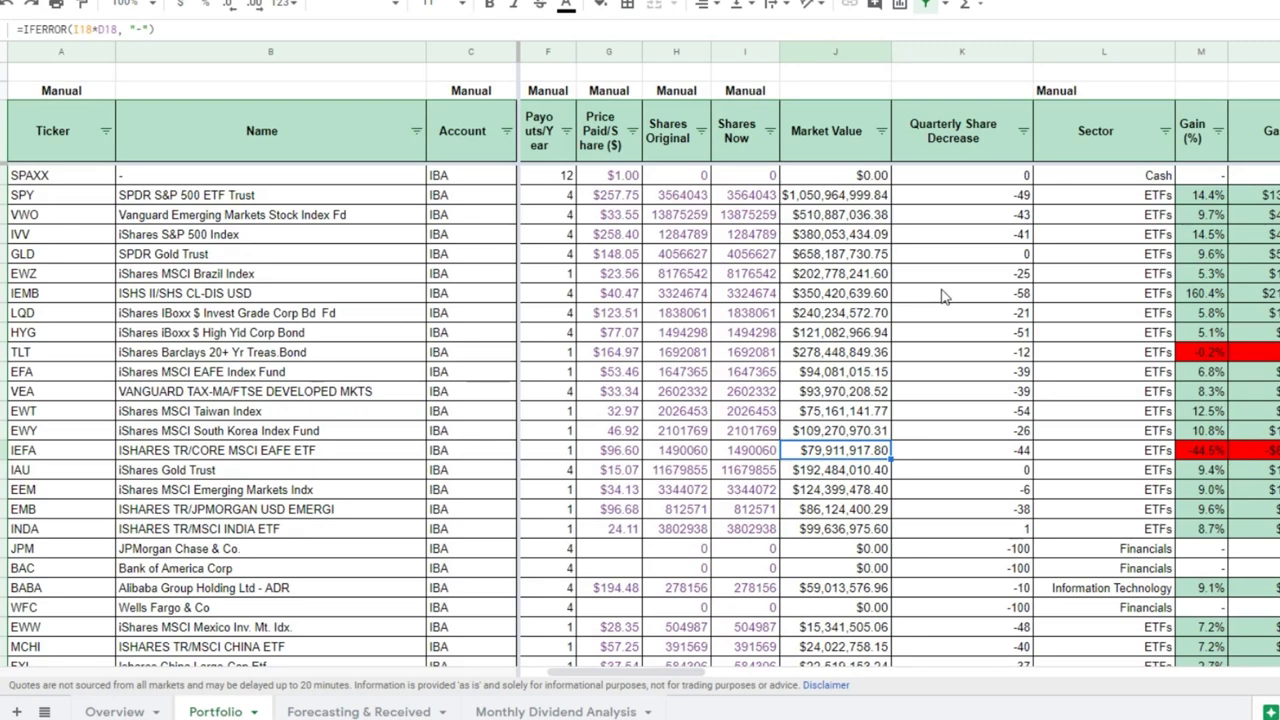
pyautogui.press('Down')
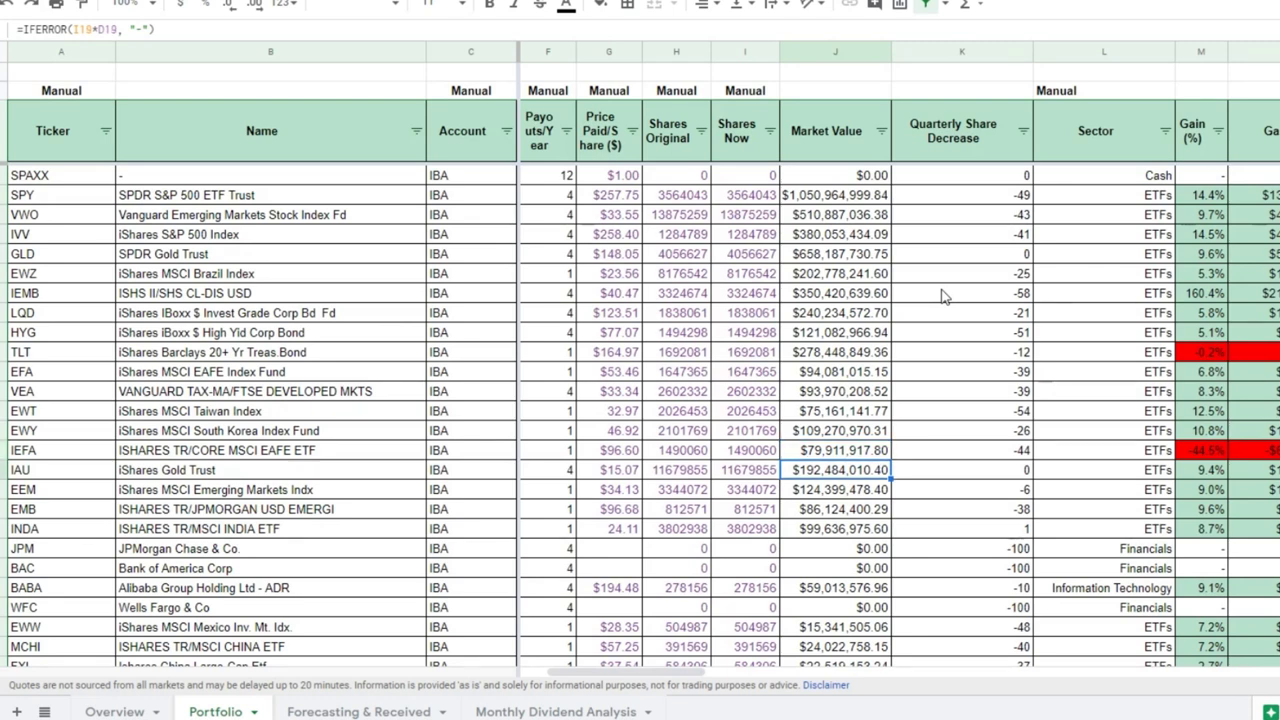
pyautogui.press('Right')
pyautogui.press('Left')
pyautogui.press('Down')
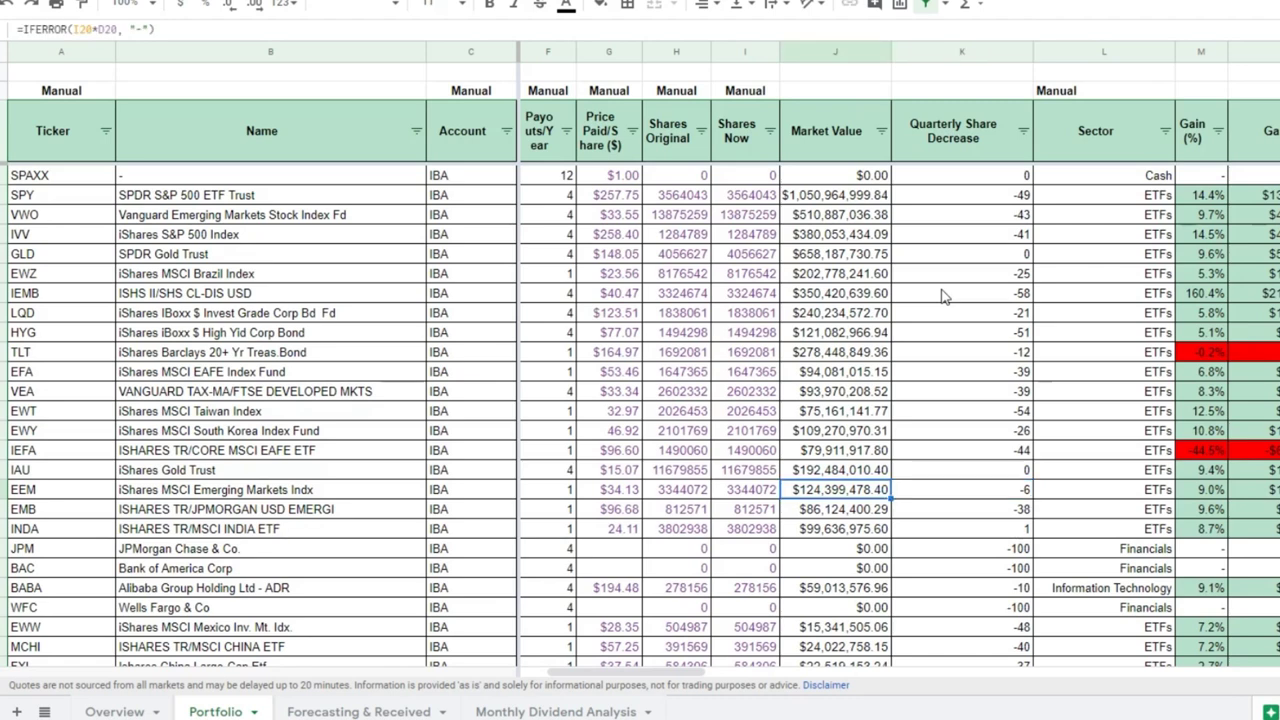
# Step: Review the market values and quarterly share decreases of EMB and INDA
pyautogui.press('Down')
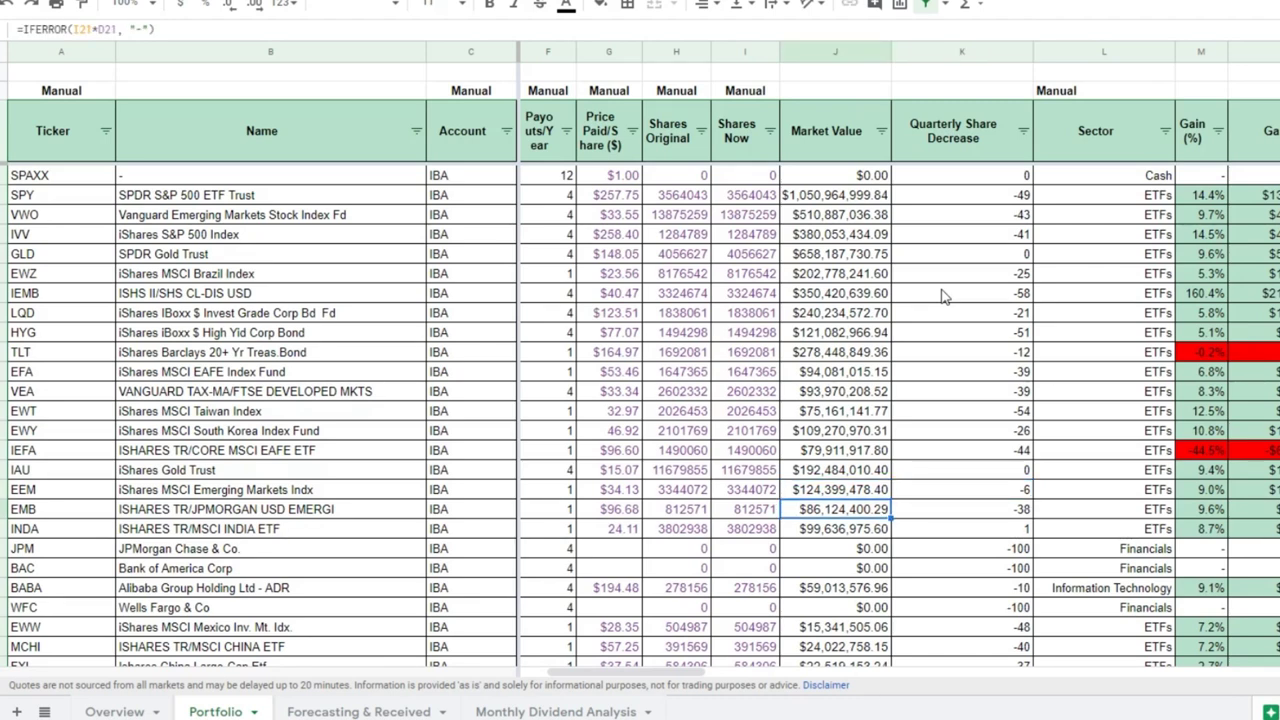
pyautogui.press('Right')
pyautogui.press('Left')
pyautogui.press('Right')
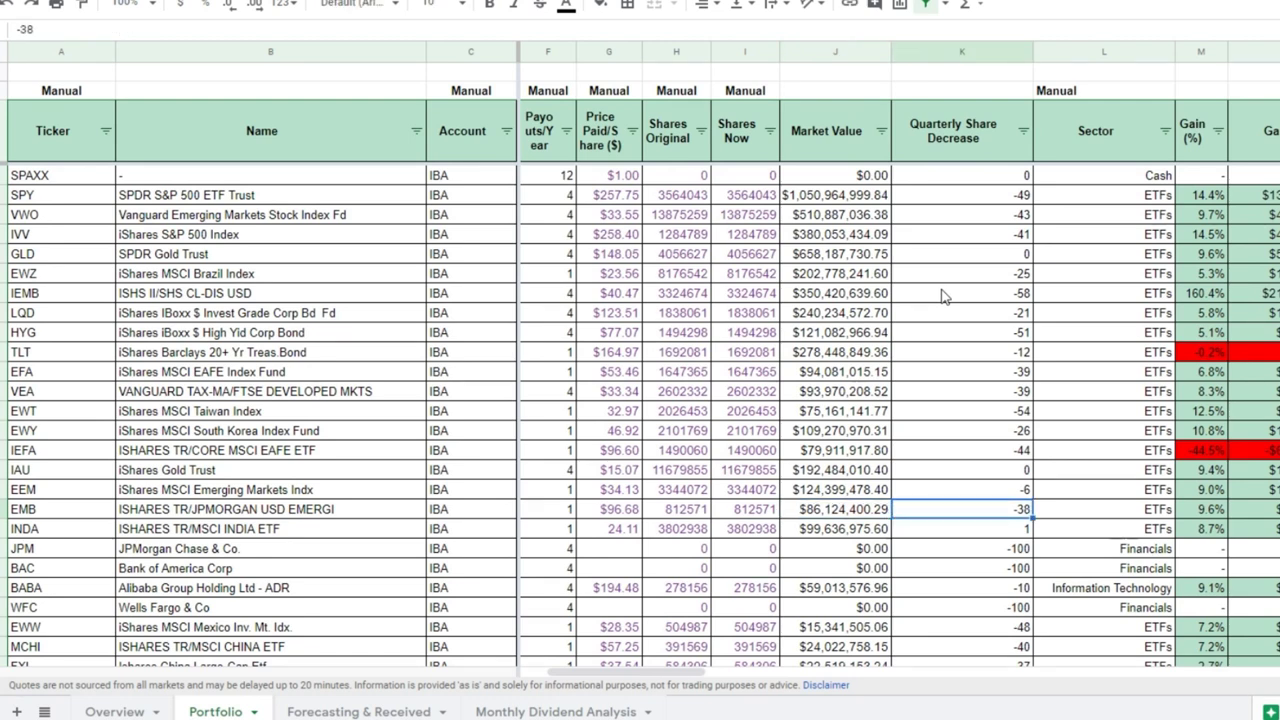
pyautogui.press('Down')
pyautogui.press('Left')
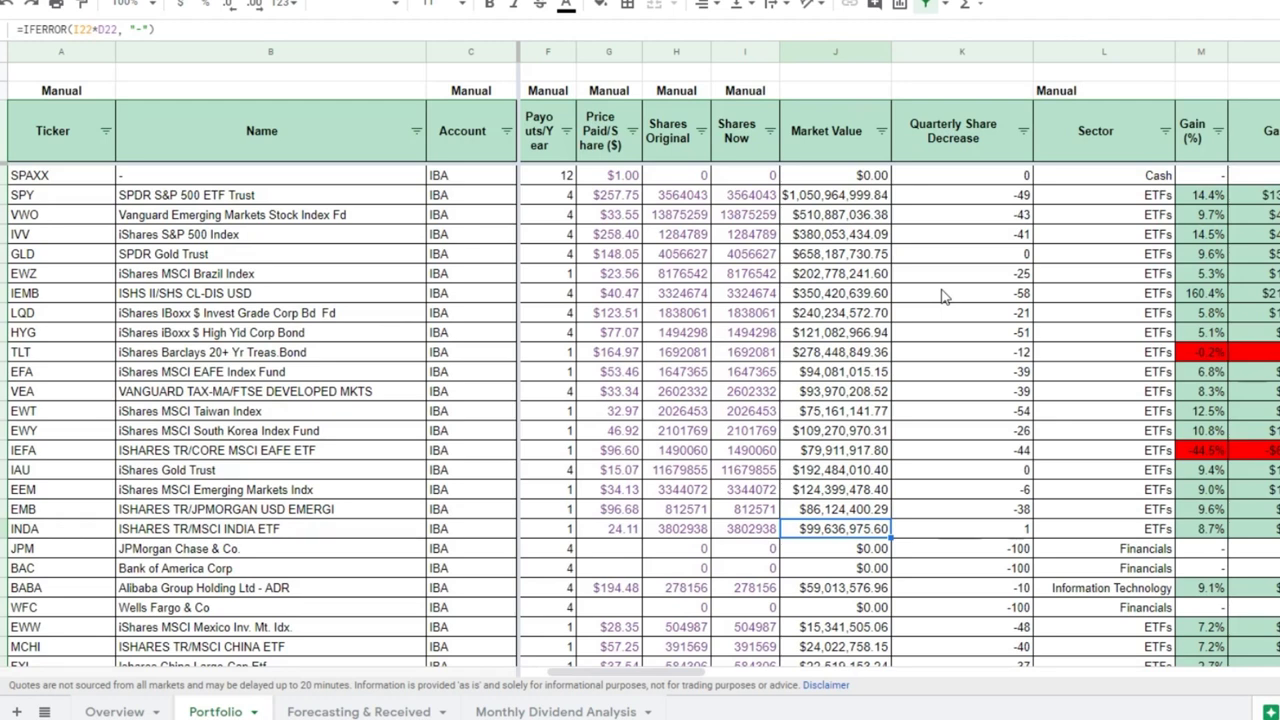
pyautogui.press('Right')
pyautogui.press('Left')
# Step: Review the market values and quarterly share decreases of the positions from JPM and BAC through WFC
pyautogui.press('Down')
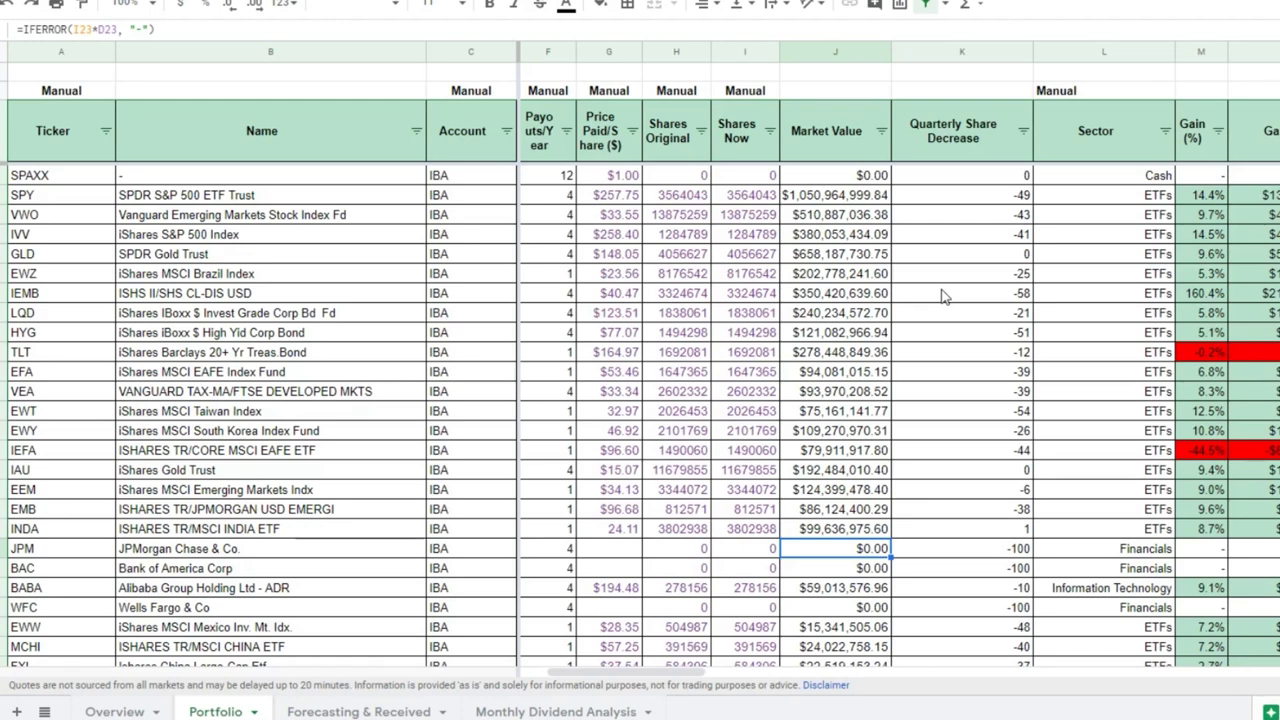
pyautogui.press('Down')
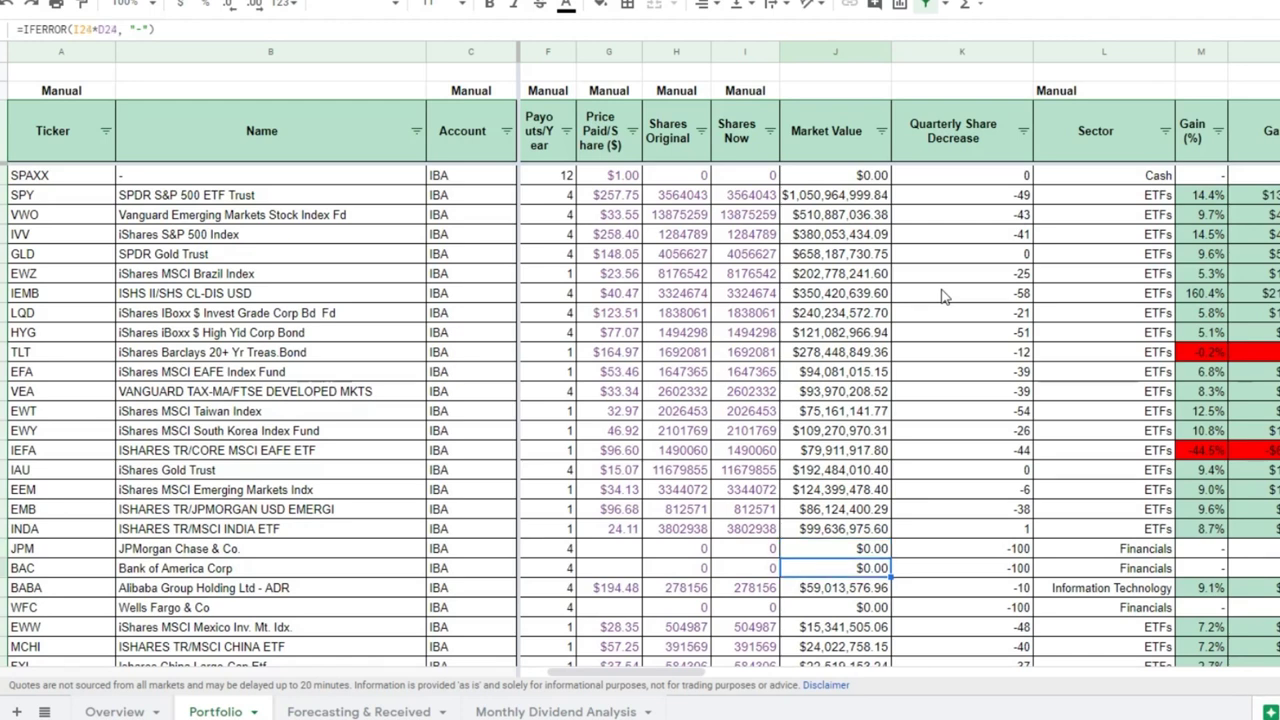
pyautogui.press('Down')
pyautogui.press('Down')
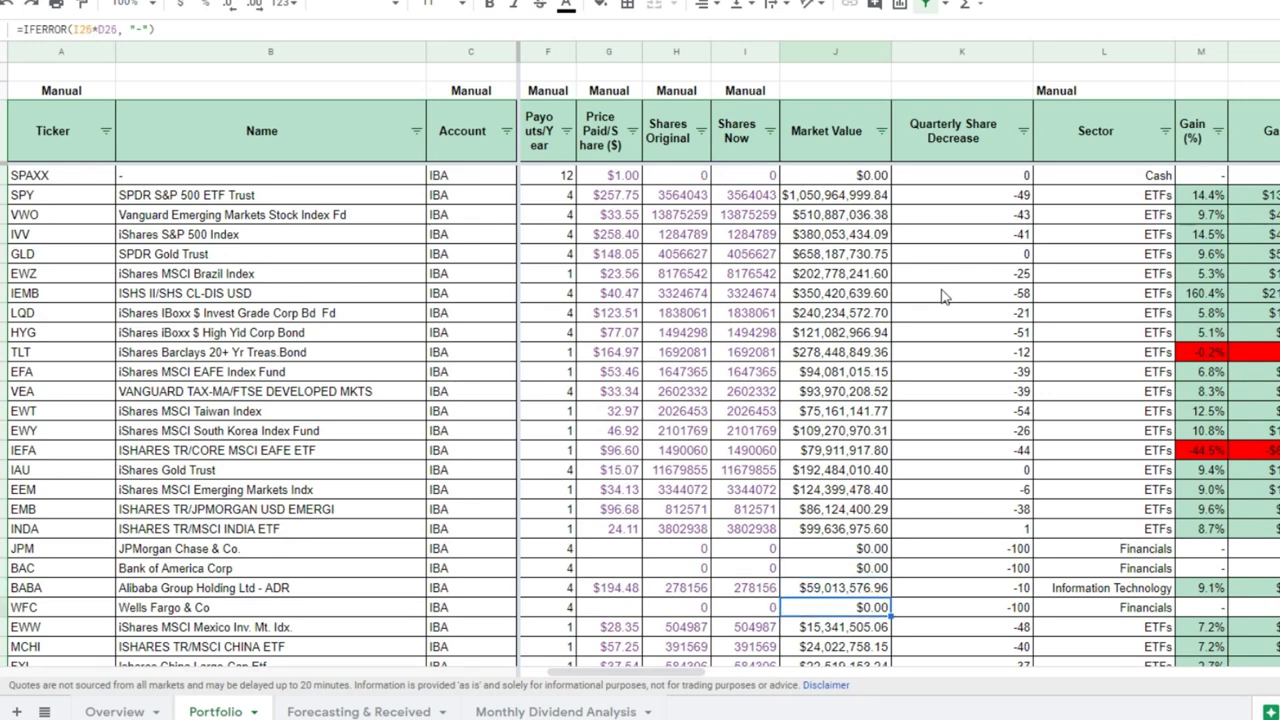
pyautogui.press('Right')
pyautogui.press('Up')
pyautogui.press('Up')
pyautogui.press('Up')
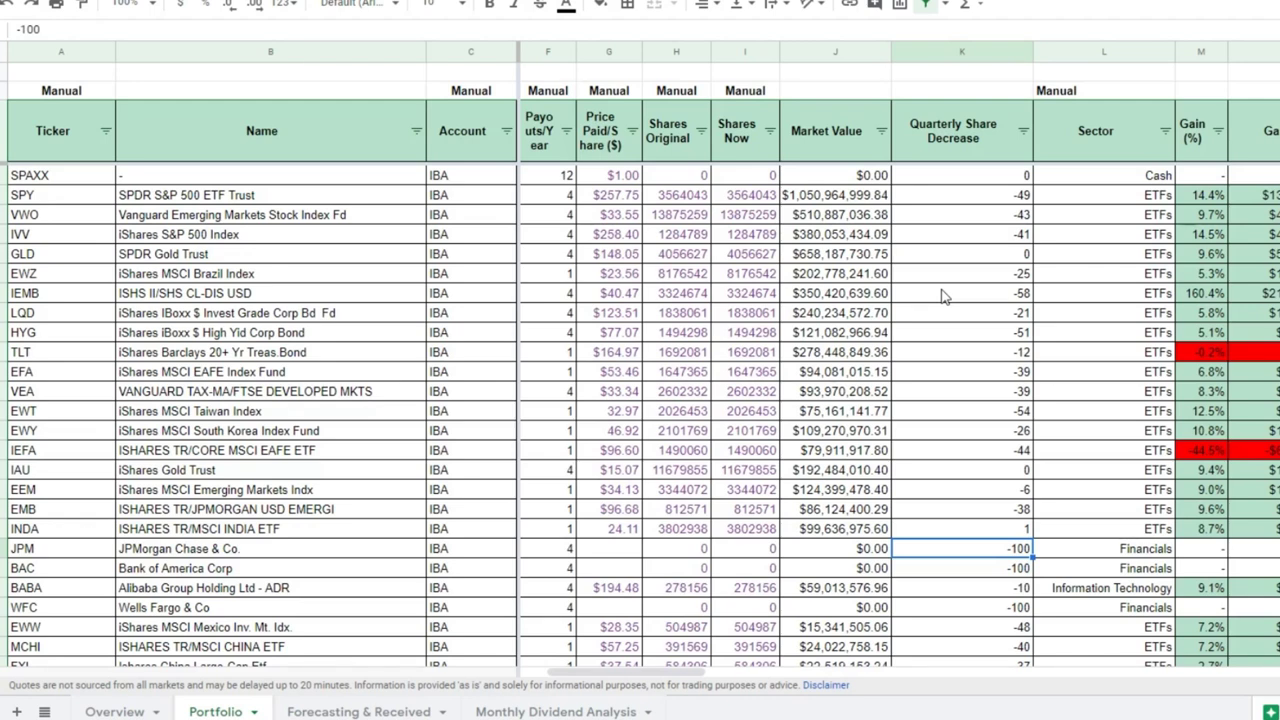
# Step: Review the market values and quarterly share decreases of the EWW, MCHI and FXI funds
pyautogui.press('Left')
pyautogui.press('Down')
pyautogui.press('Down')
pyautogui.press('Down')
pyautogui.press('Down')
pyautogui.press('Down')
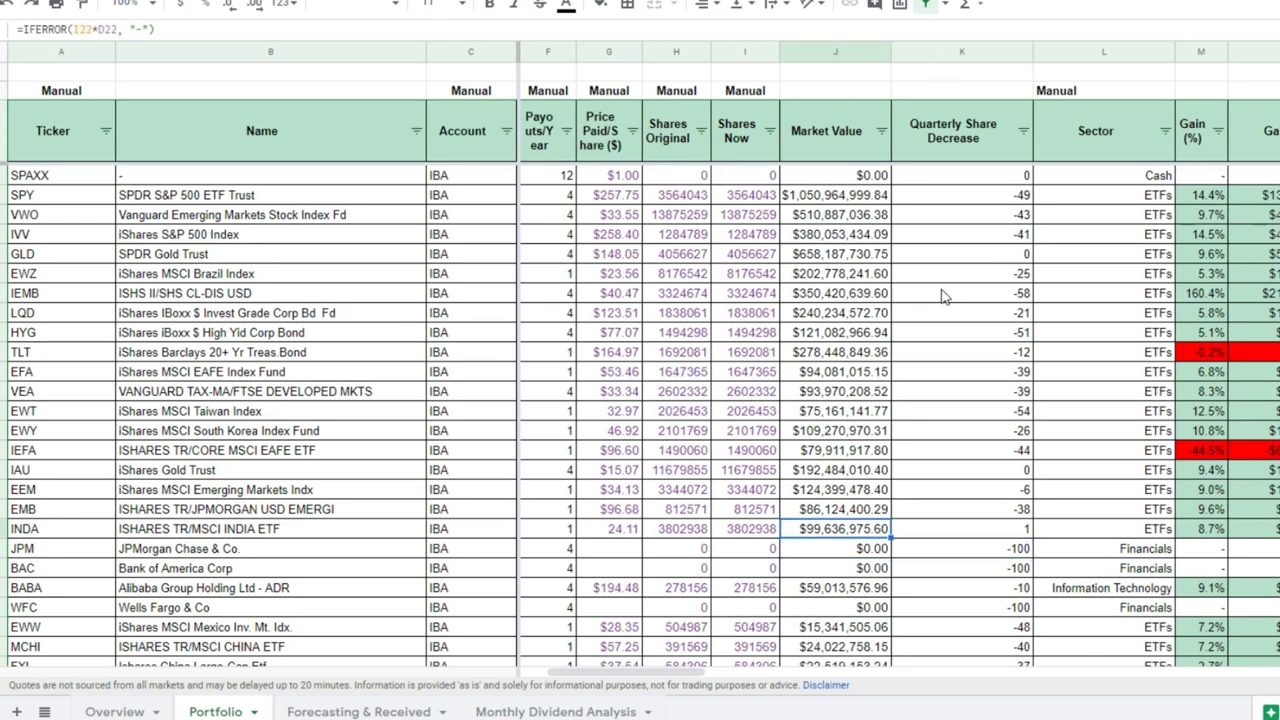
pyautogui.press('Down')
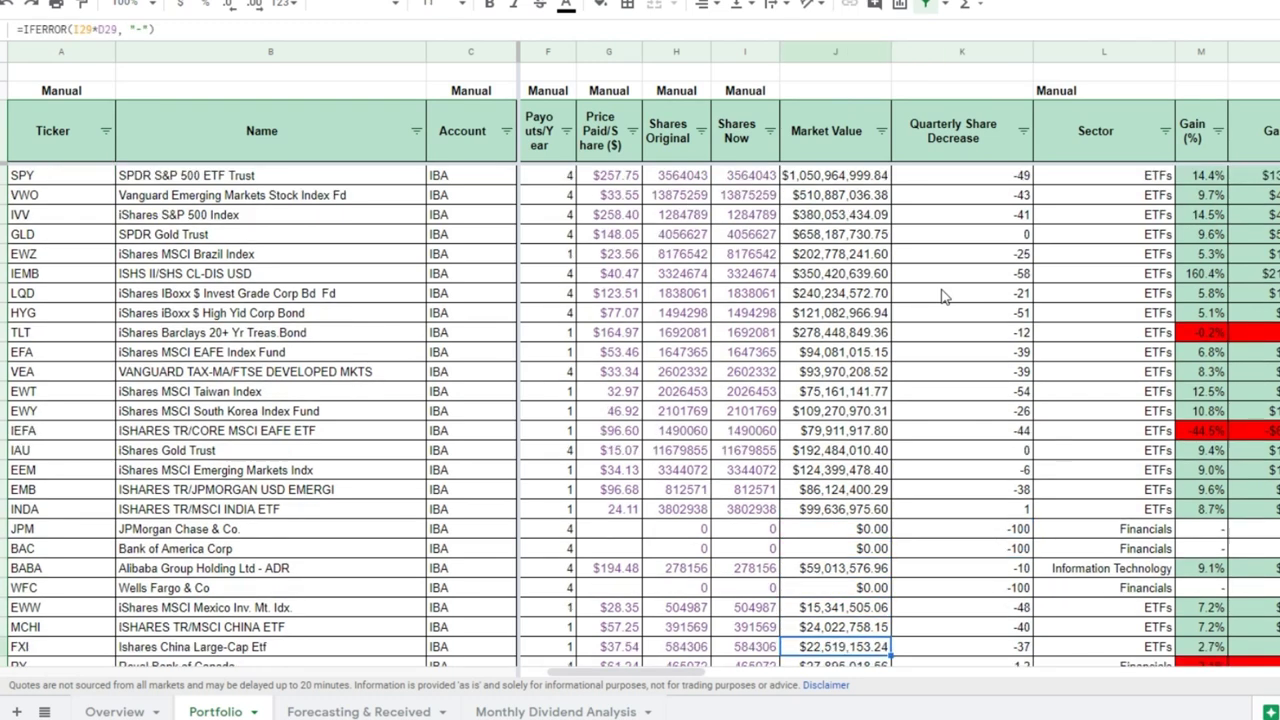
pyautogui.press('Up')
pyautogui.press('Up')
pyautogui.press('Up')
pyautogui.press('Down')
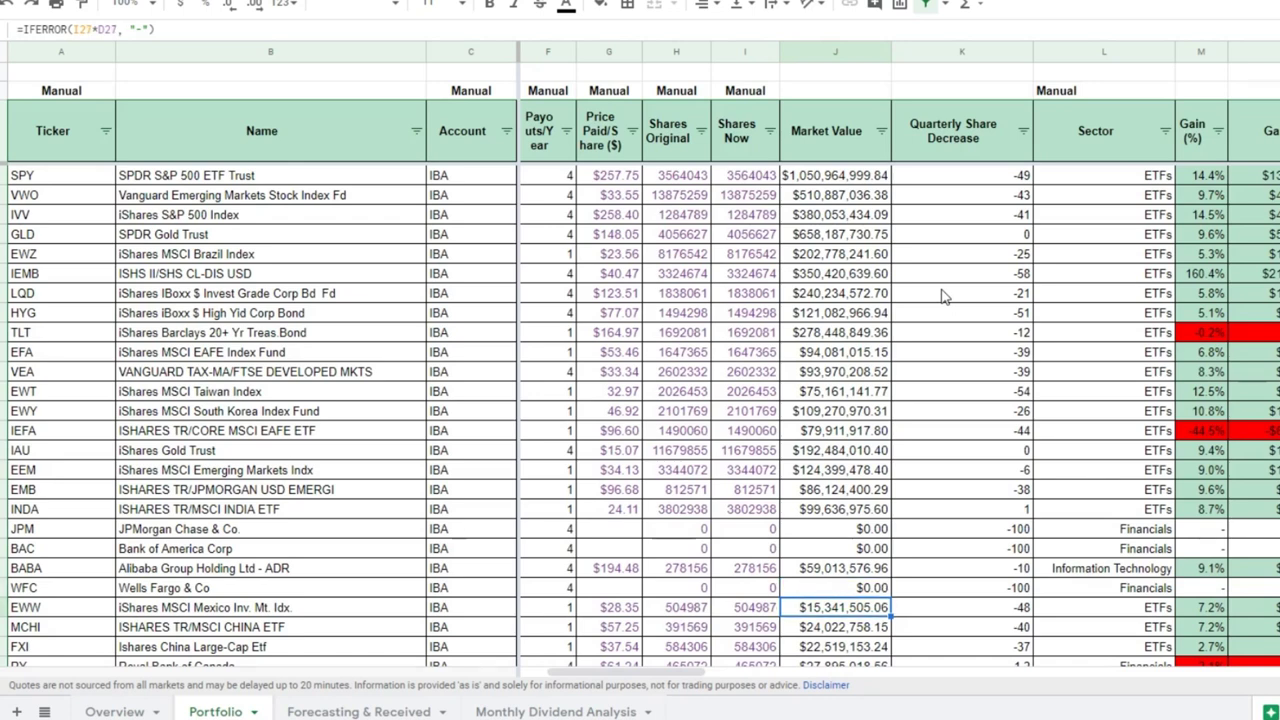
pyautogui.press('Right')
pyautogui.press('Left')
pyautogui.press('Down')
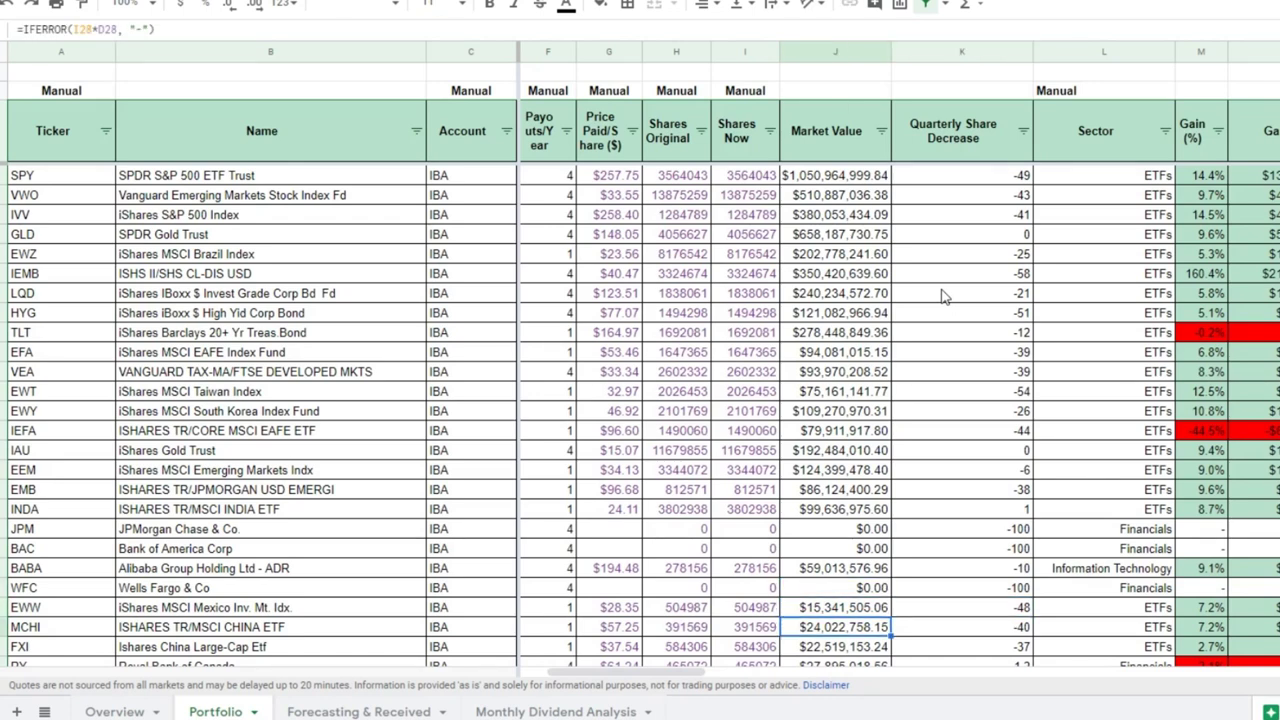
pyautogui.press('Down')
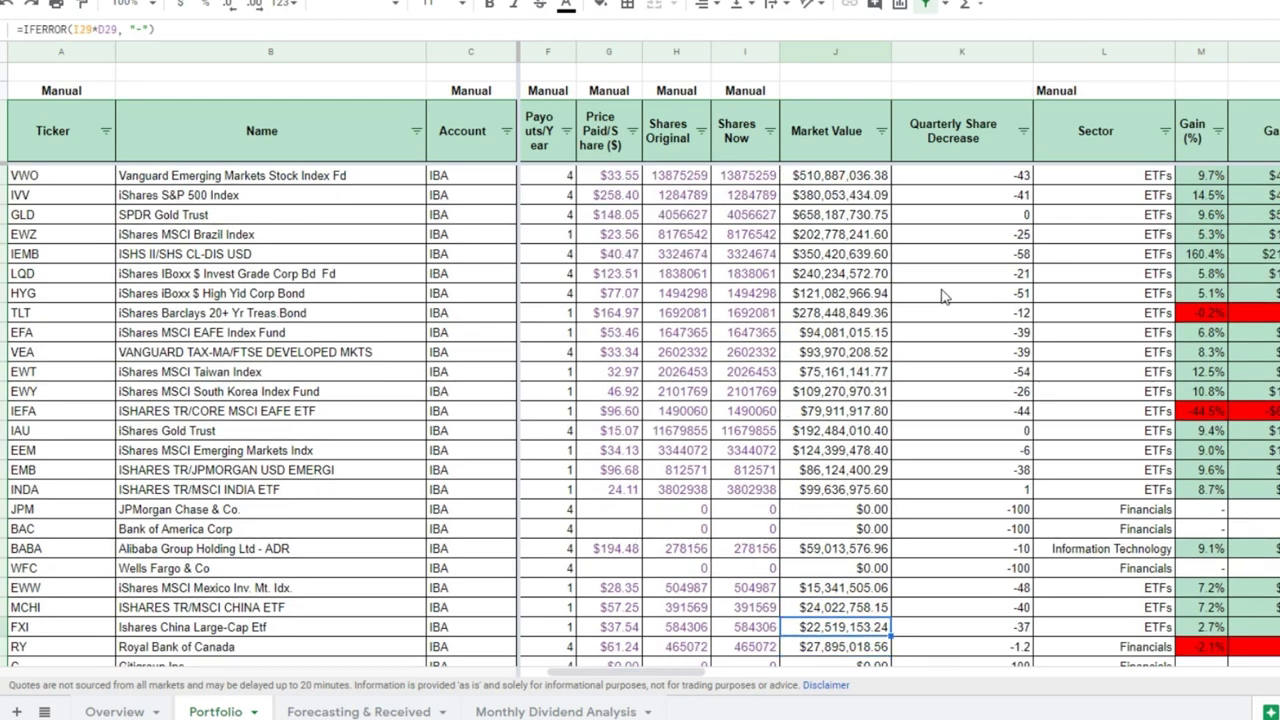
# Step: Review the market values from Royal Bank of Canada through Citigroup, TIP, TD and Bank of Nova Scotia to Canadian National Railway
pyautogui.press('Down')
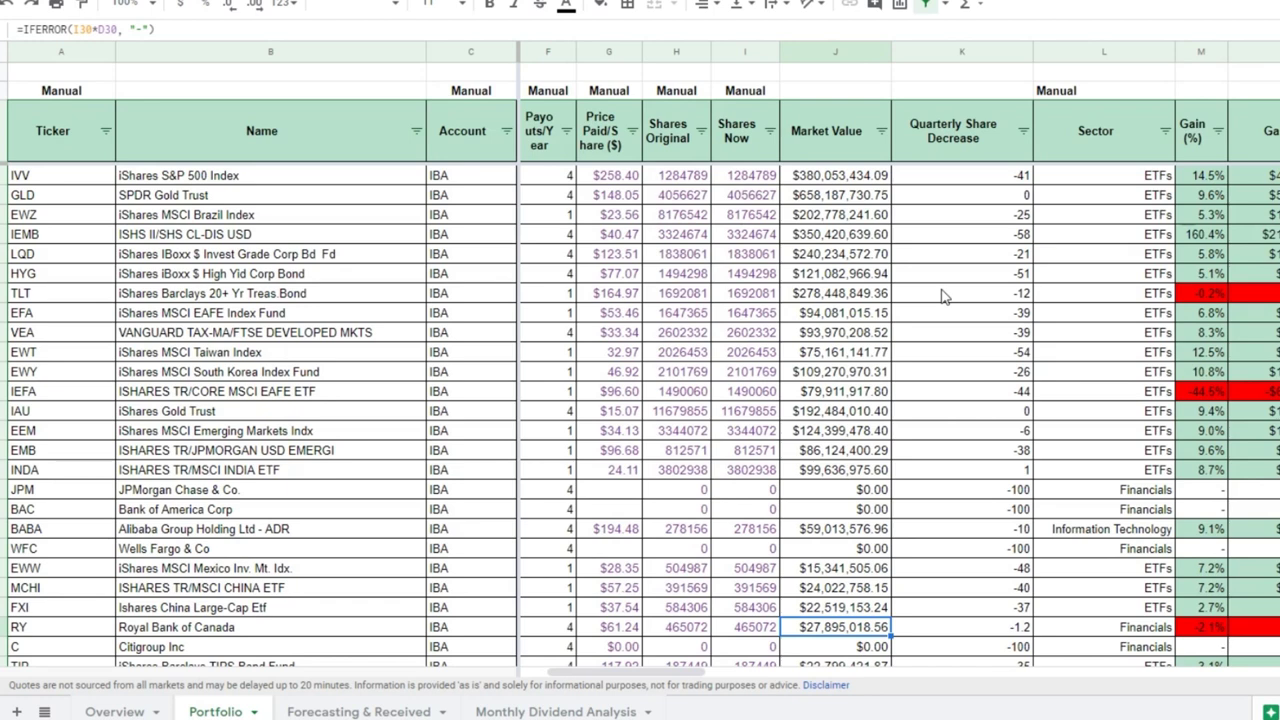
pyautogui.press('Down')
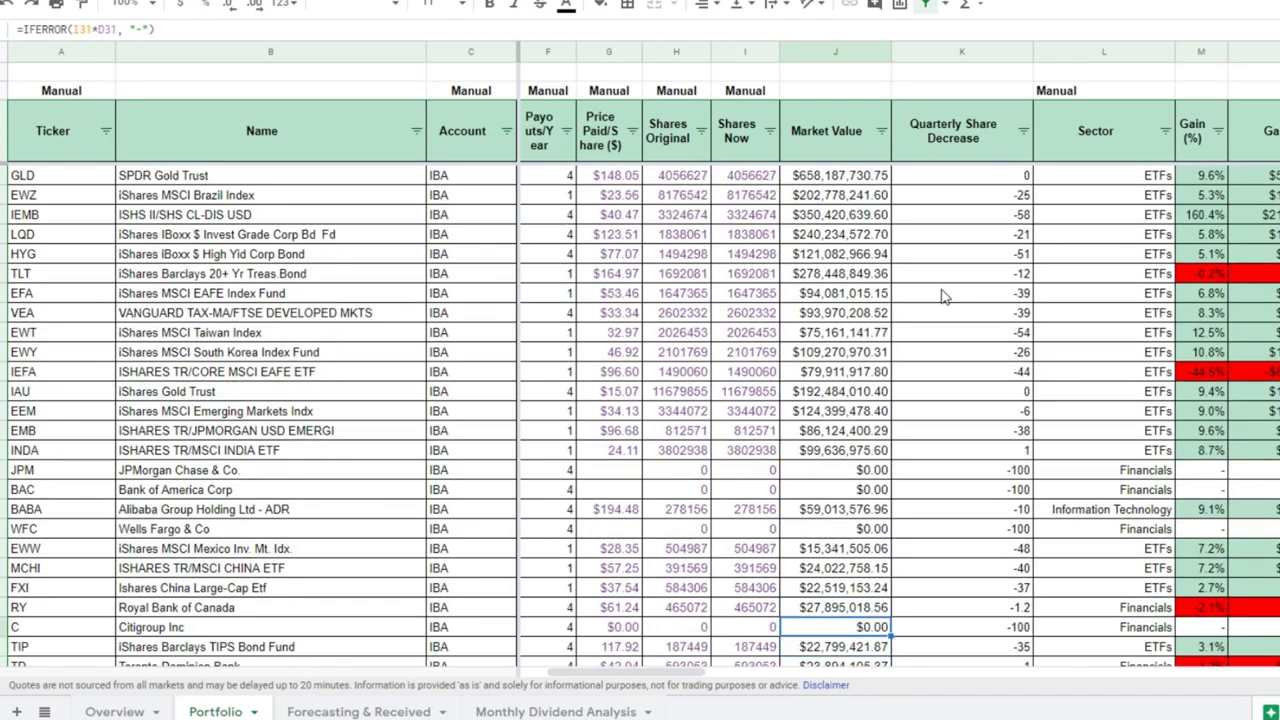
pyautogui.press('Down')
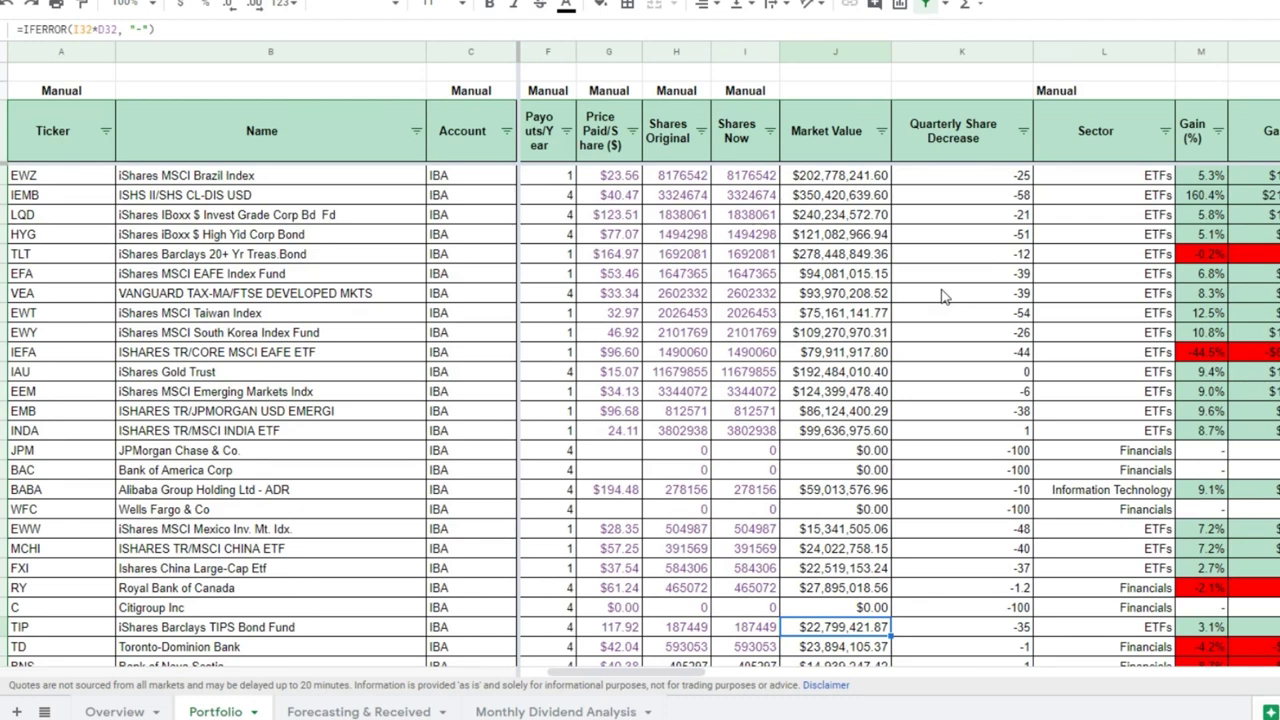
pyautogui.press('Down')
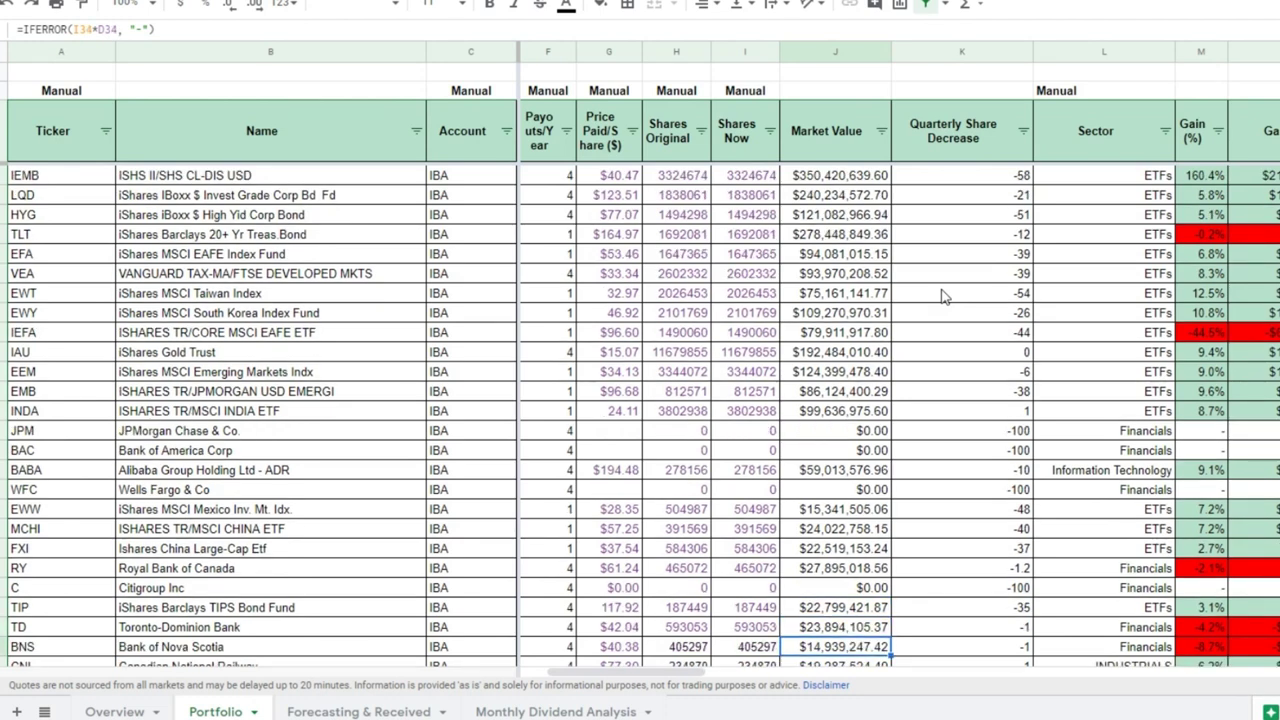
pyautogui.scroll(-1, 943, 296)
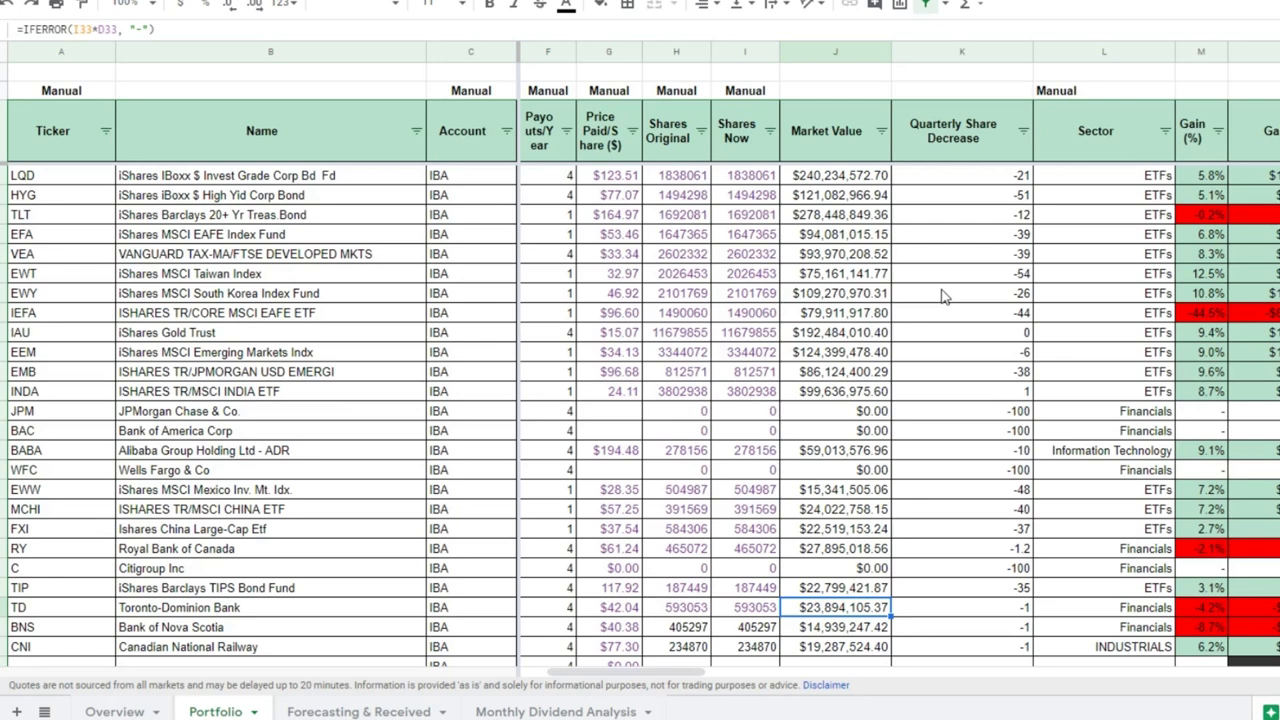
pyautogui.press('Down')
pyautogui.press('Down')
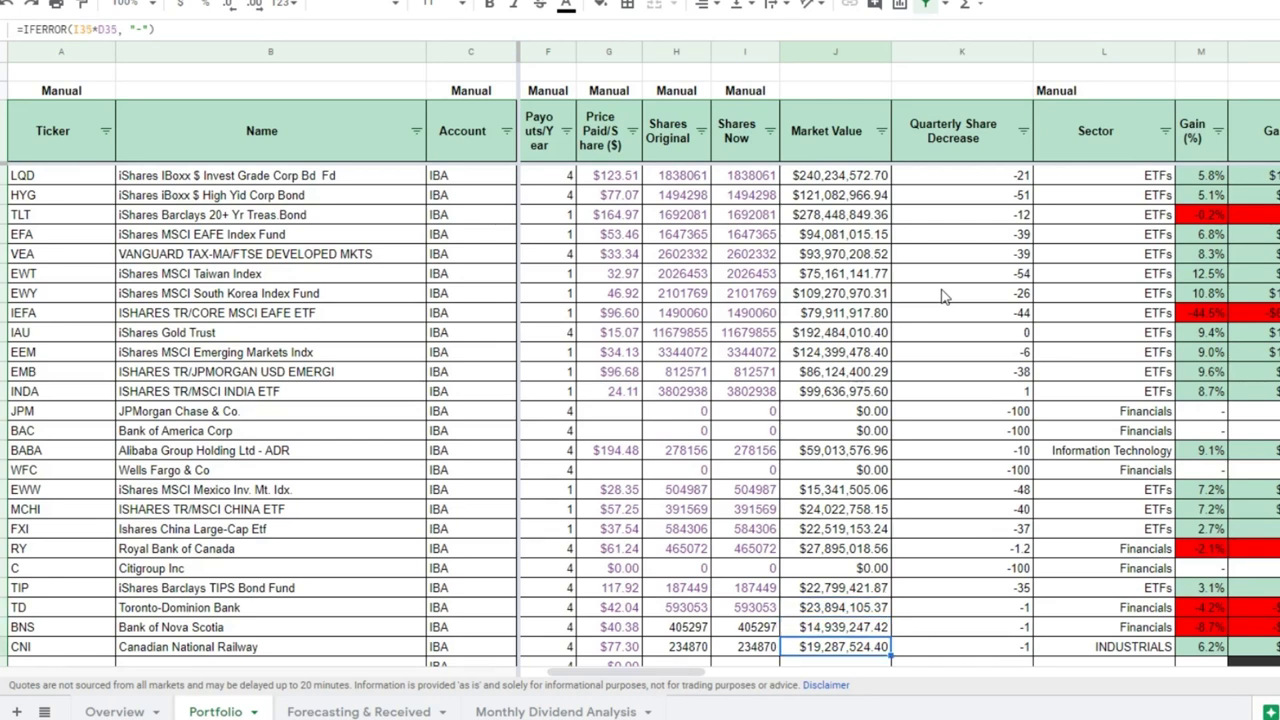
pyautogui.press('Up')
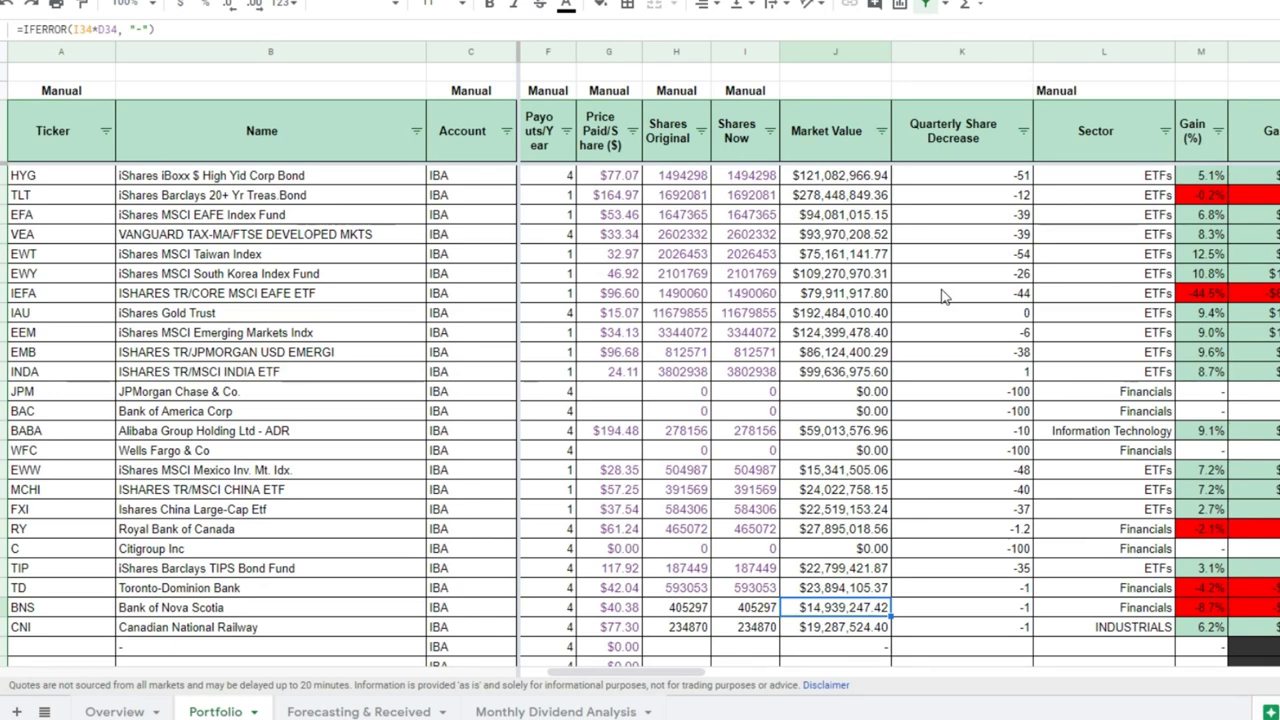
pyautogui.press('Down')
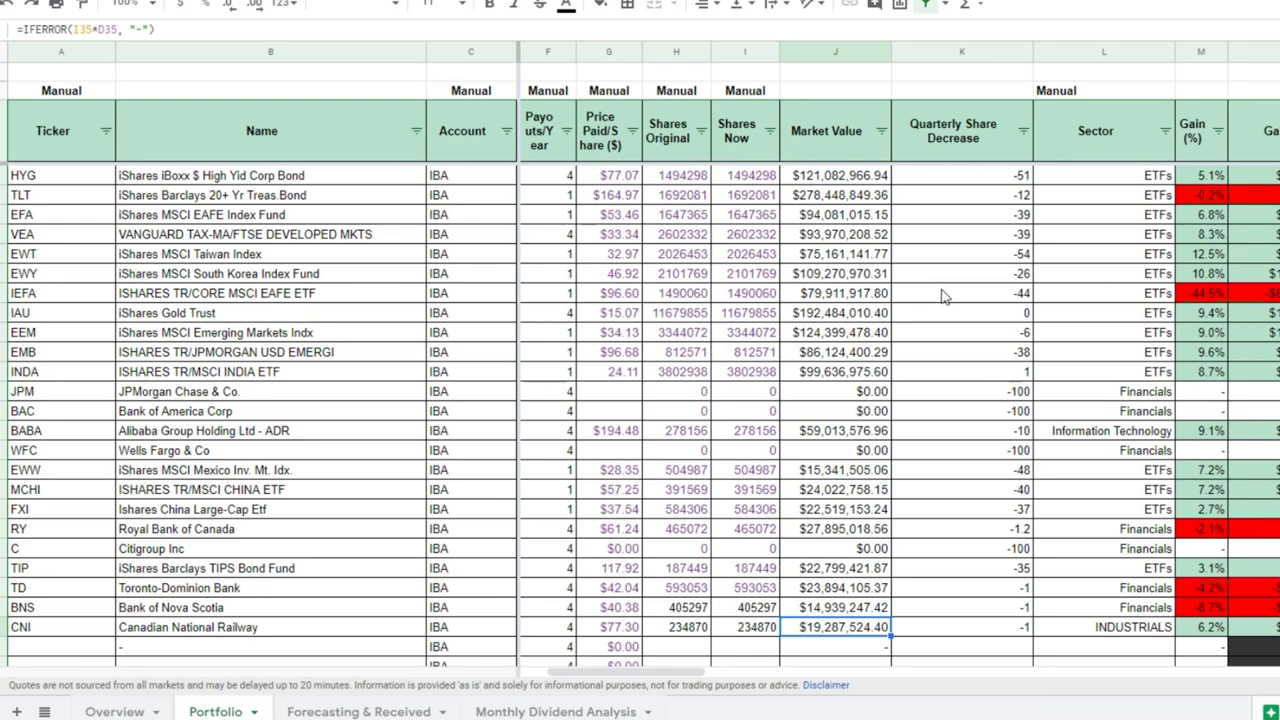
# Step: Look back over the market values in the lower holdings, ending on Bank of Nova Scotia
pyautogui.press('Up')
pyautogui.press('Up')
pyautogui.press('Up')
pyautogui.press('Up')
pyautogui.press('Up')
pyautogui.press('Up')
pyautogui.press('Up')
pyautogui.press('Up')
pyautogui.press('Up')
pyautogui.press('Up')
pyautogui.press('Down')
pyautogui.press('Down')
pyautogui.press('Down')
pyautogui.press('Down')
pyautogui.press('Down')
pyautogui.press('Down')
pyautogui.press('Down')
pyautogui.press('Down')
pyautogui.press('Down')
pyautogui.press('Down')
pyautogui.press('Down')
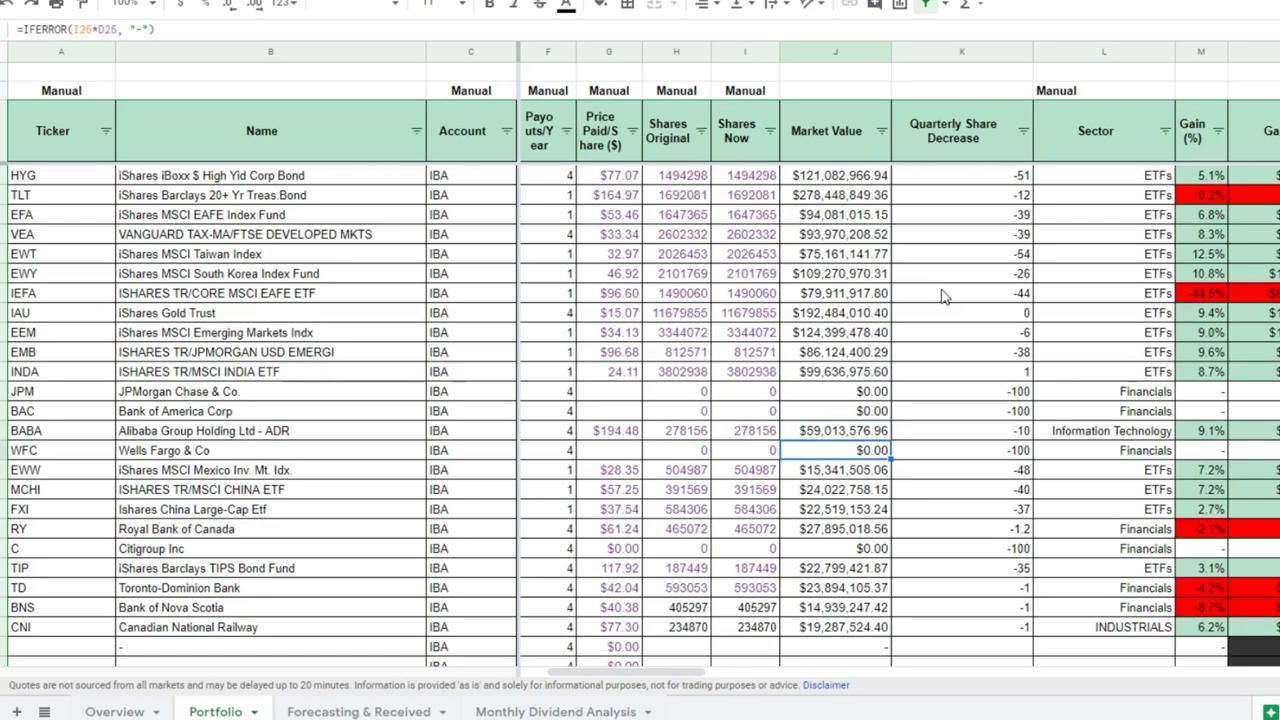
pyautogui.press('Up')
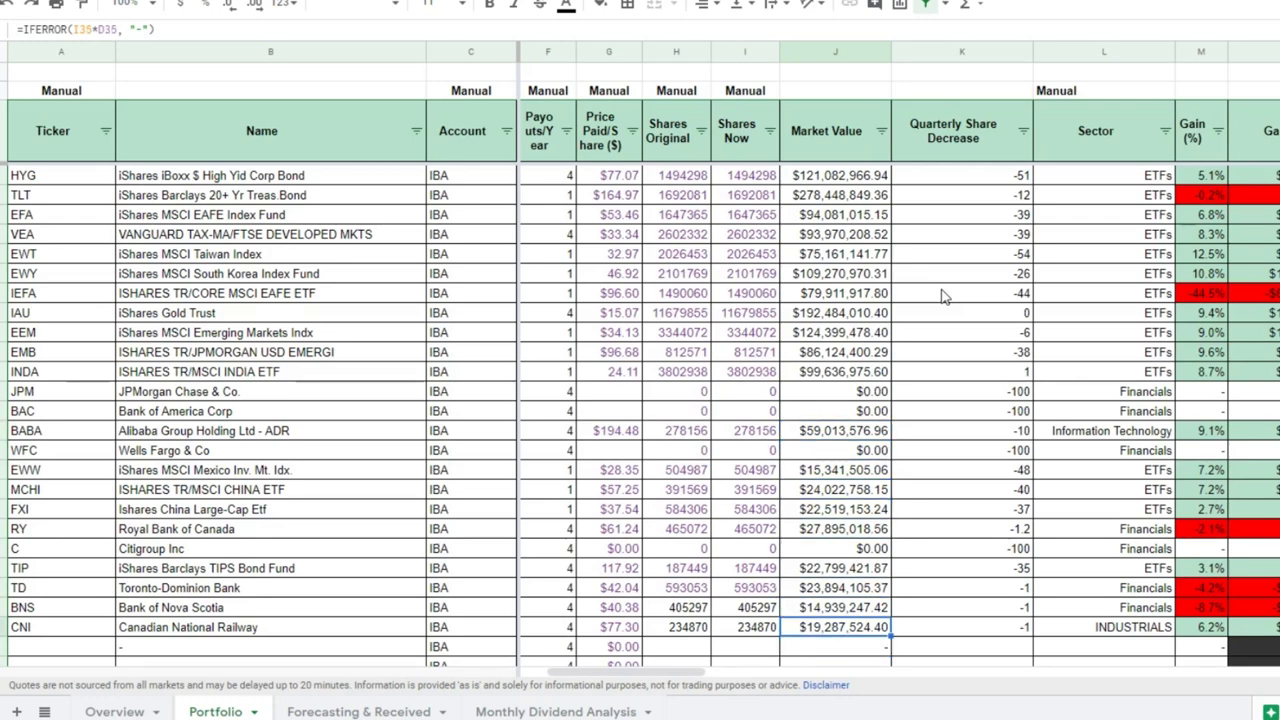
pyautogui.press('Up')
pyautogui.press('Up')
pyautogui.press('Down')
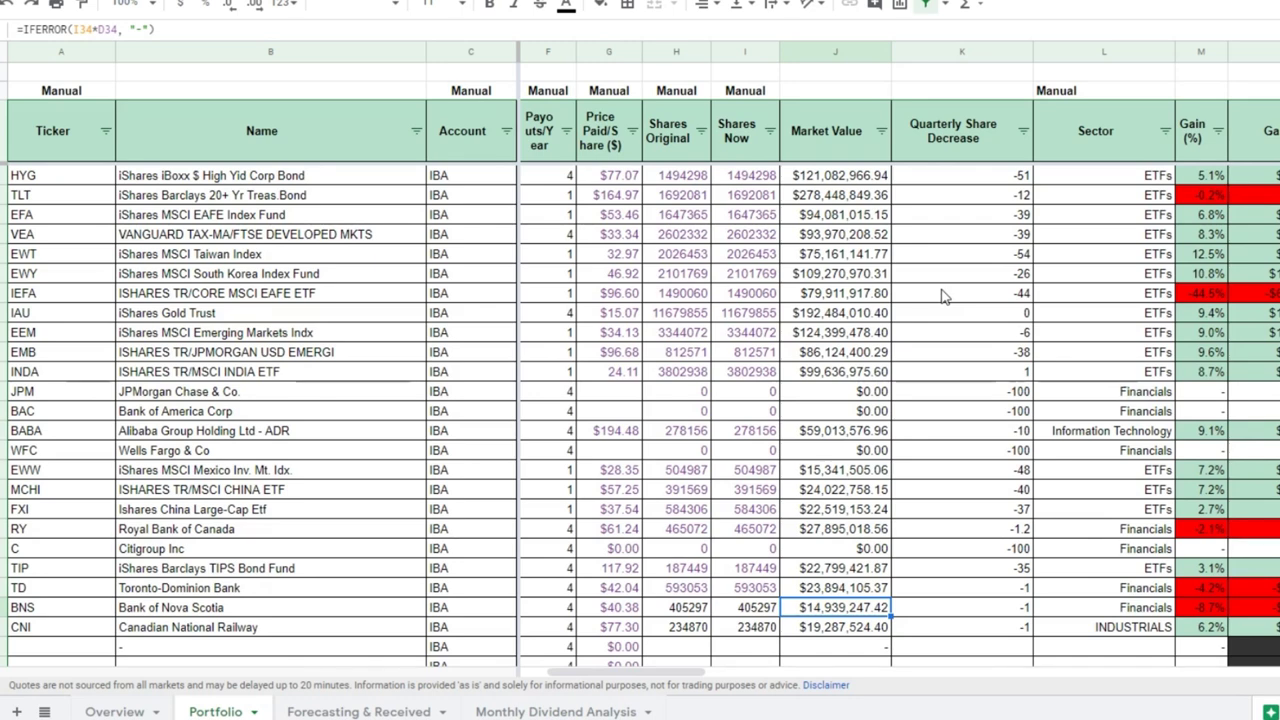
# Step: Examine the gain and buy/hold/sell columns from Bank of Nova Scotia's row up to the "Buy <" threshold
pyautogui.press('Right')
pyautogui.press('Right')
pyautogui.press('Right')
pyautogui.press('Right')
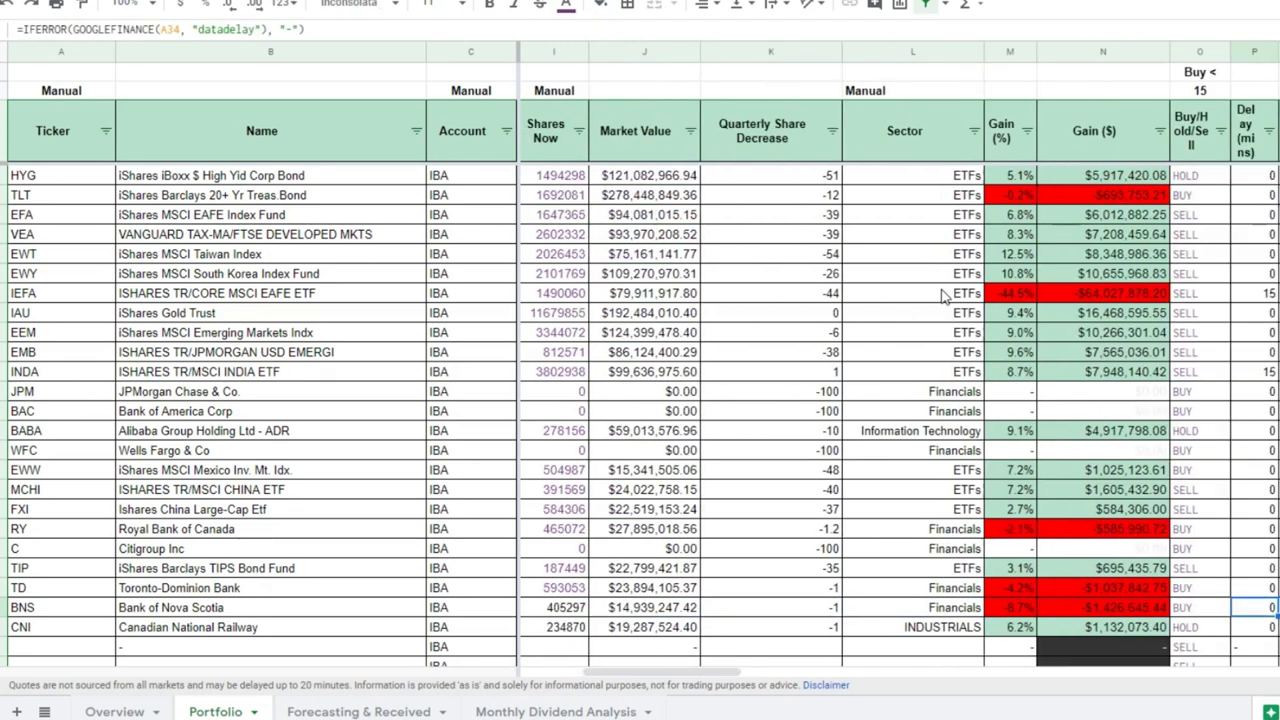
pyautogui.press('Right')
pyautogui.press('Up')
pyautogui.press('Up')
pyautogui.press('Up')
pyautogui.press('Up')
pyautogui.press('Up')
pyautogui.press('Up')
pyautogui.press('Up')
pyautogui.press('Up')
pyautogui.press('Up')
pyautogui.press('Up')
pyautogui.press('Up')
pyautogui.press('Up')
pyautogui.press('Up')
pyautogui.press('Up')
pyautogui.press('Up')
pyautogui.press('Up')
pyautogui.press('Up')
pyautogui.press('Up')
pyautogui.press('Up')
pyautogui.press('Up')
pyautogui.press('Up')
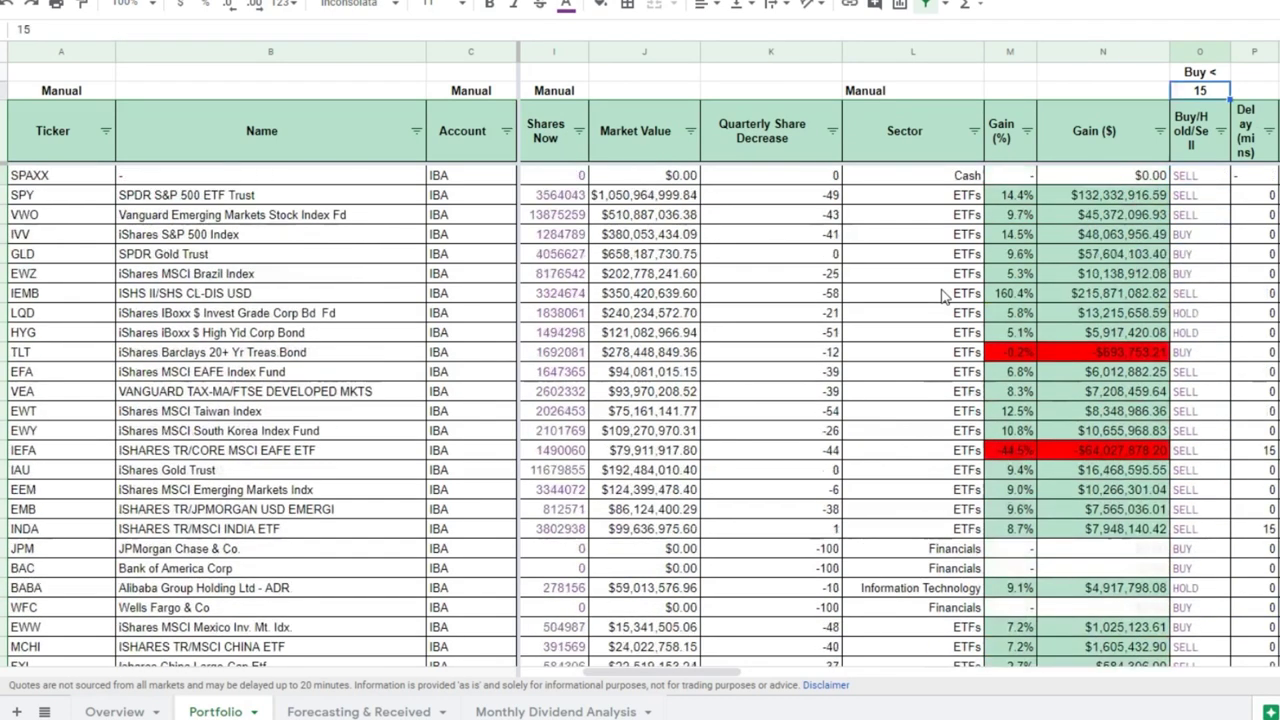
# Step: Examine SPY's quarterly share decrease, price paid per share and current price
pyautogui.press('Left')
pyautogui.press('Down')
pyautogui.press('Down')
pyautogui.press('Down')
pyautogui.press('Down')
pyautogui.press('Left')
pyautogui.press('Left')
pyautogui.press('Left')
pyautogui.press('Left')
pyautogui.press('Left')
pyautogui.press('Left')
pyautogui.press('Left')
pyautogui.press('Left')
pyautogui.press('Left')
pyautogui.press('Left')
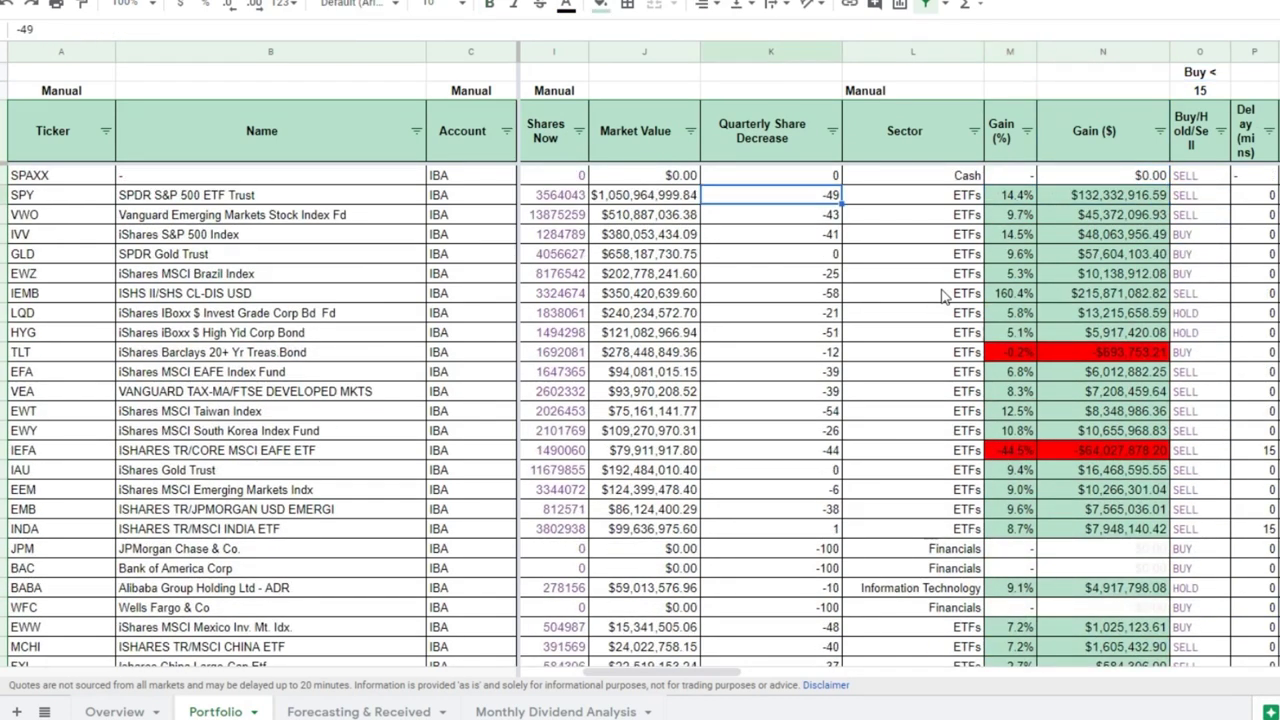
pyautogui.press('Right')
pyautogui.press('Right')
pyautogui.press('Right')
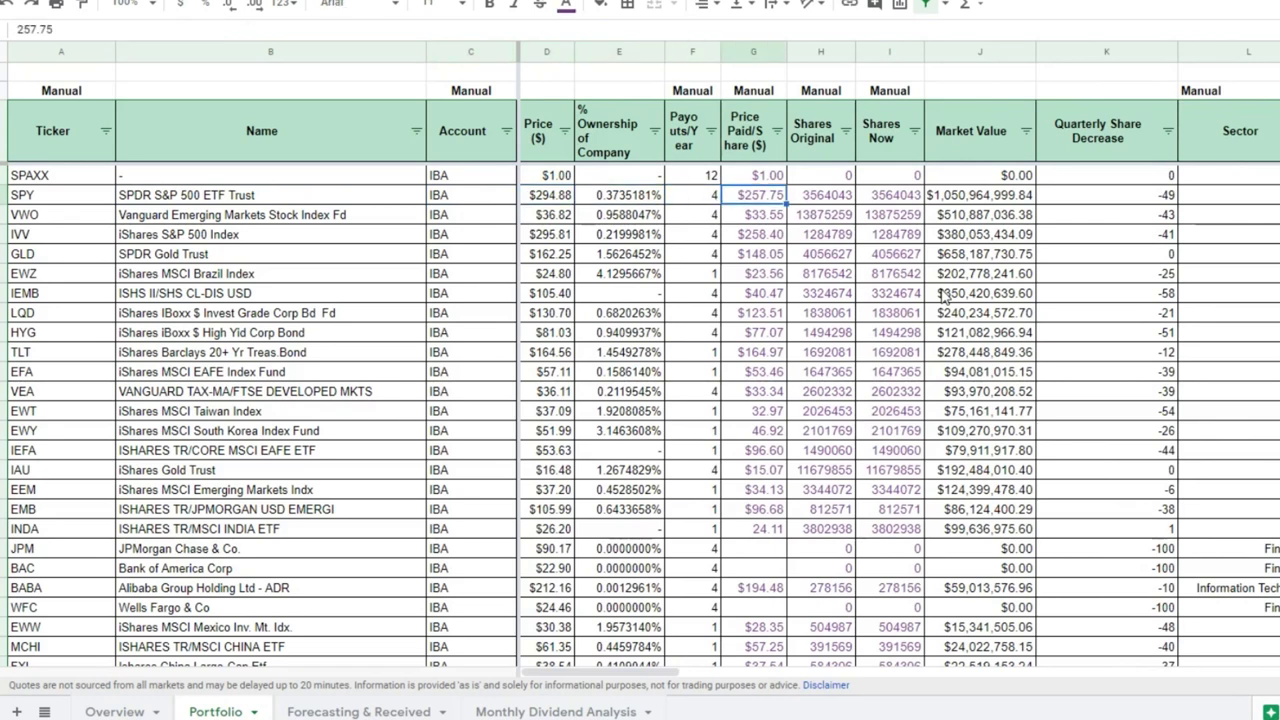
pyautogui.press('Left')
pyautogui.press('Left')
pyautogui.press('Left')
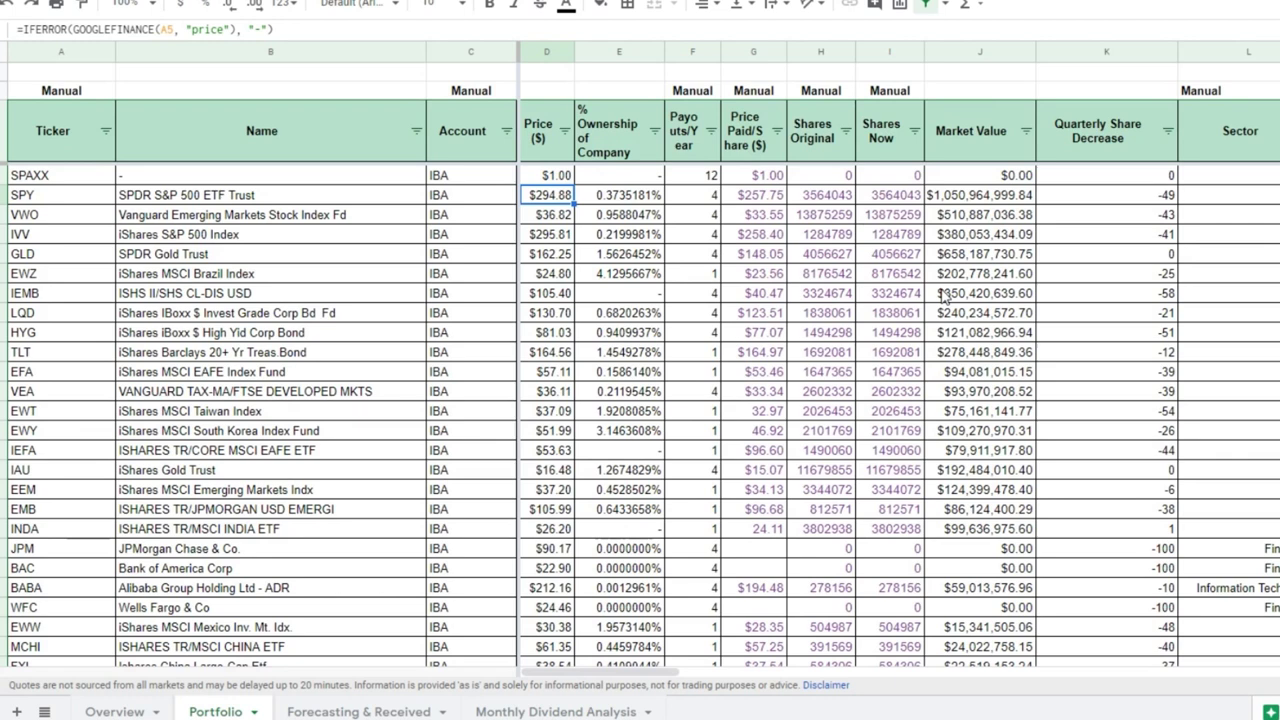
# Step: Compare SPY's quarterly share decrease with its dollar gain
pyautogui.press('Right')
pyautogui.press('Right')
pyautogui.press('Right')
pyautogui.press('Right')
pyautogui.press('Right')
pyautogui.press('Right')
pyautogui.press('Right')
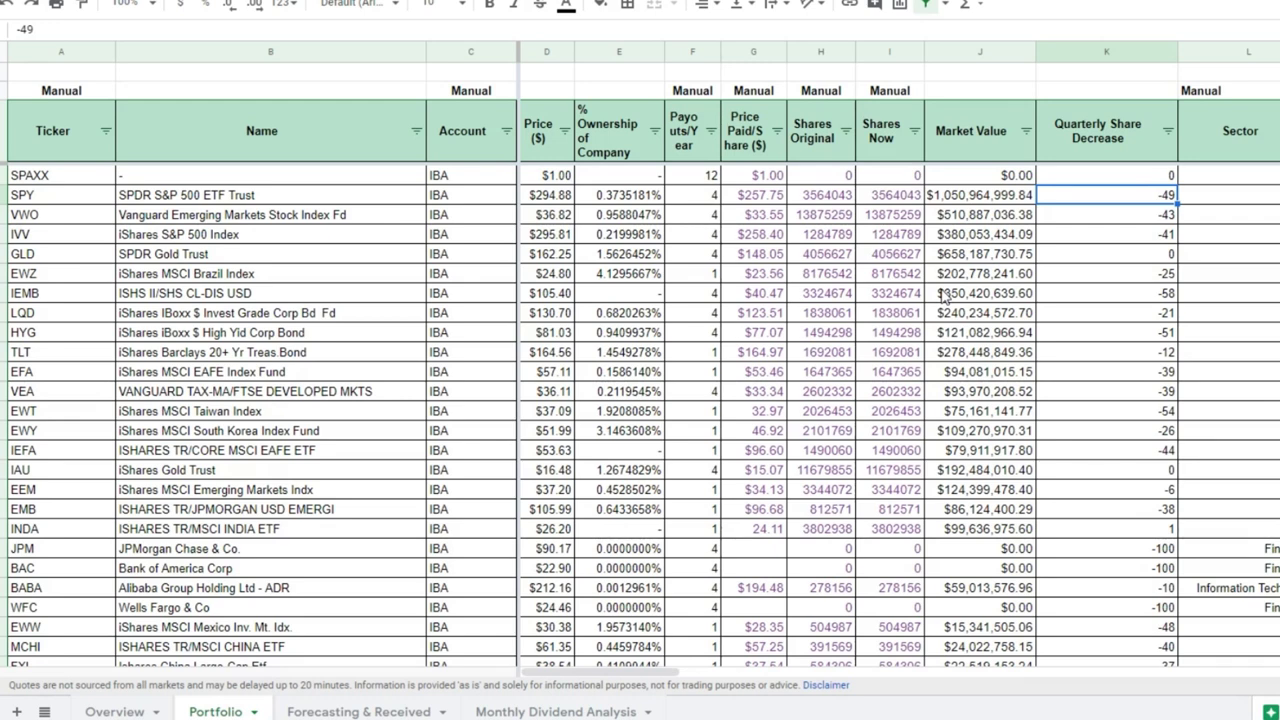
pyautogui.press('Right')
pyautogui.press('Right')
pyautogui.press('Right')
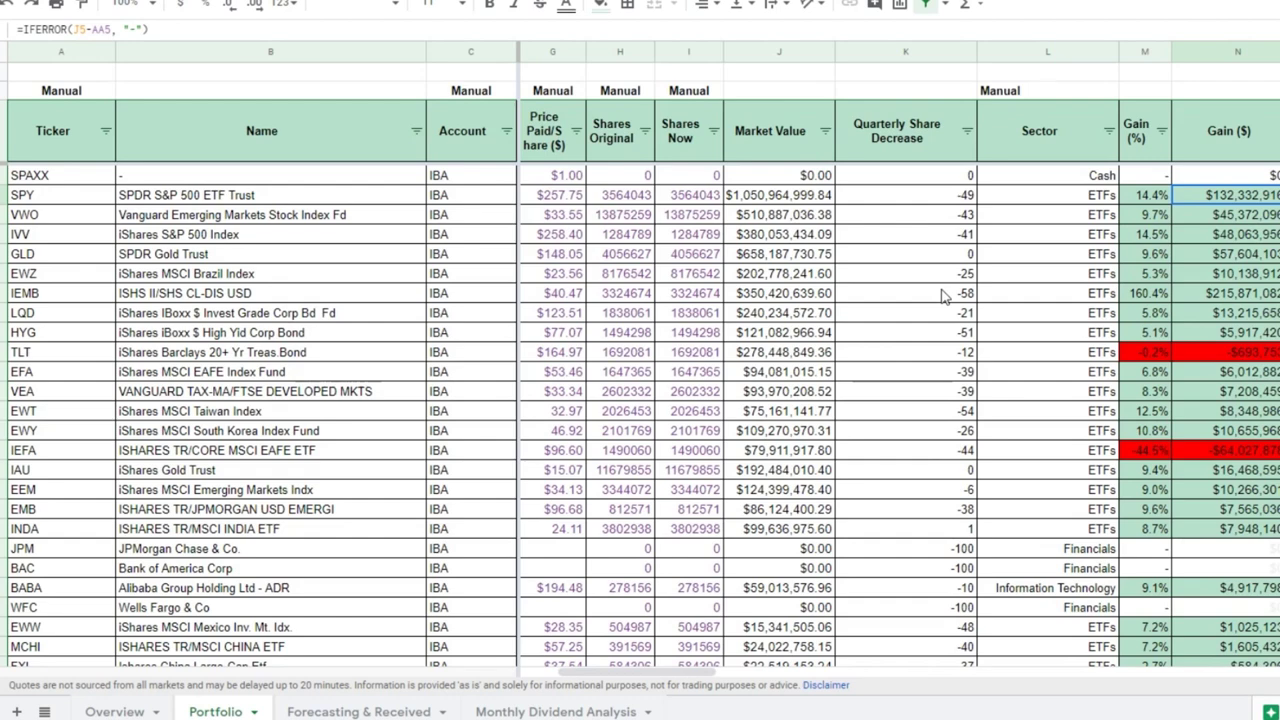
# Step: Select the Gain ($) values from SPY down past Canadian National Railway to check their sum
pyautogui.hotkey('ctrl', 'shift', 'Down')
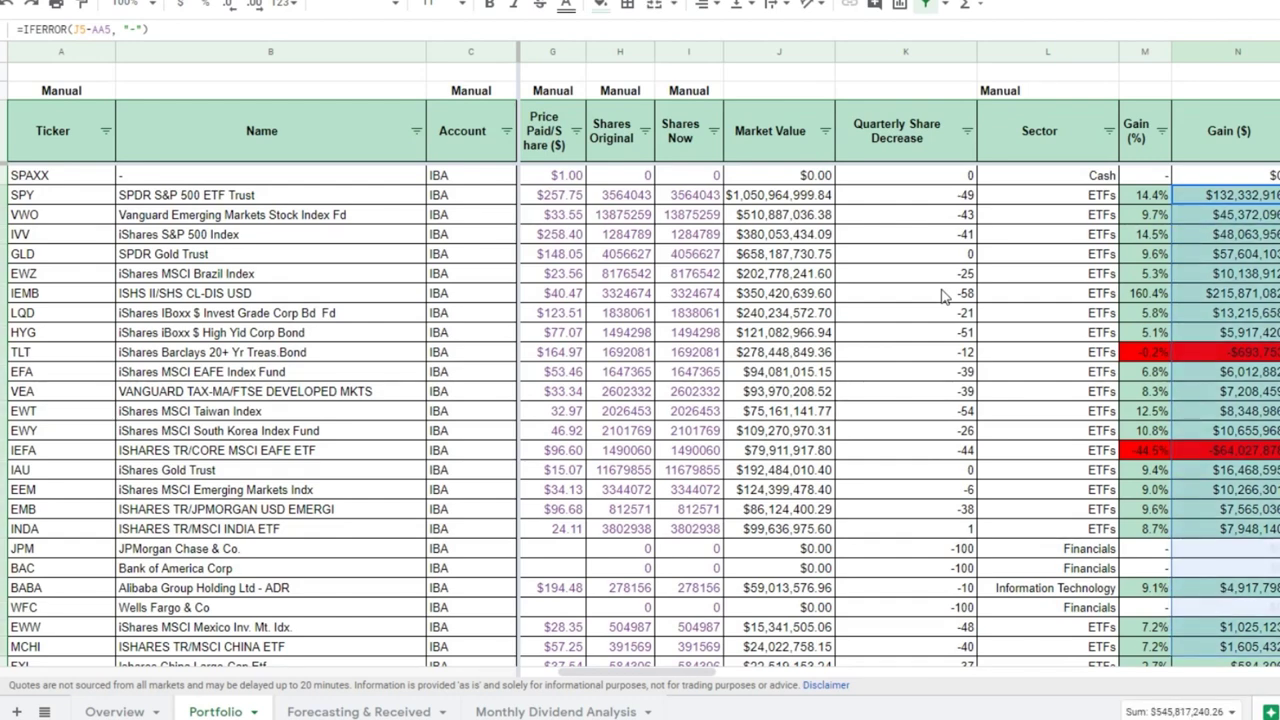
pyautogui.hotkey('shift', 'Down')
pyautogui.hotkey('shift', 'Down')
pyautogui.hotkey('shift', 'Down')
pyautogui.hotkey('shift', 'Down')
pyautogui.hotkey('shift', 'Down')
pyautogui.hotkey('shift', 'Down')
pyautogui.hotkey('shift', 'Down')
pyautogui.hotkey('shift', 'Down')
pyautogui.hotkey('shift', 'Down')
pyautogui.hotkey('shift', 'Down')
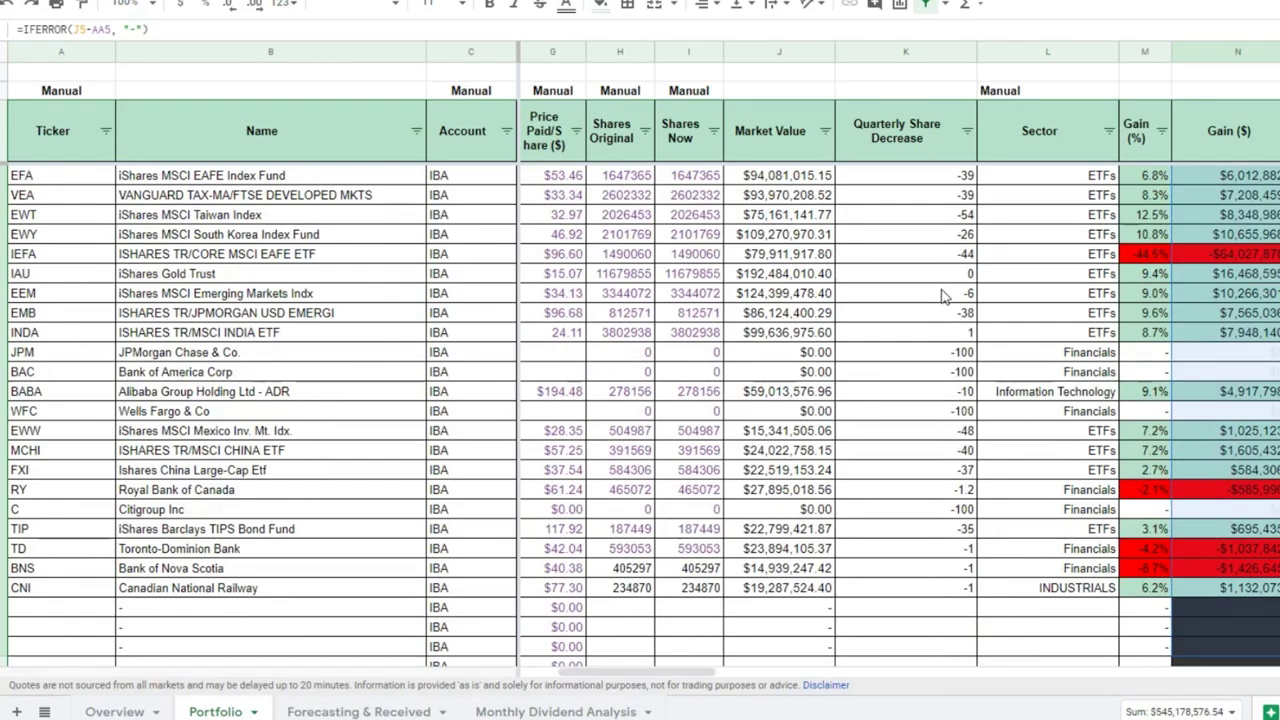
# Step: Go to the totals row at the end of the holdings and examine the overall dollar gain
pyautogui.hotkey('ctrl', 'Down')
pyautogui.hotkey('shift', 'Down')
pyautogui.hotkey('shift', 'Down')
pyautogui.hotkey('shift', 'Down')
pyautogui.hotkey('shift', 'Down')
pyautogui.hotkey('shift', 'Down')
pyautogui.hotkey('shift', 'Down')
pyautogui.hotkey('shift', 'Down')
pyautogui.hotkey('shift', 'Down')
pyautogui.hotkey('shift', 'Down')
pyautogui.hotkey('shift', 'Down')
pyautogui.hotkey('shift', 'Down')
pyautogui.hotkey('shift', 'Down')
pyautogui.hotkey('shift', 'Down')
pyautogui.hotkey('shift', 'Down')
pyautogui.hotkey('shift', 'Down')
pyautogui.hotkey('shift', 'Down')
pyautogui.hotkey('shift', 'Down')
pyautogui.hotkey('shift', 'Down')
pyautogui.hotkey('shift', 'Down')
pyautogui.hotkey('shift', 'Down')
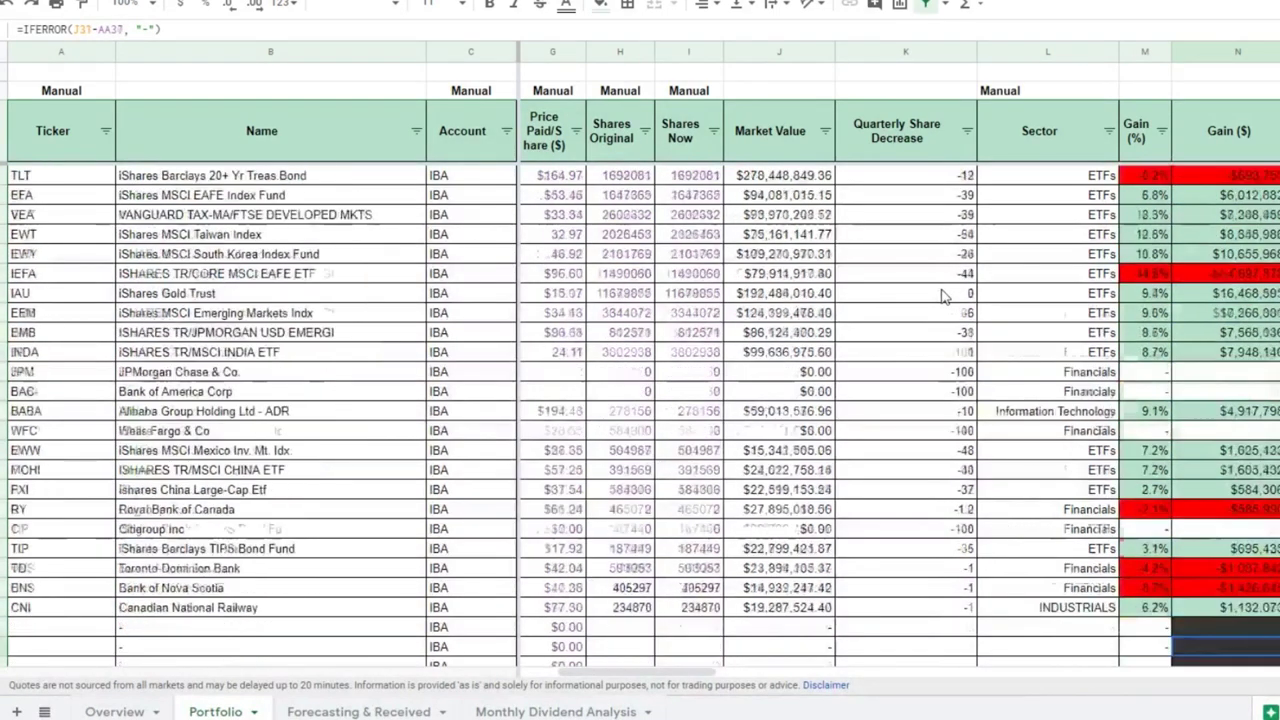
pyautogui.press('Up')
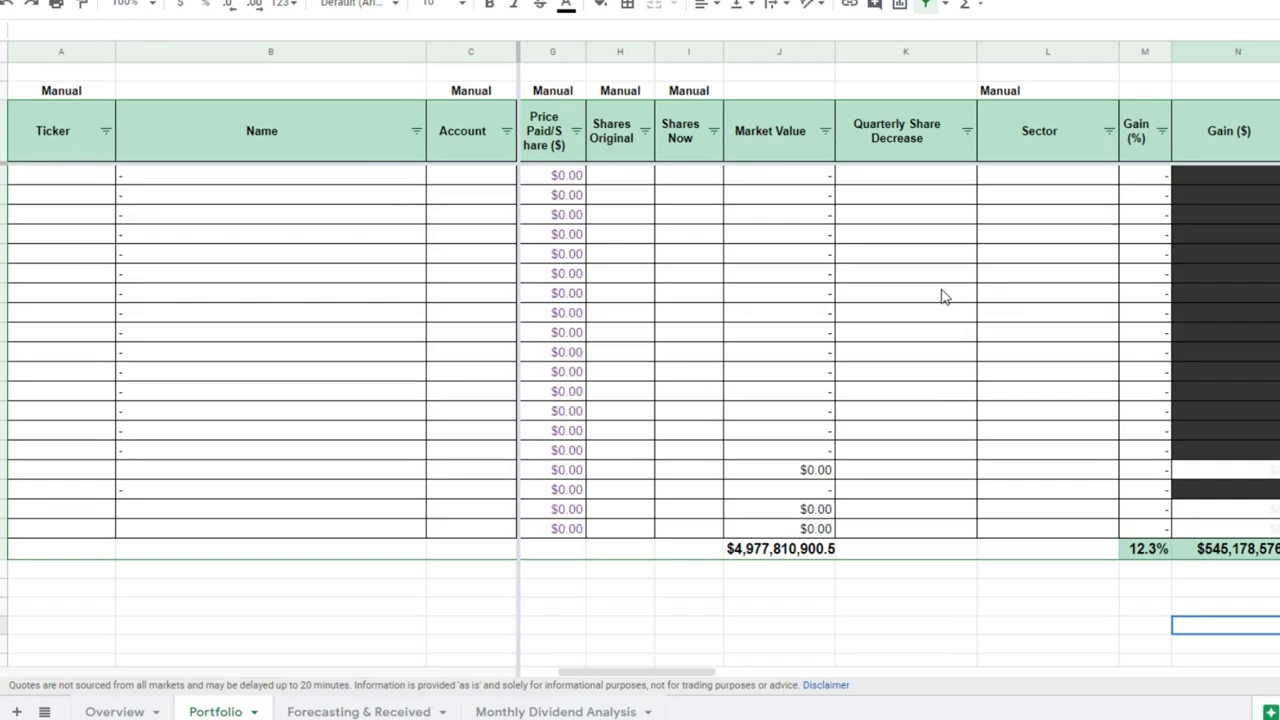
pyautogui.hotkey('ctrl', 'Up')
pyautogui.press('Up')
pyautogui.press('Down')
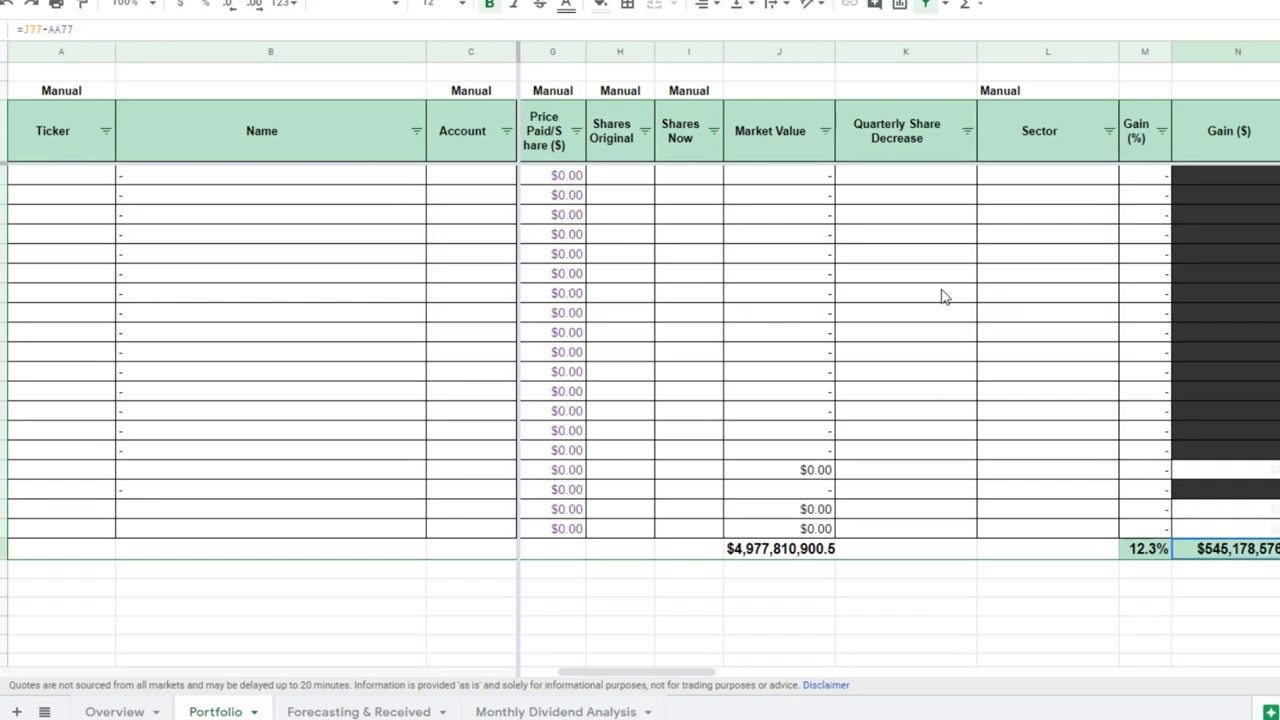
# Step: Return from the totals row to the first holdings at the top of the portfolio
pyautogui.press('Left')
pyautogui.press('Up')
pyautogui.press('Up')
pyautogui.press('Up')
pyautogui.press('Up')
pyautogui.press('Up')
pyautogui.press('Up')
pyautogui.press('Up')
pyautogui.press('Up')
pyautogui.press('Up')
pyautogui.hotkey('ctrl', 'Up')
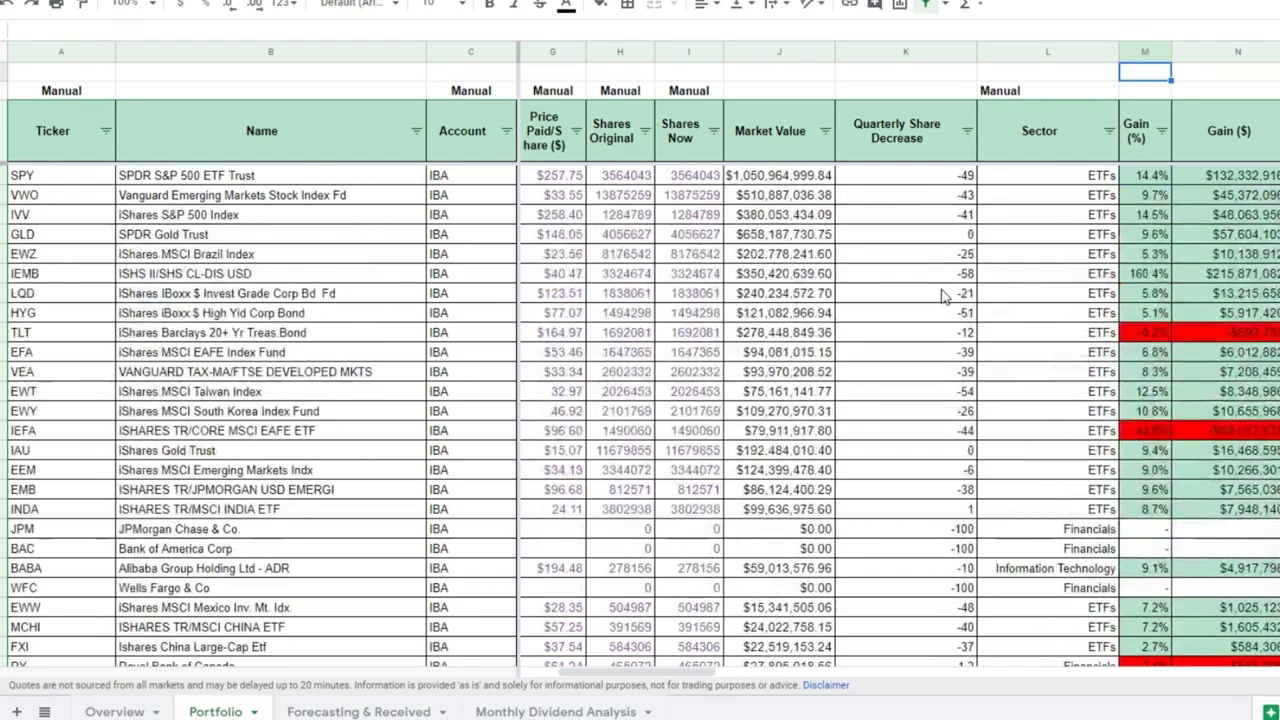
pyautogui.press('Up')
pyautogui.press('Up')
pyautogui.press('Up')
# Step: Examine the holdings' dividend columns, from annual payout and yield to next pay date and expected payment
pyautogui.press('Right')
pyautogui.press('Right')
pyautogui.press('Right')
pyautogui.press('Right')
pyautogui.press('Right')
pyautogui.press('Right')
pyautogui.press('Right')
pyautogui.press('Right')
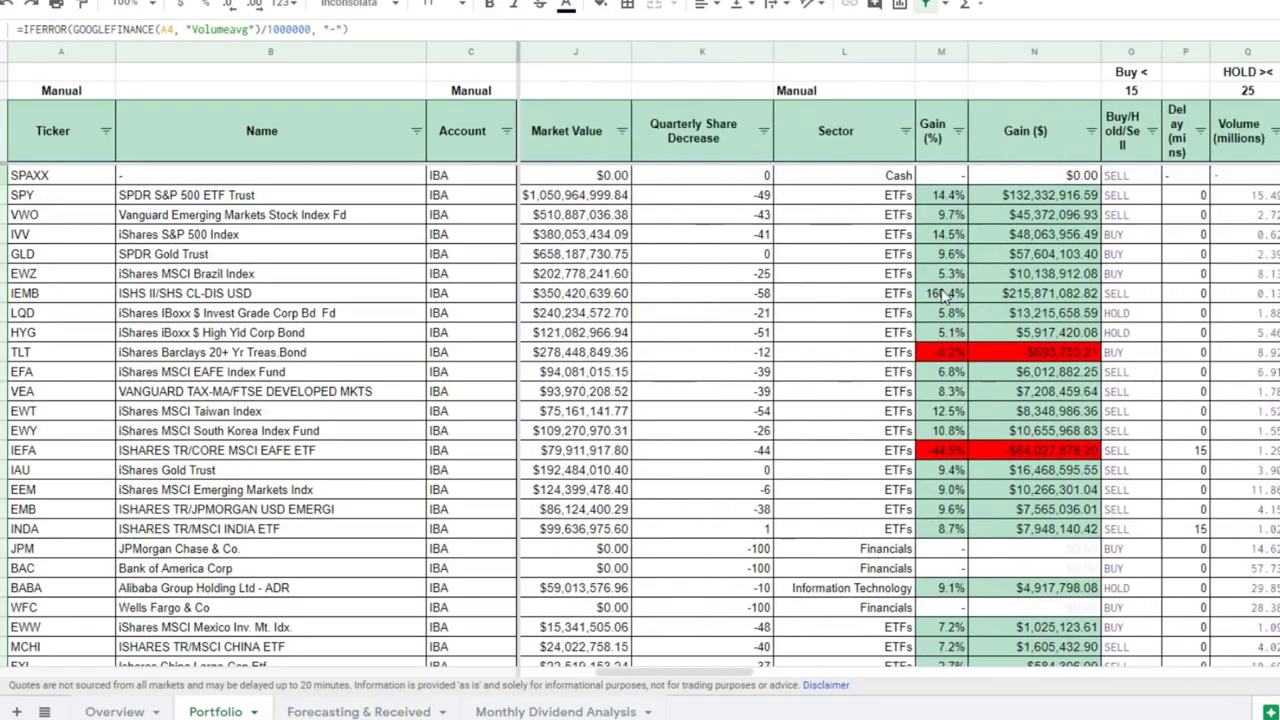
pyautogui.press('Right')
pyautogui.press('Right')
pyautogui.press('Right')
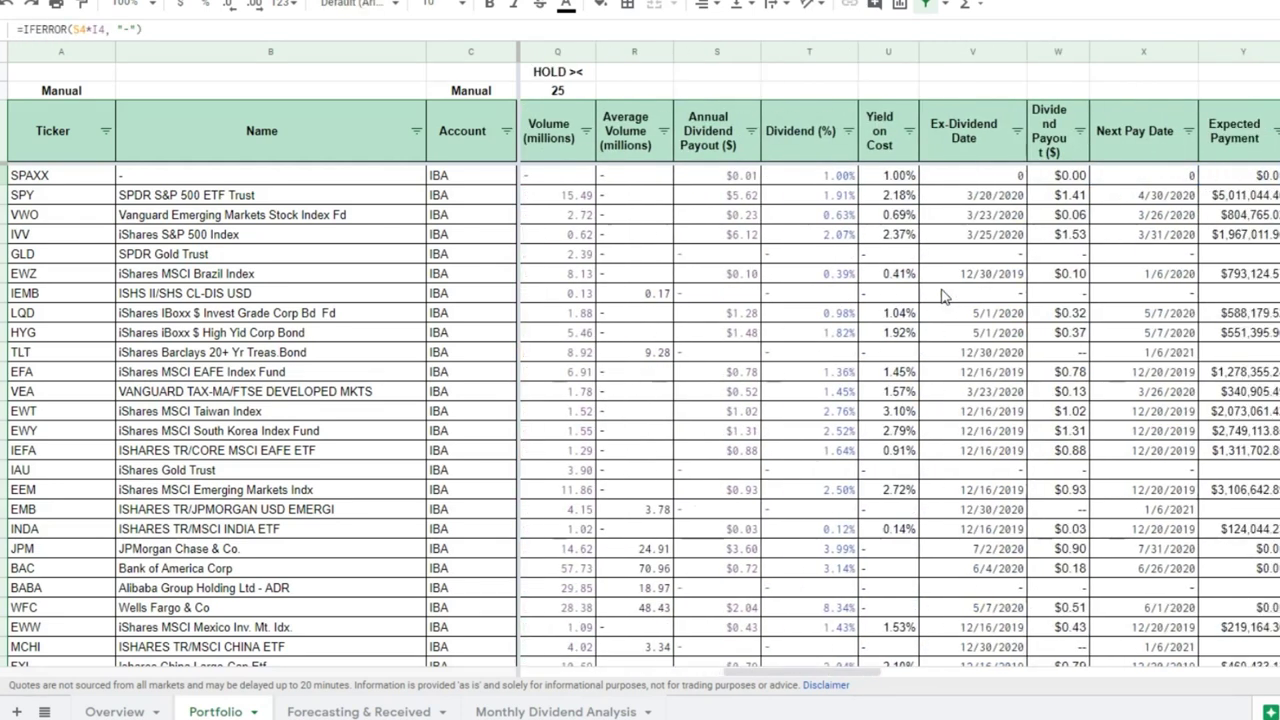
pyautogui.press('Left')
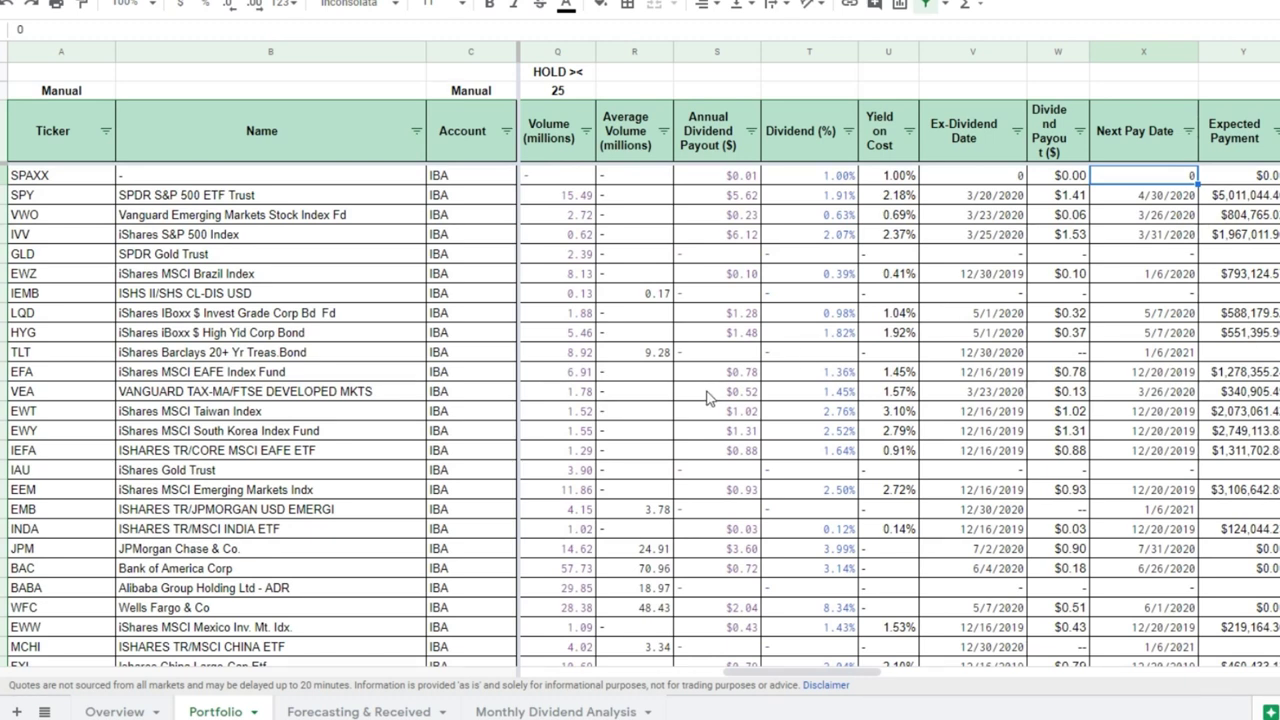
# Step: Open the Forecasting & Received sheet and examine SPY's 2020 dividends from April down to its yearly total
pyautogui.click(357, 710)
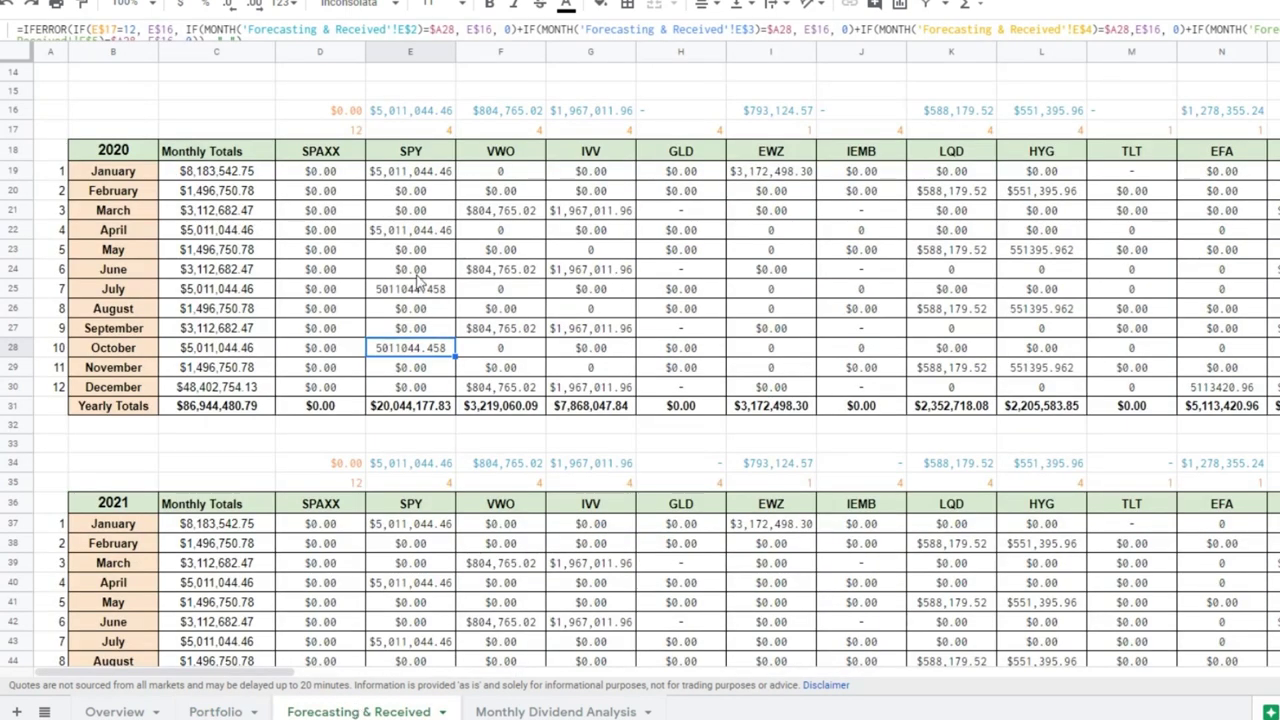
pyautogui.click(415, 240)
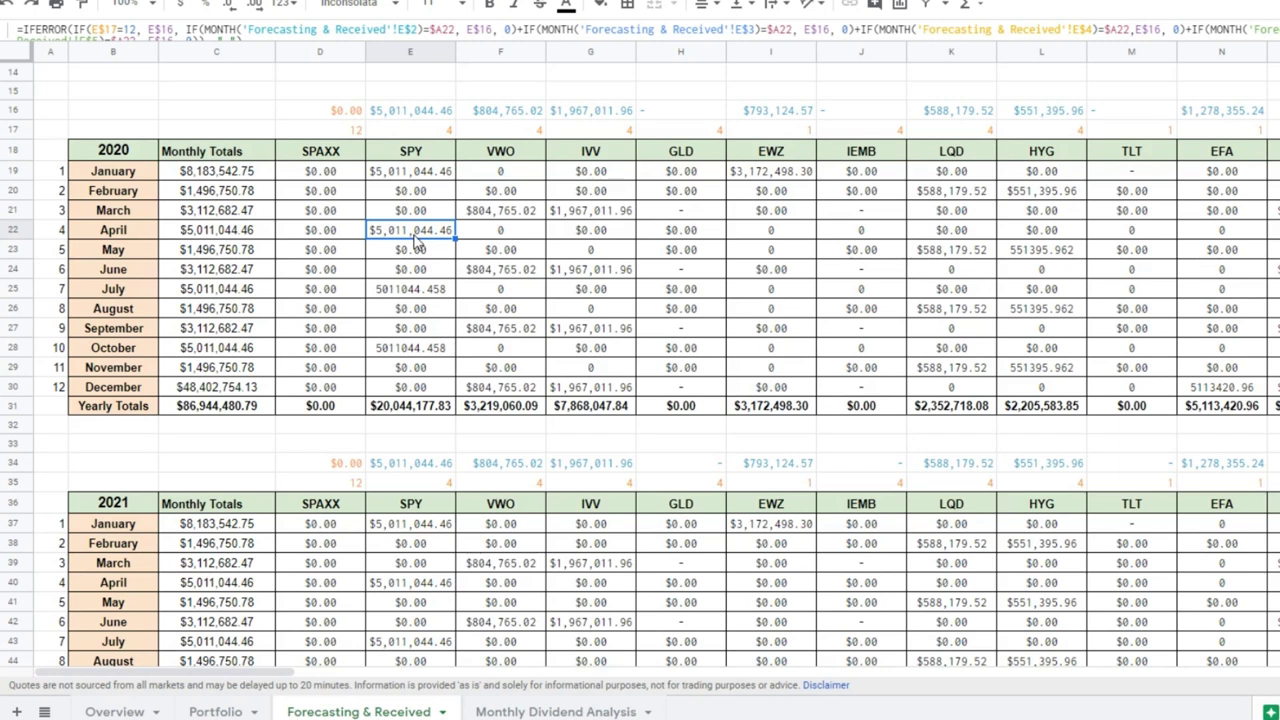
pyautogui.press('Down')
pyautogui.press('Down')
pyautogui.press('Down')
pyautogui.press('Down')
pyautogui.press('Down')
pyautogui.press('Down')
pyautogui.press('Down')
pyautogui.press('Down')
pyautogui.press('Down')
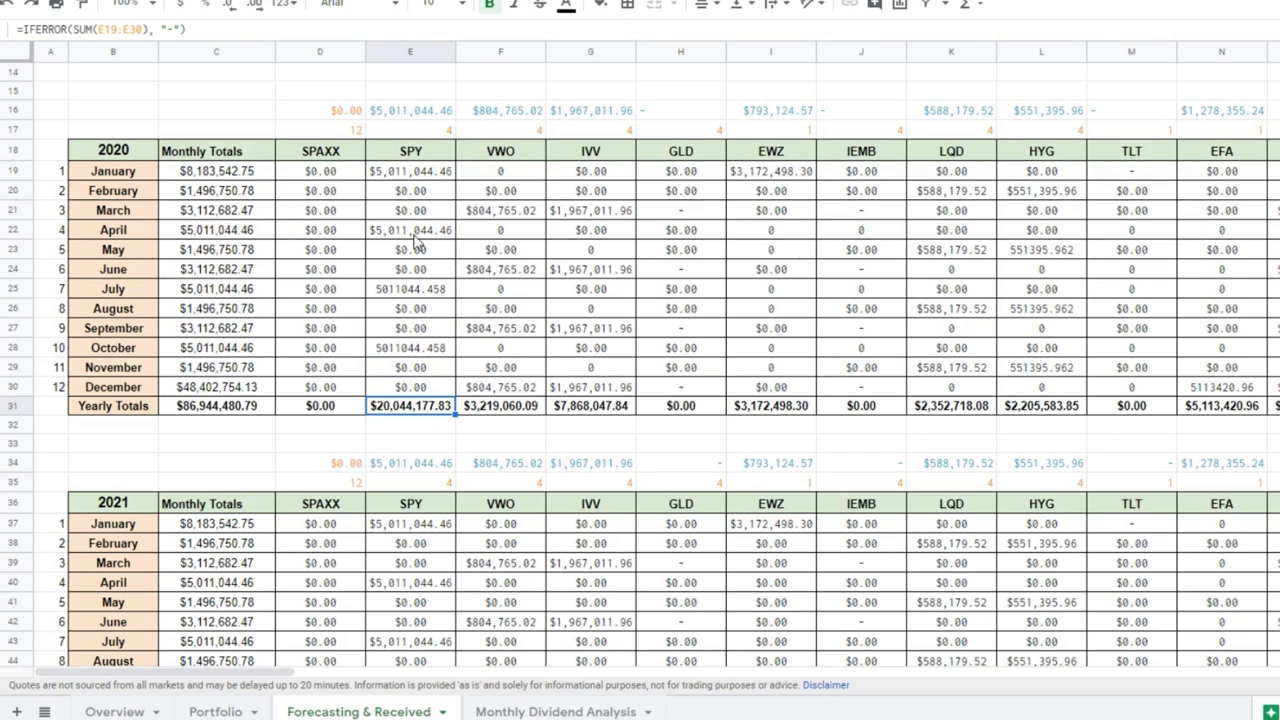
# Step: Review SPY's 2020 payouts back up to April and compare them with the March payouts of VWO and IVV
pyautogui.press('Up')
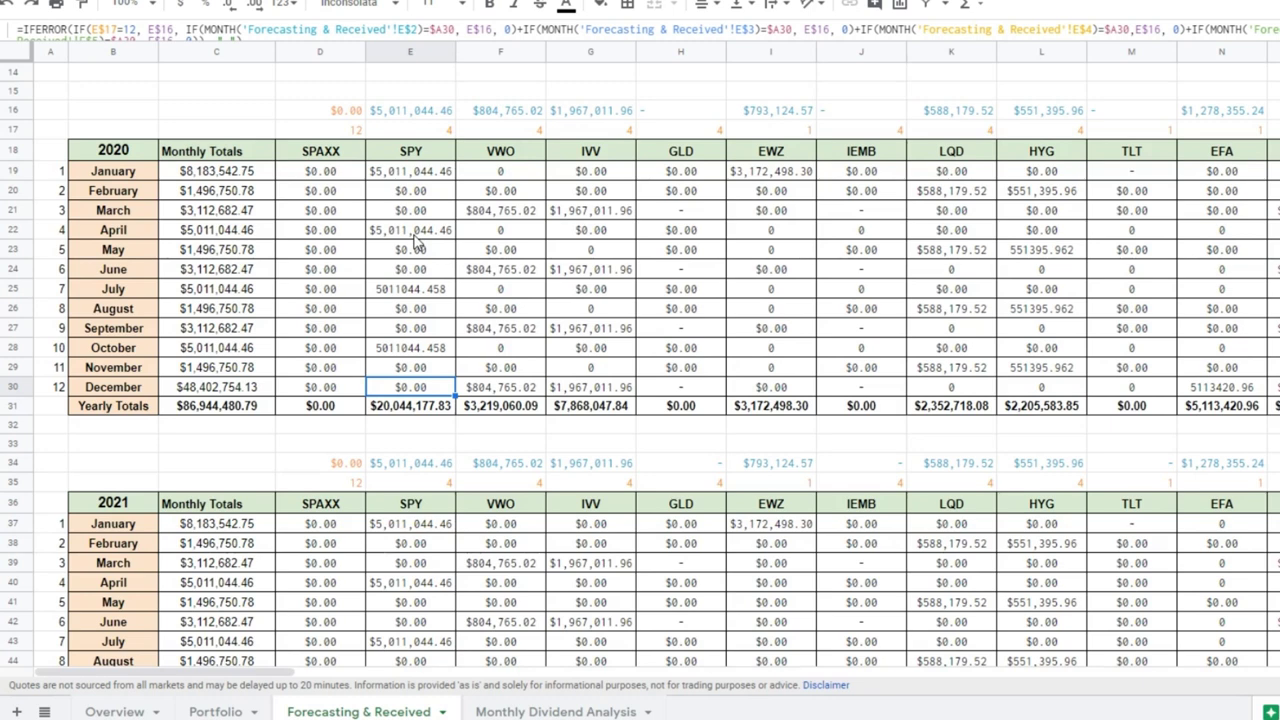
pyautogui.press('Up')
pyautogui.press('Up')
pyautogui.press('Up')
pyautogui.press('Up')
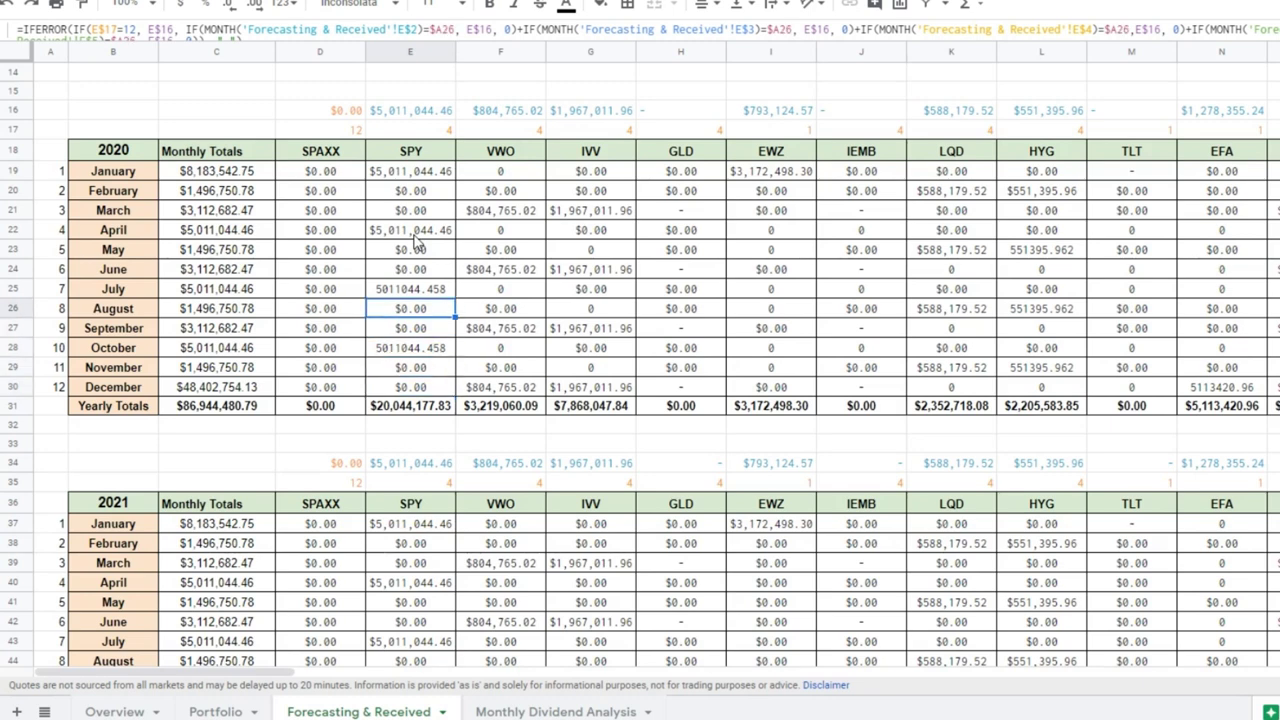
pyautogui.press('Up')
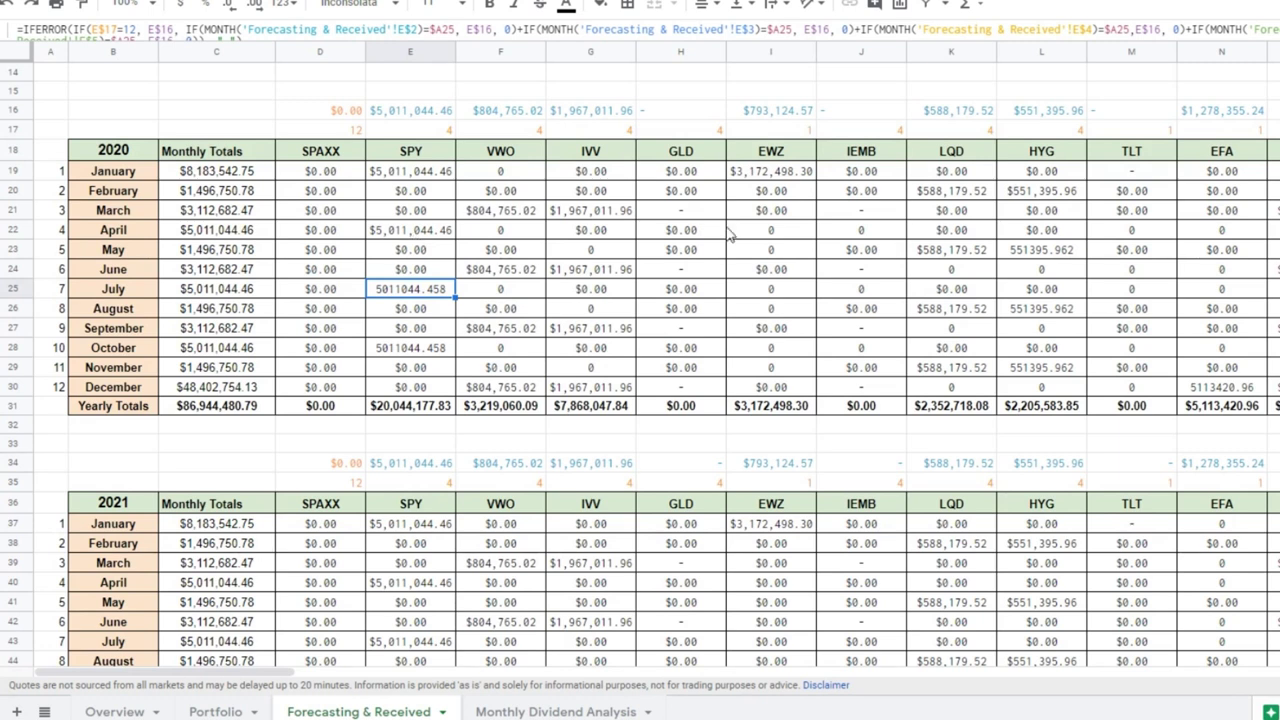
pyautogui.press('Up')
pyautogui.press('Up')
pyautogui.press('Up')
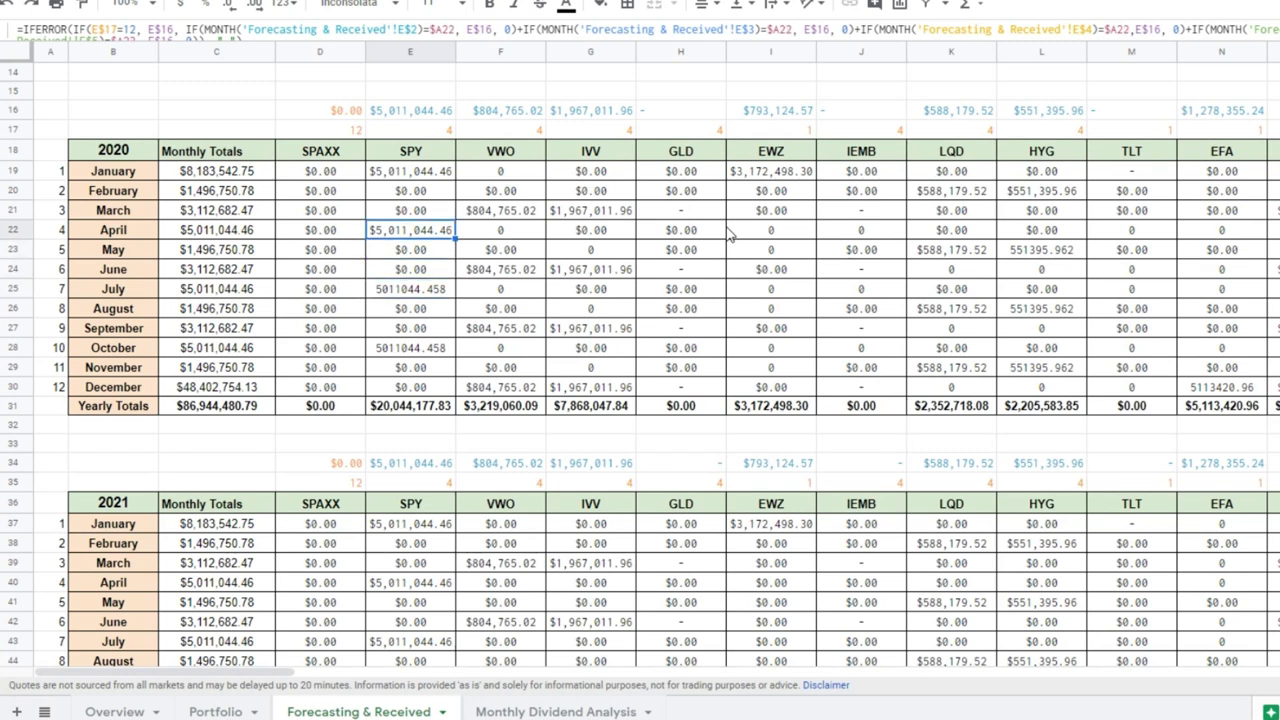
pyautogui.press('Right')
pyautogui.press('Up')
pyautogui.press('Right')
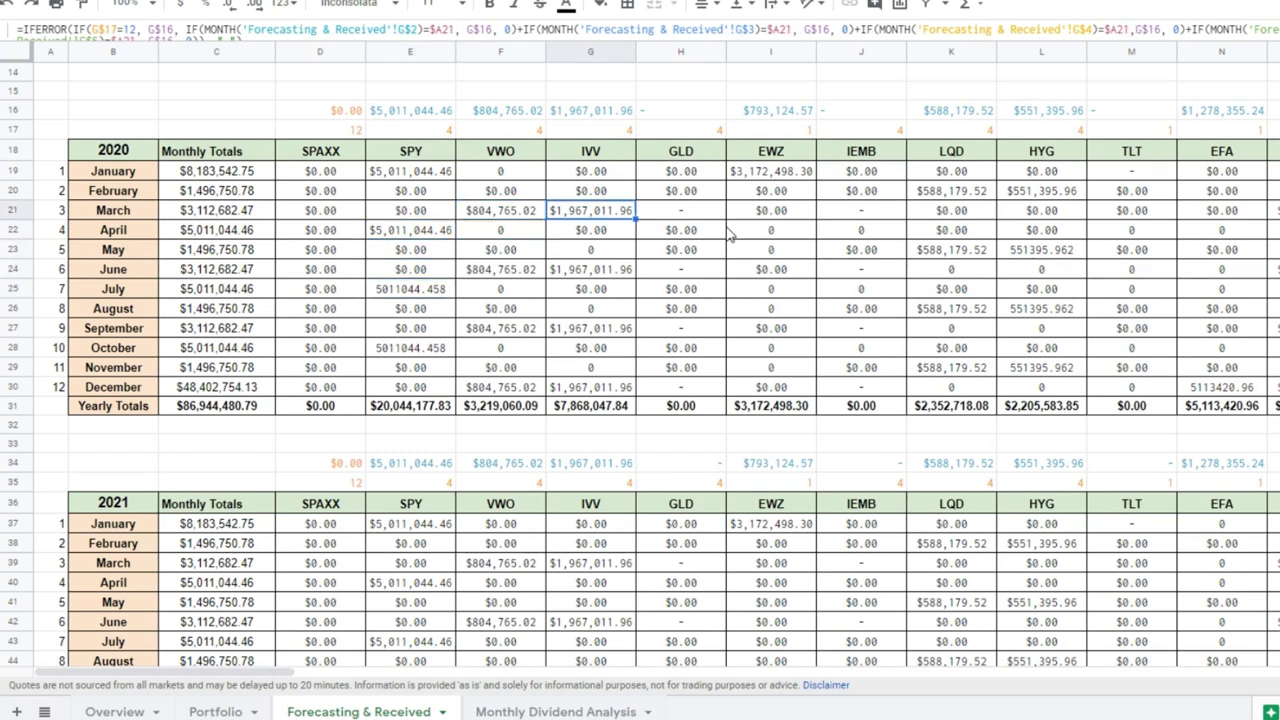
# Step: Select the 2020 yearly dividend totals of SPY, VWO and IVV to check their sum
pyautogui.press('Down')
pyautogui.press('Down')
pyautogui.press('Down')
pyautogui.press('Down')
pyautogui.press('Down')
pyautogui.press('Down')
pyautogui.press('Down')
pyautogui.press('Down')
pyautogui.press('Down')
pyautogui.press('Down')
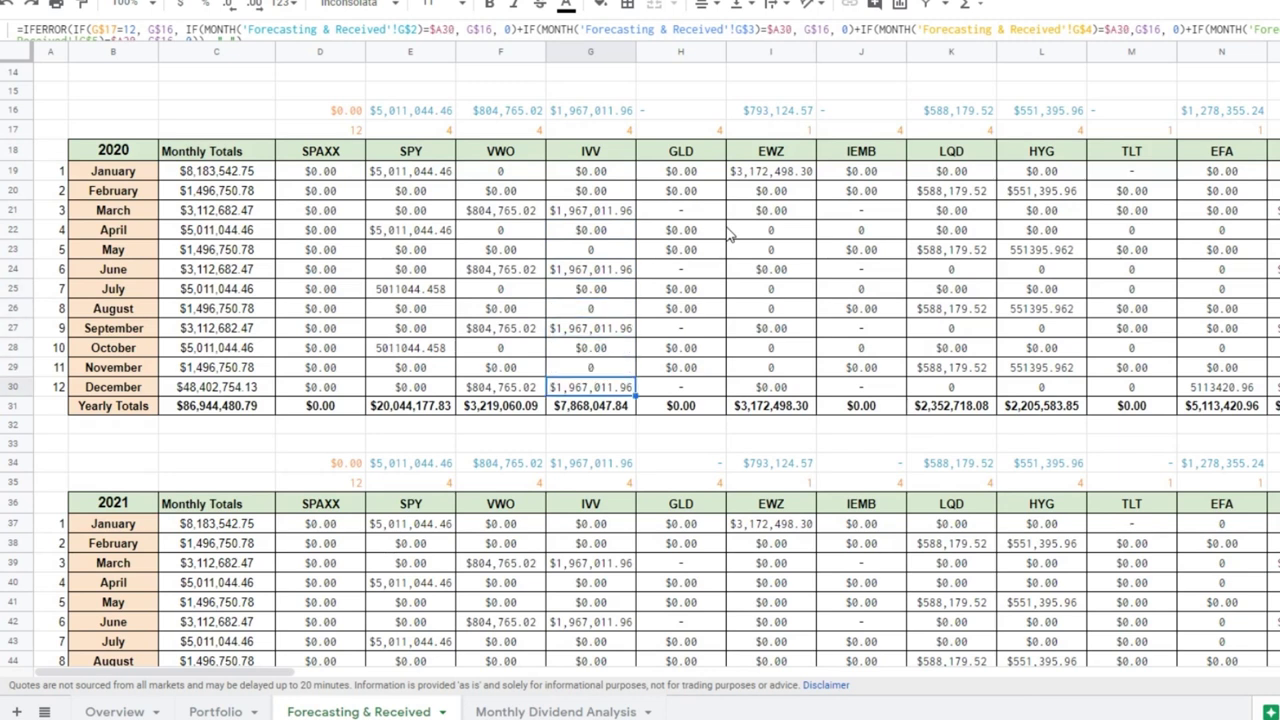
pyautogui.hotkey('shift', 'Left')
pyautogui.hotkey('shift', 'Left')
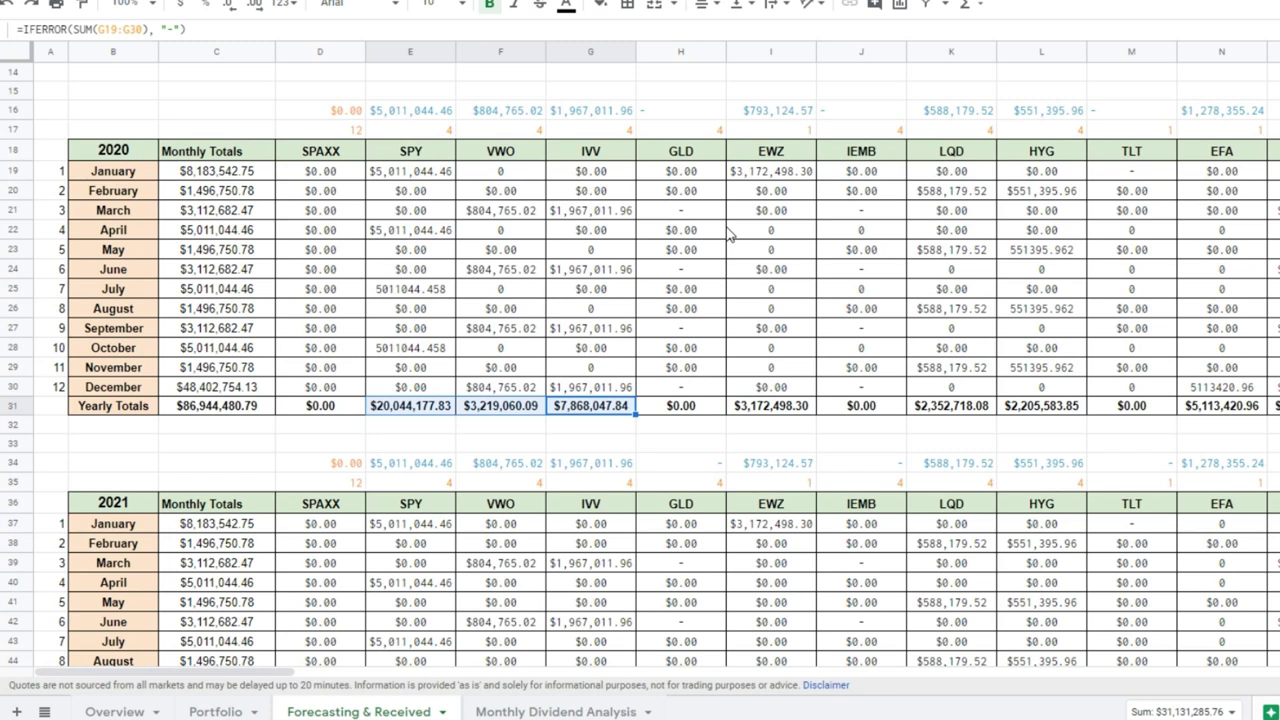
# Step: Examine the 2020 yearly dividend totals of the holdings from IVV to HYG
pyautogui.press('Right')
pyautogui.press('Right')
pyautogui.press('Right')
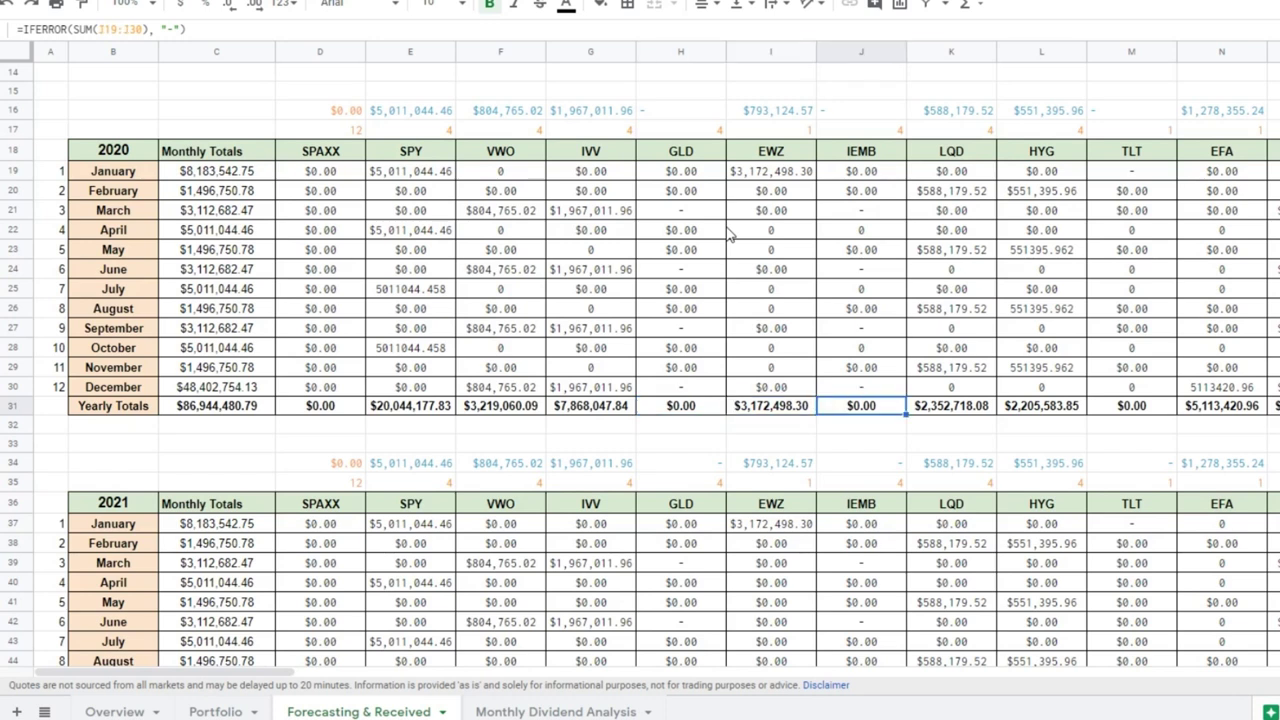
pyautogui.press('Left')
pyautogui.press('Left')
pyautogui.press('Left')
pyautogui.press('Right')
pyautogui.press('Right')
pyautogui.press('Right')
pyautogui.press('Right')
pyautogui.press('Right')
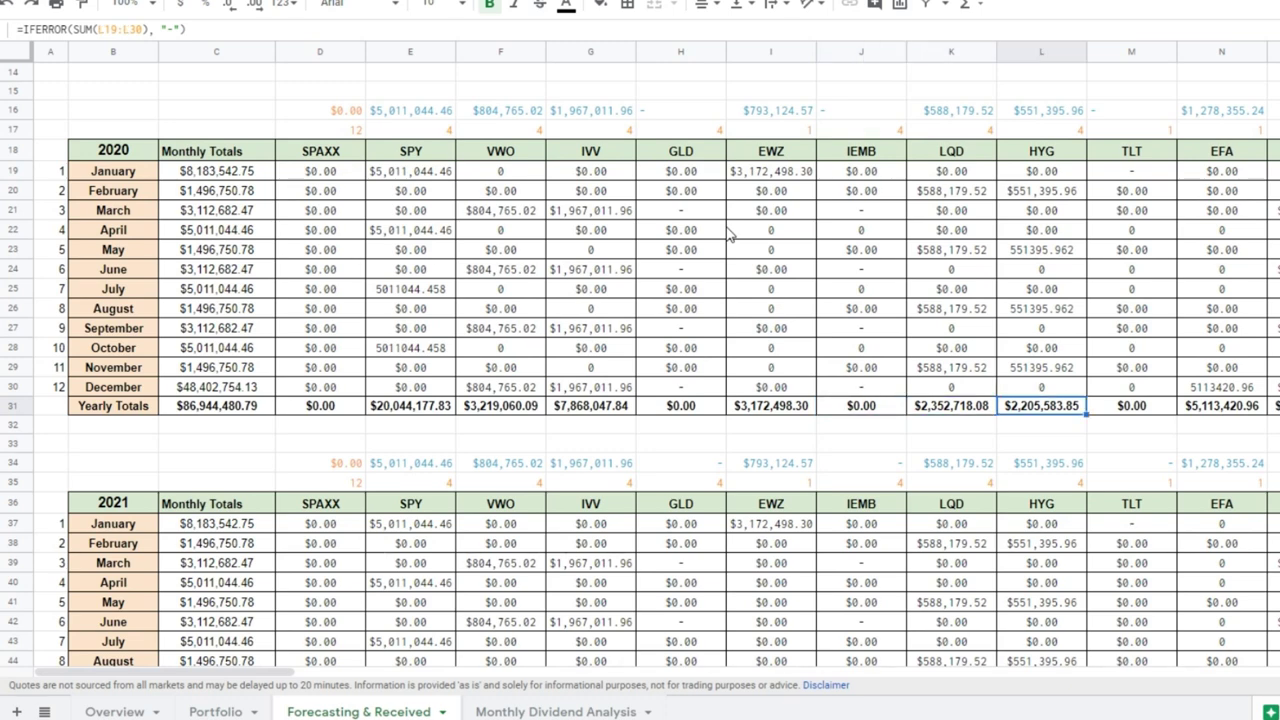
# Step: Examine the December 2020 dividend payouts from EFA to IAU
pyautogui.press('Right')
pyautogui.press('Right')
pyautogui.press('Up')
pyautogui.press('Right')
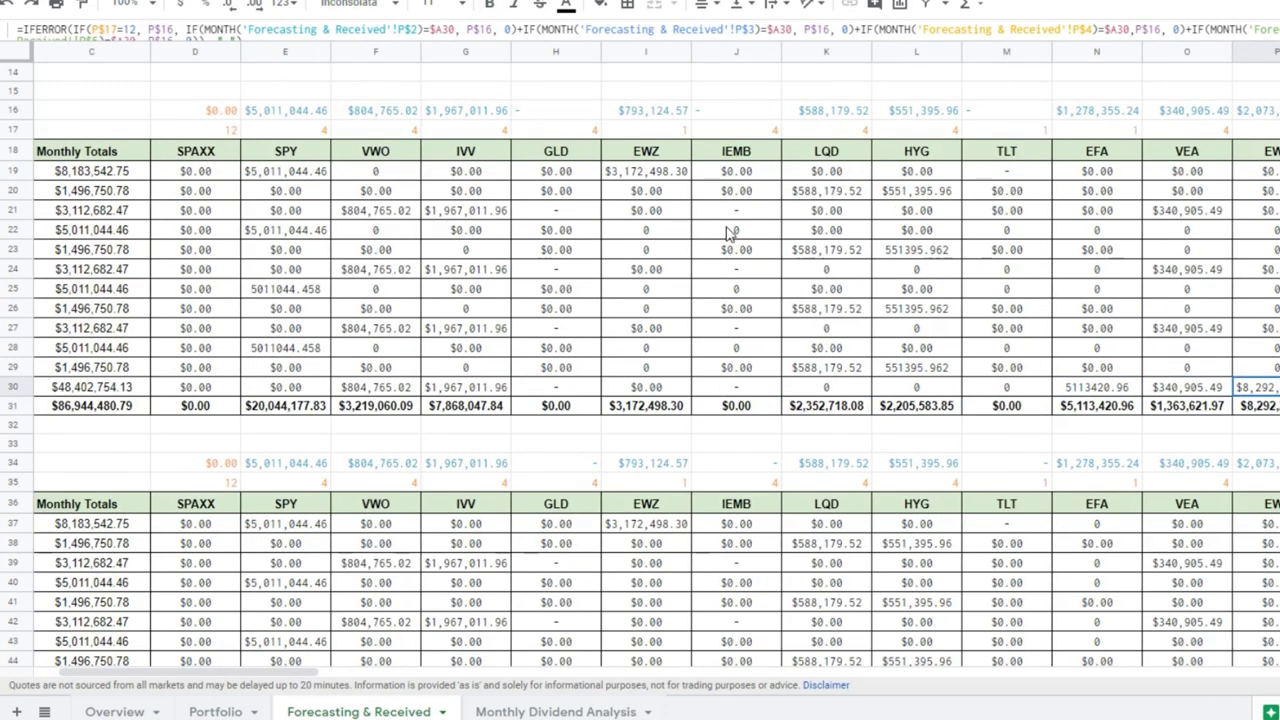
pyautogui.press('Right')
pyautogui.press('Right')
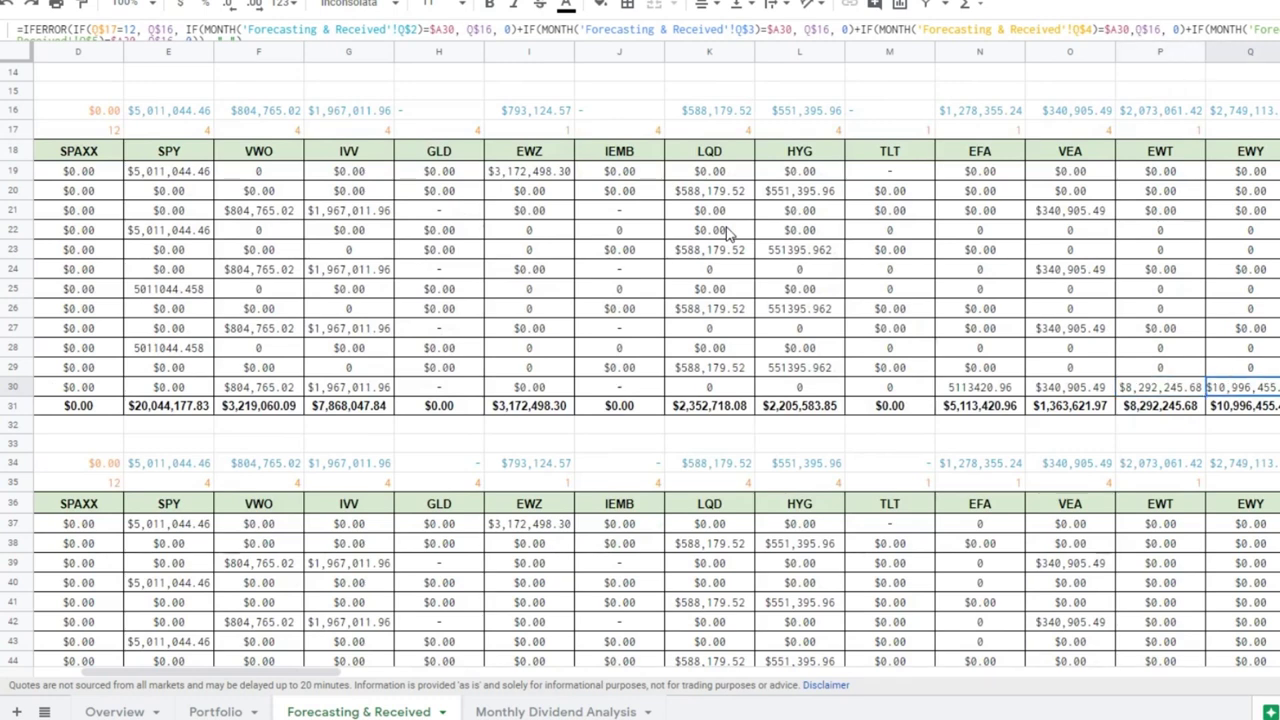
pyautogui.press('Right')
pyautogui.press('Right')
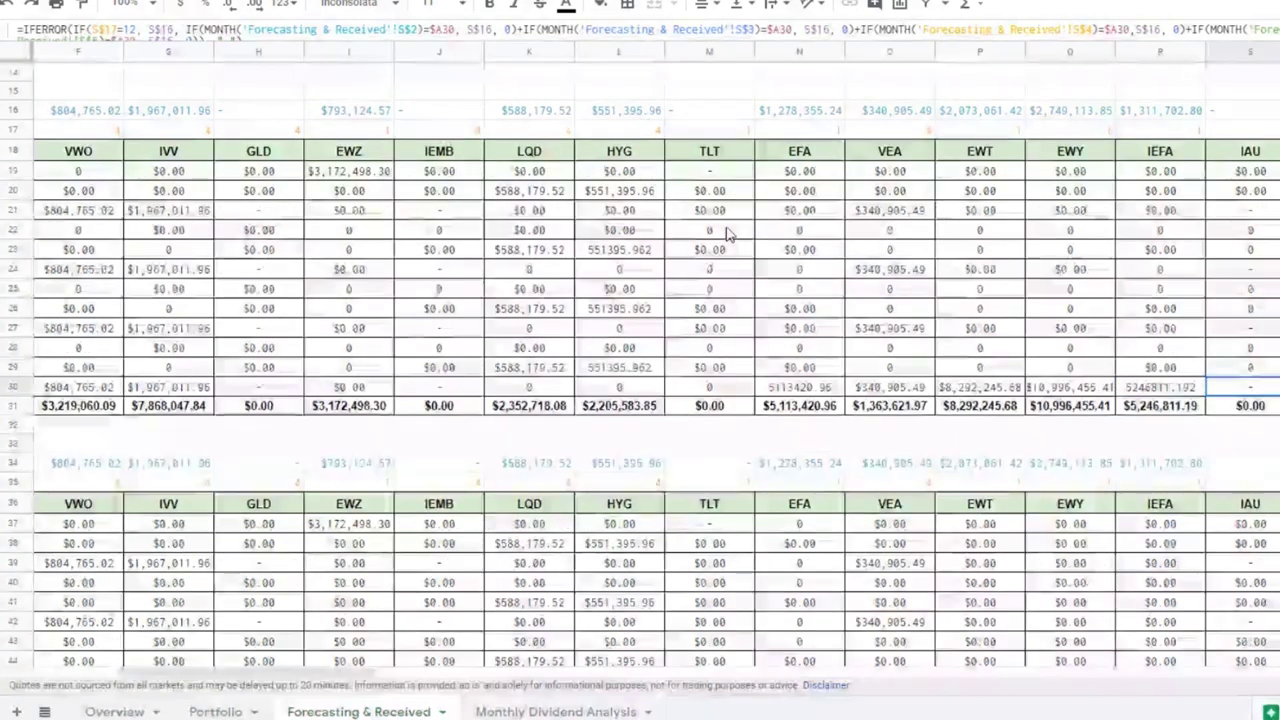
pyautogui.press('Left')
pyautogui.press('Left')
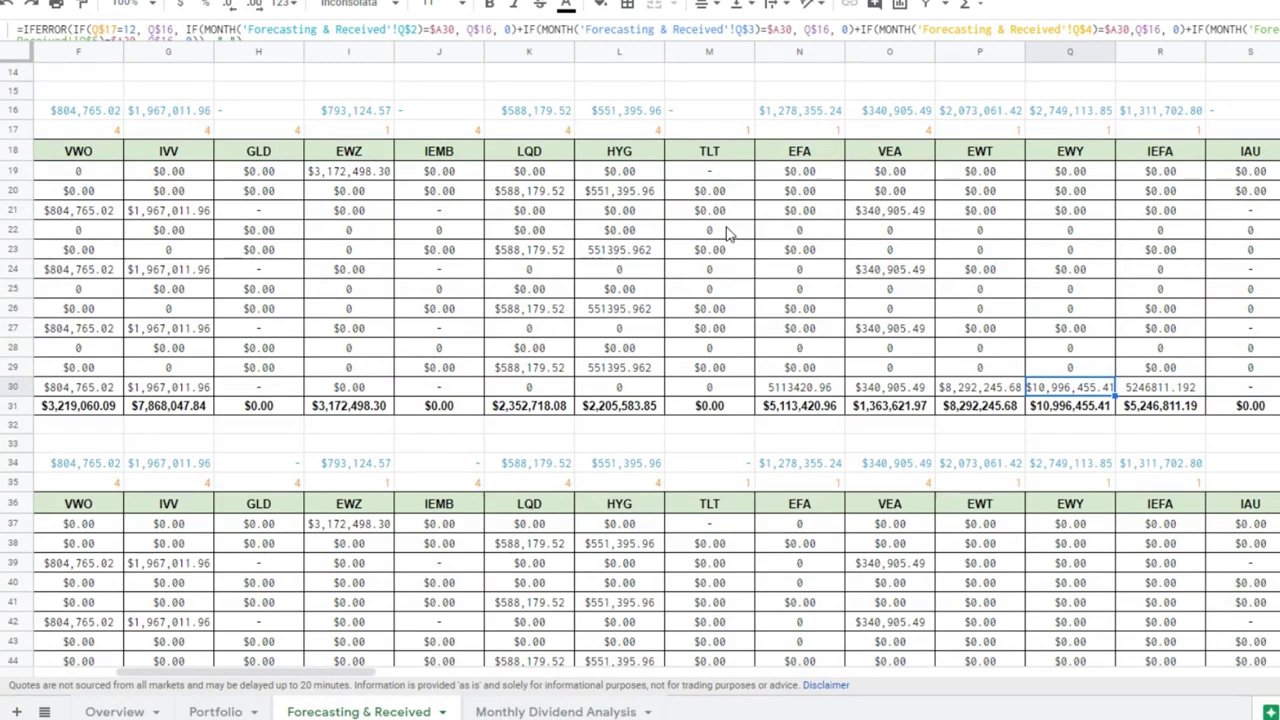
pyautogui.press('Left')
pyautogui.press('Left')
pyautogui.press('Left')
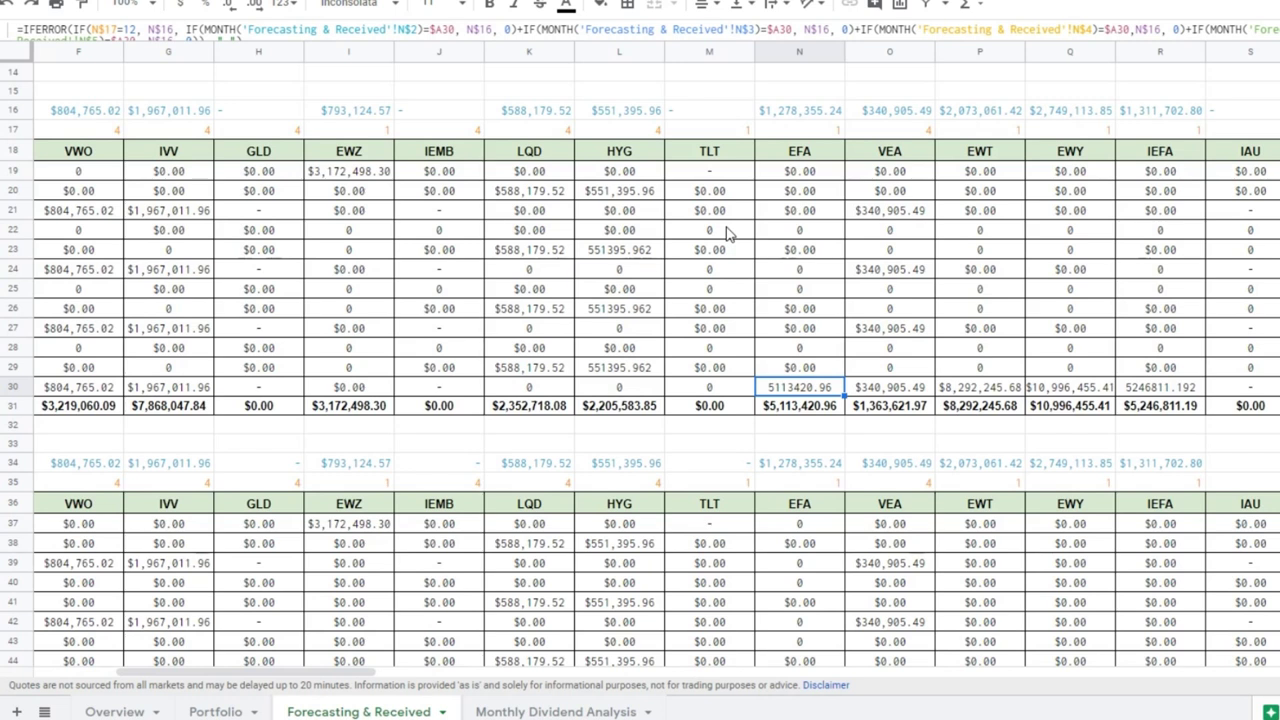
# Step: Compare the December 2020 payouts of EFA, VEA, EWT, EWY and IEFA
pyautogui.press('Right')
pyautogui.press('Right')
pyautogui.press('Left')
pyautogui.press('Left')
pyautogui.press('Right')
pyautogui.press('Right')
pyautogui.press('Right')
pyautogui.press('Right')
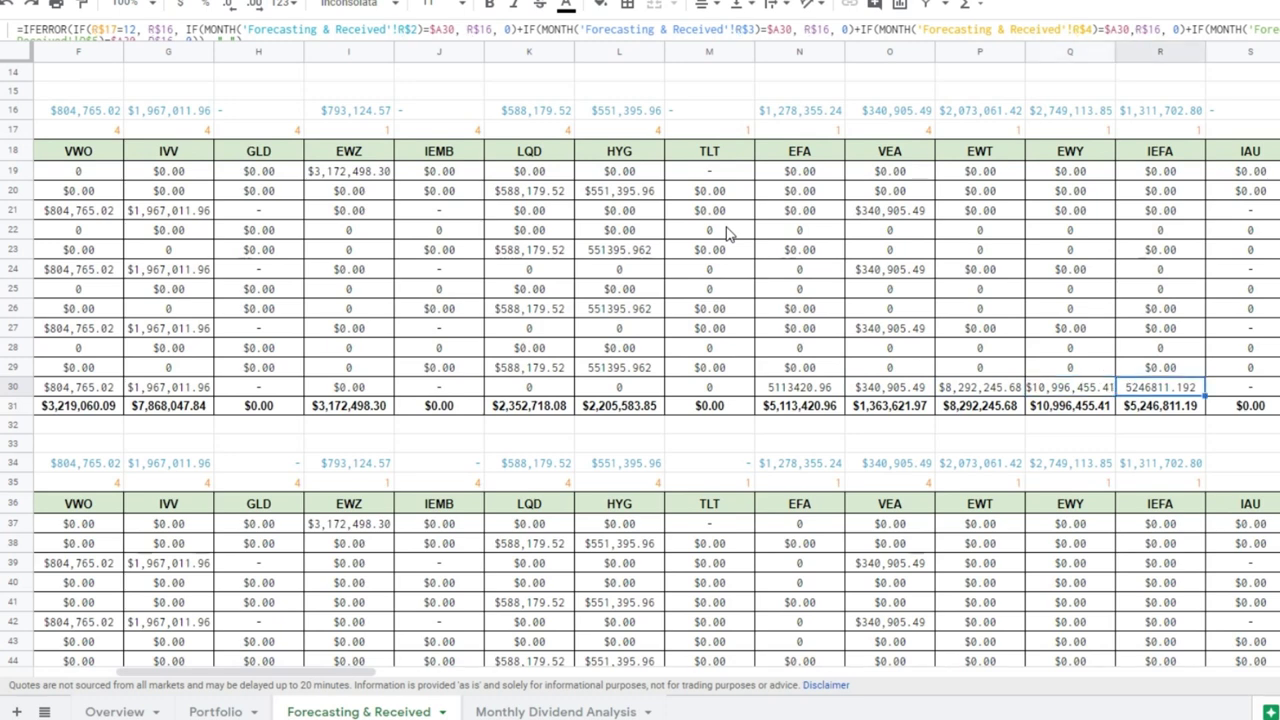
# Step: Check the December 2020 payouts from IAU through INDA, and return to EWY's payout
pyautogui.press('Right')
pyautogui.press('Right')
pyautogui.press('Right')
pyautogui.press('Right')
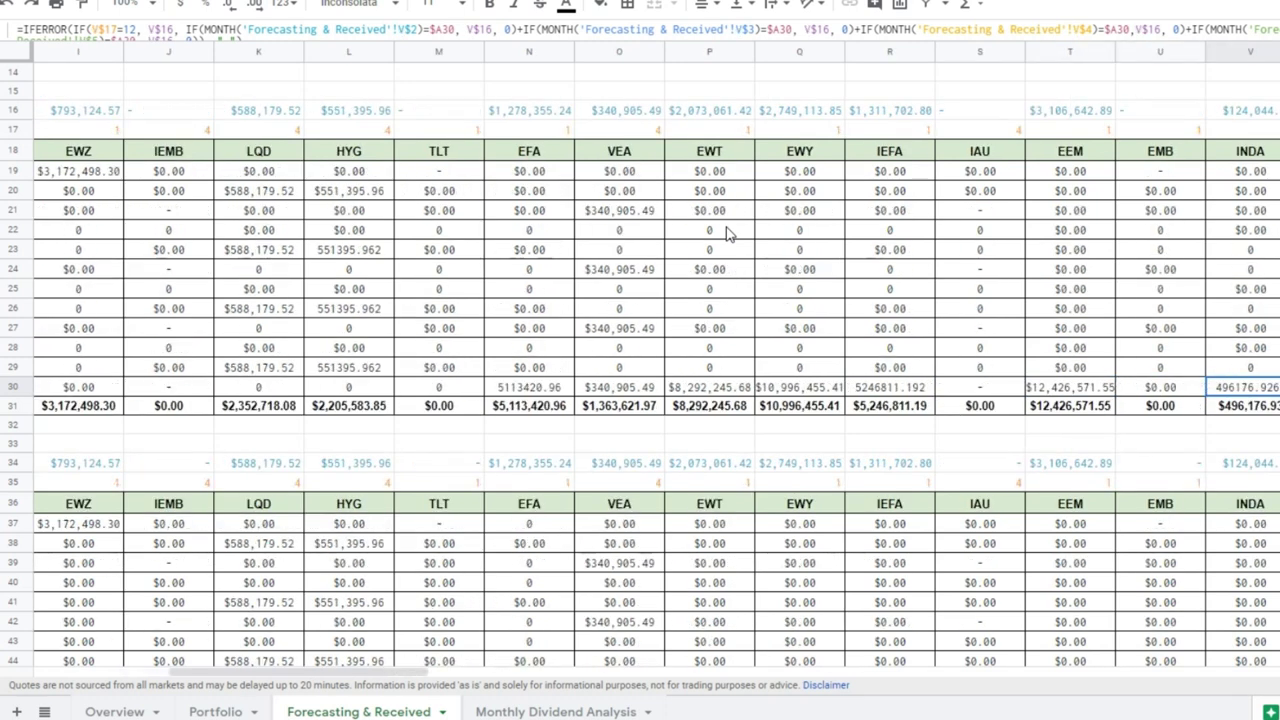
pyautogui.press('Left')
pyautogui.press('Left')
pyautogui.press('Left')
pyautogui.press('Left')
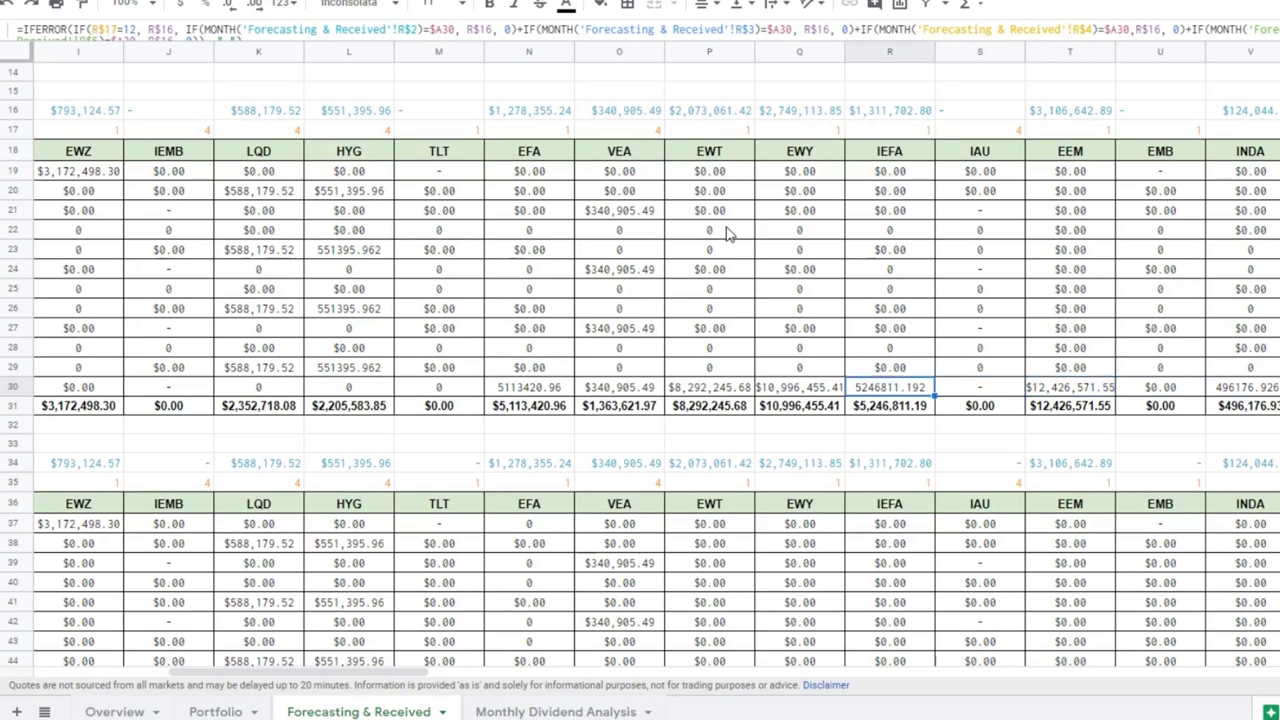
pyautogui.press('Left')
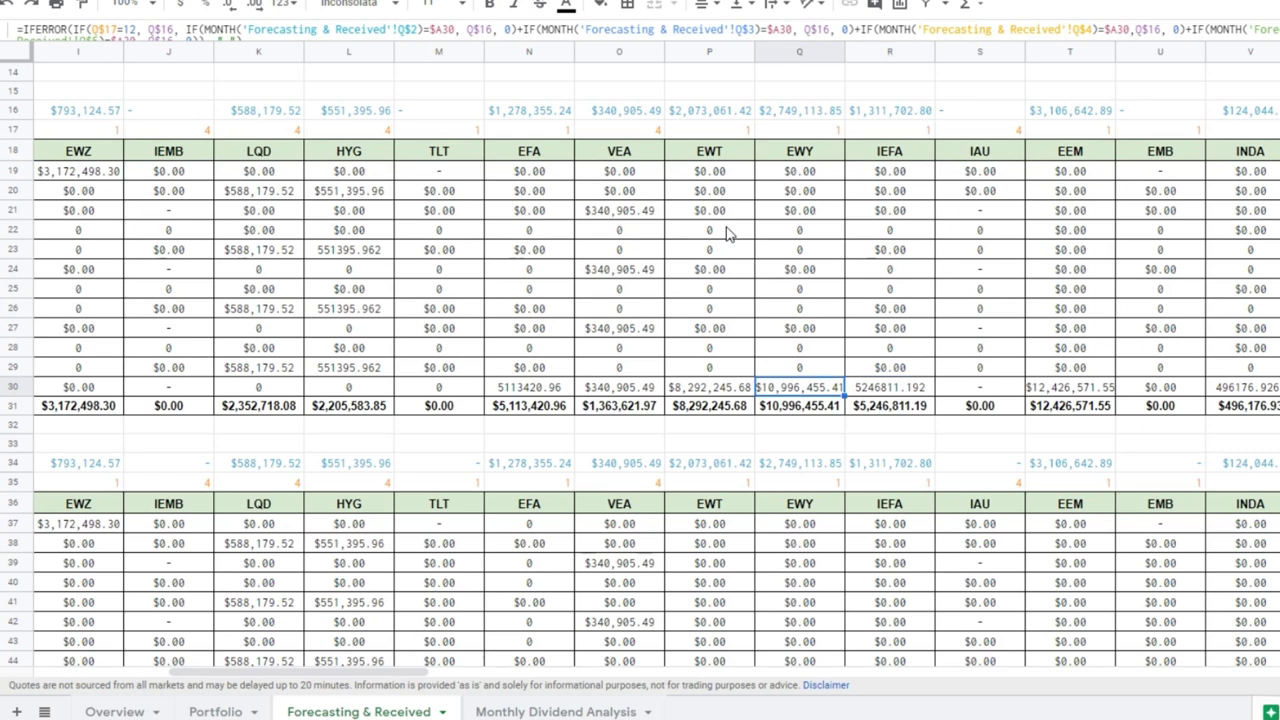
# Step: Go over the December 2020 payouts again from TLT through INDA
pyautogui.press('Left')
pyautogui.press('Left')
pyautogui.press('Left')
pyautogui.press('Left')
pyautogui.press('Right')
pyautogui.press('Right')
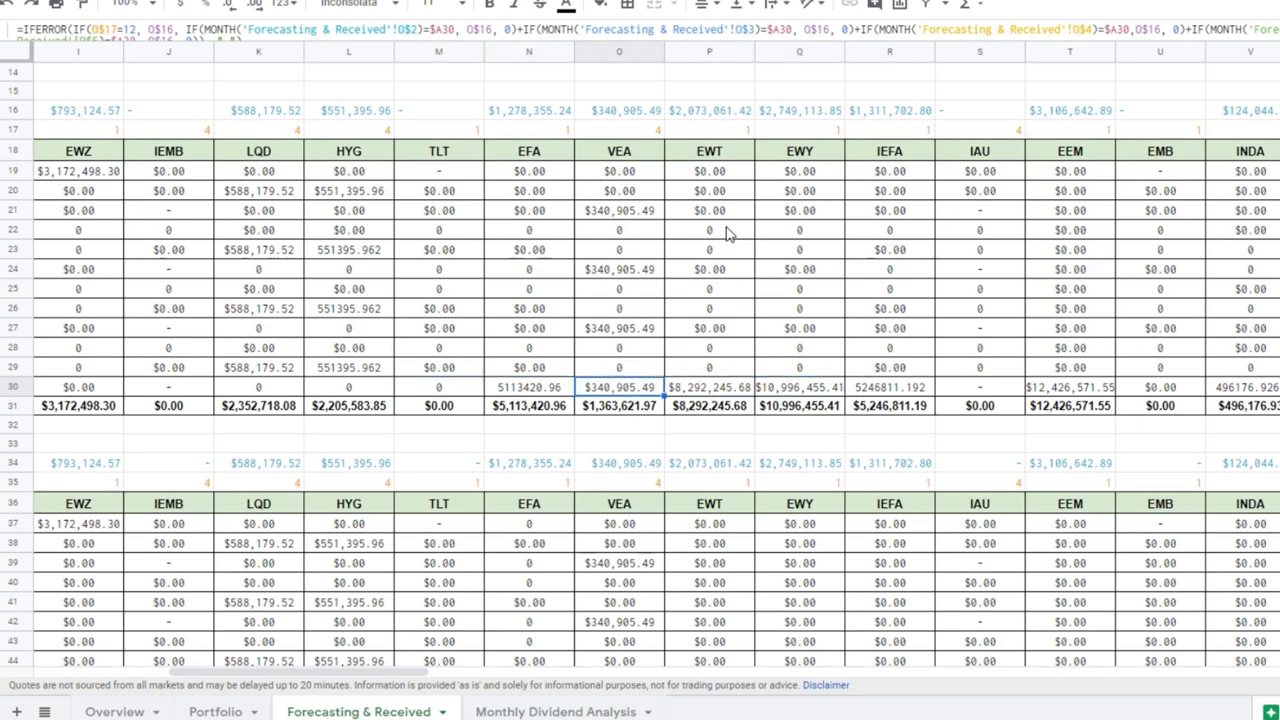
pyautogui.press('Right')
pyautogui.press('Right')
pyautogui.press('Right')
pyautogui.press('Right')
pyautogui.press('Right')
pyautogui.press('Right')
pyautogui.press('Right')
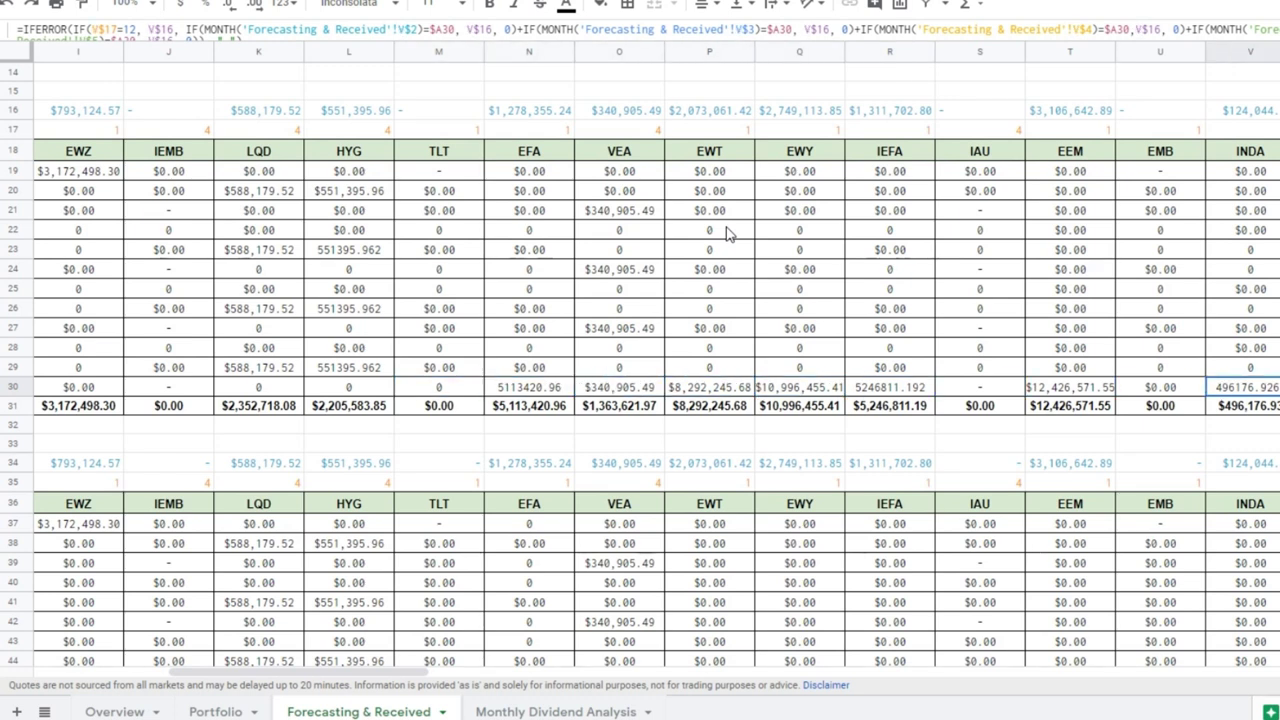
# Step: Compare the 2020 yearly dividend totals of the holdings between EFA and INDA
pyautogui.press('Down')
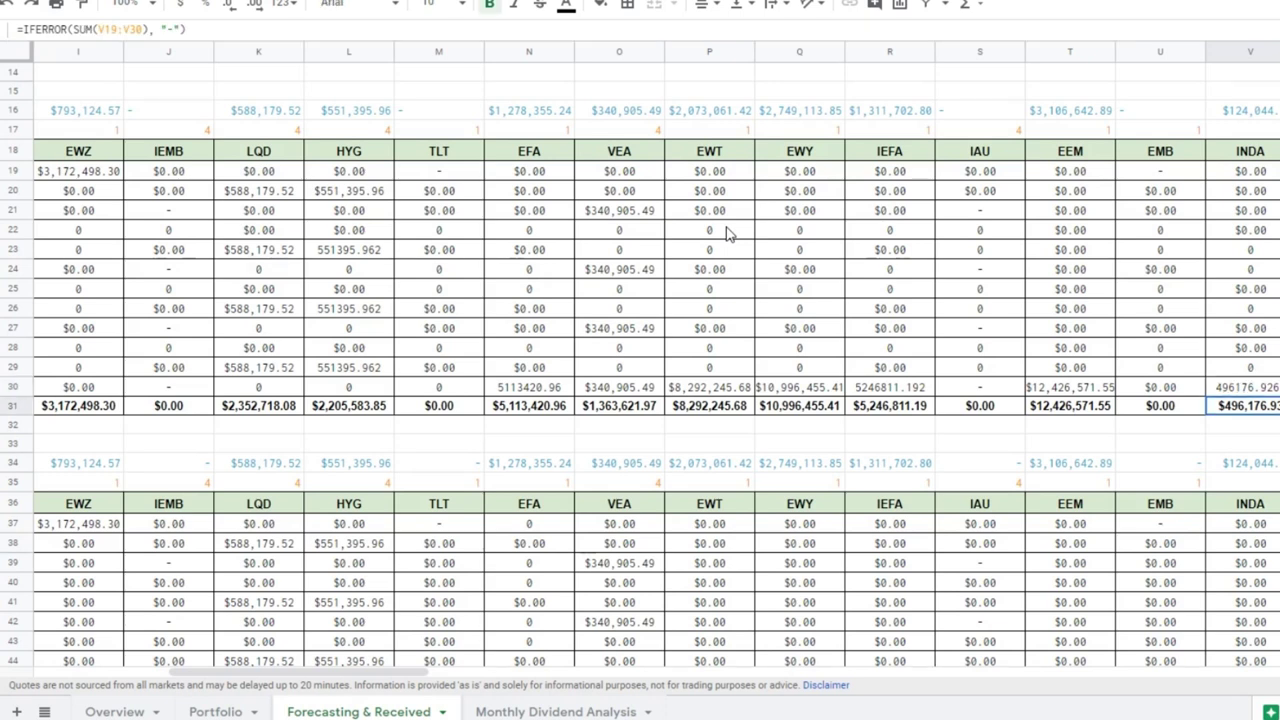
pyautogui.press('Left')
pyautogui.press('Left')
pyautogui.press('Left')
pyautogui.press('Left')
pyautogui.press('Left')
pyautogui.press('Left')
pyautogui.press('Right')
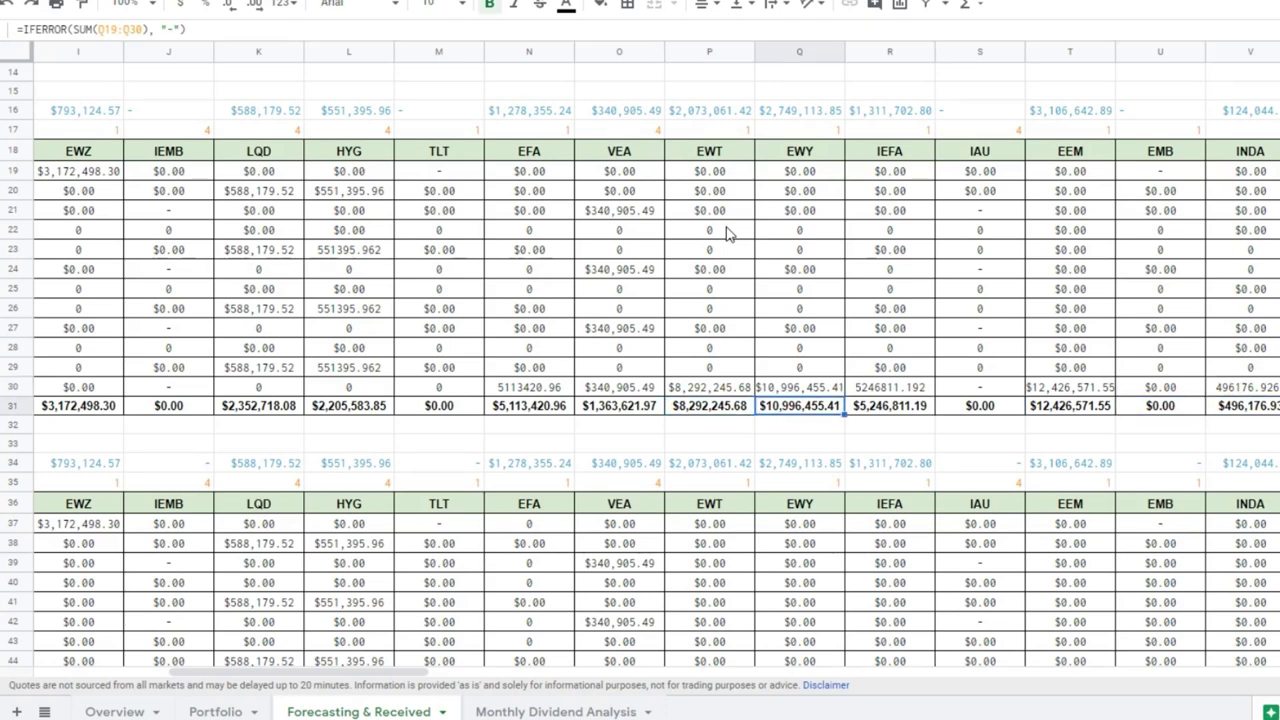
pyautogui.press('Right')
pyautogui.press('Left')
pyautogui.press('Left')
pyautogui.press('Left')
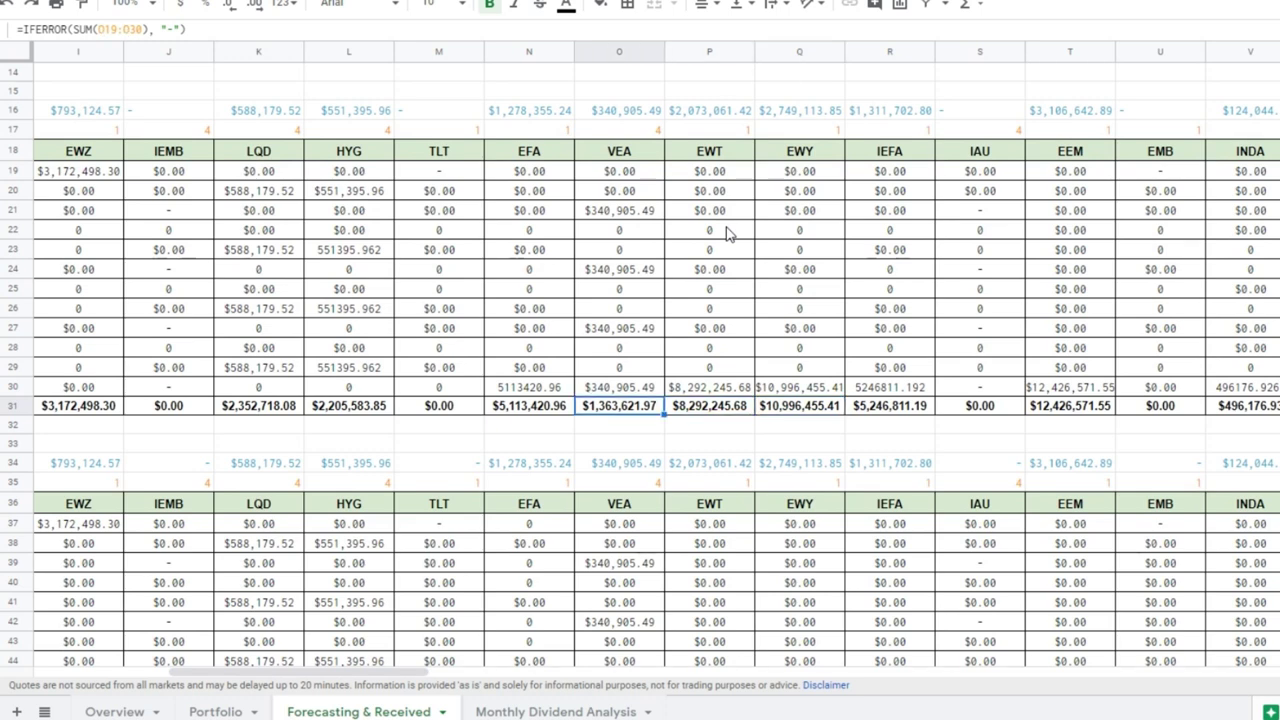
pyautogui.press('Left')
pyautogui.press('Right')
pyautogui.press('Right')
pyautogui.press('Right')
pyautogui.press('Right')
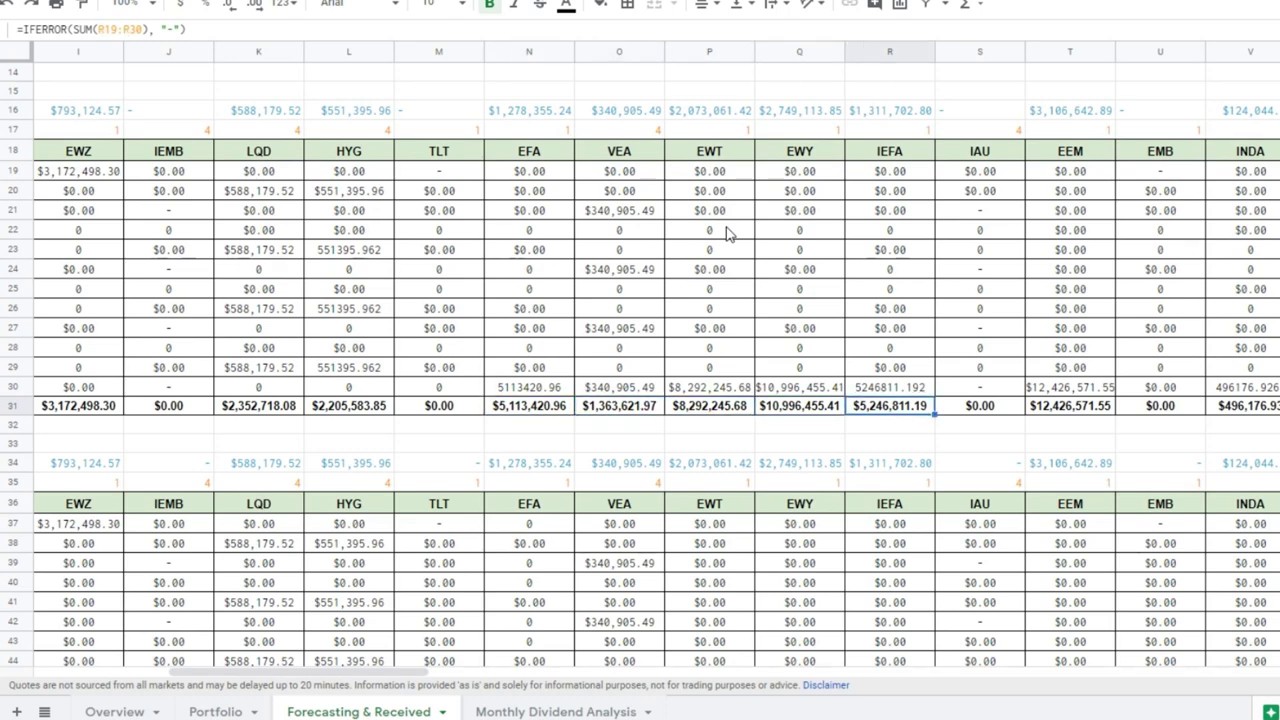
# Step: Examine the 2020 yearly dividend totals from IAU through BABA
pyautogui.press('Right')
pyautogui.press('Right')
pyautogui.press('Right')
pyautogui.press('Right')
pyautogui.press('Right')
pyautogui.press('Right')
pyautogui.press('Right')
pyautogui.press('Left')
pyautogui.press('Left')
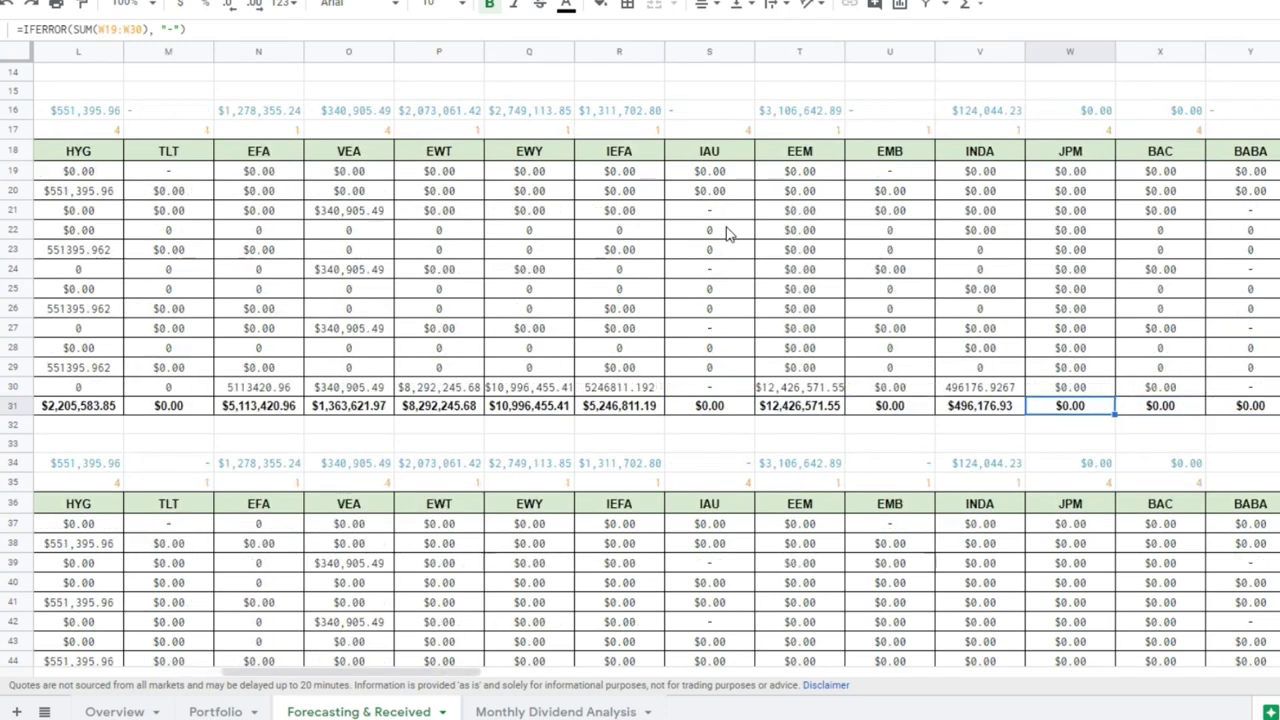
# Step: Compare EWW's 2020 yearly dividend total with those of WFC, BABA, BAC, JPM and INDA
pyautogui.press('Right')
pyautogui.press('Right')
pyautogui.press('Right')
pyautogui.press('Right')
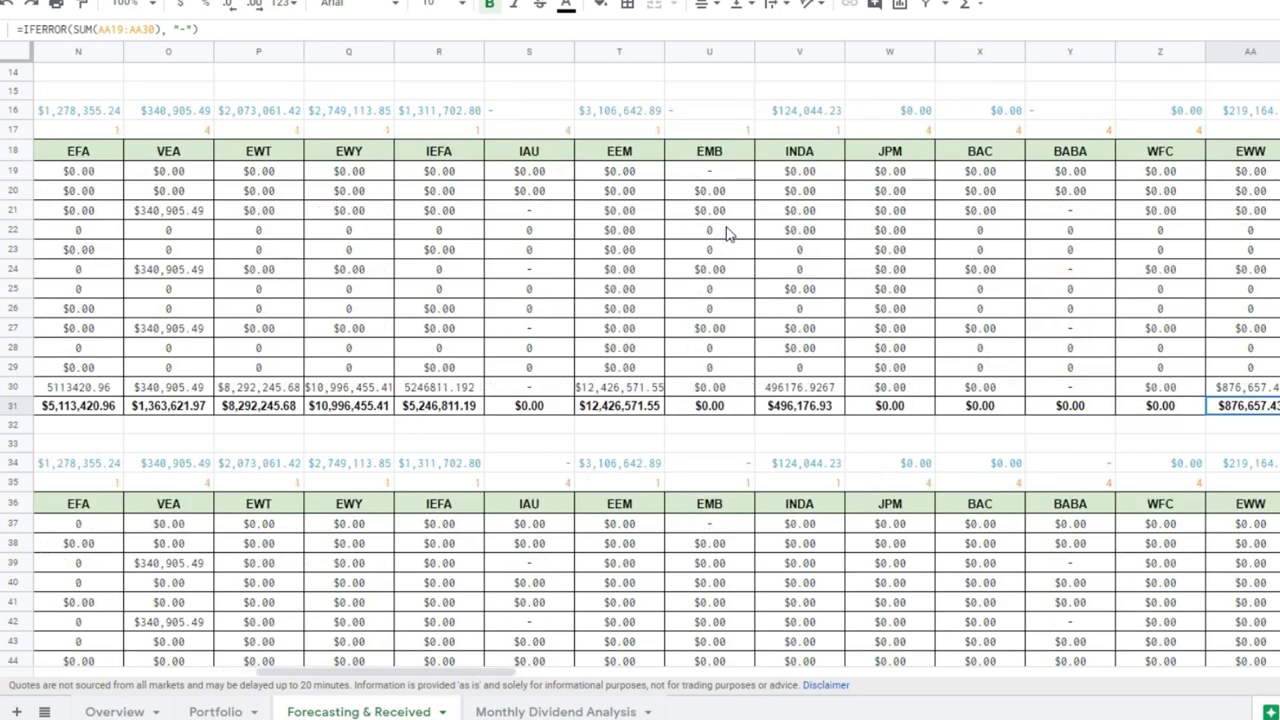
pyautogui.press('Left')
pyautogui.press('Left')
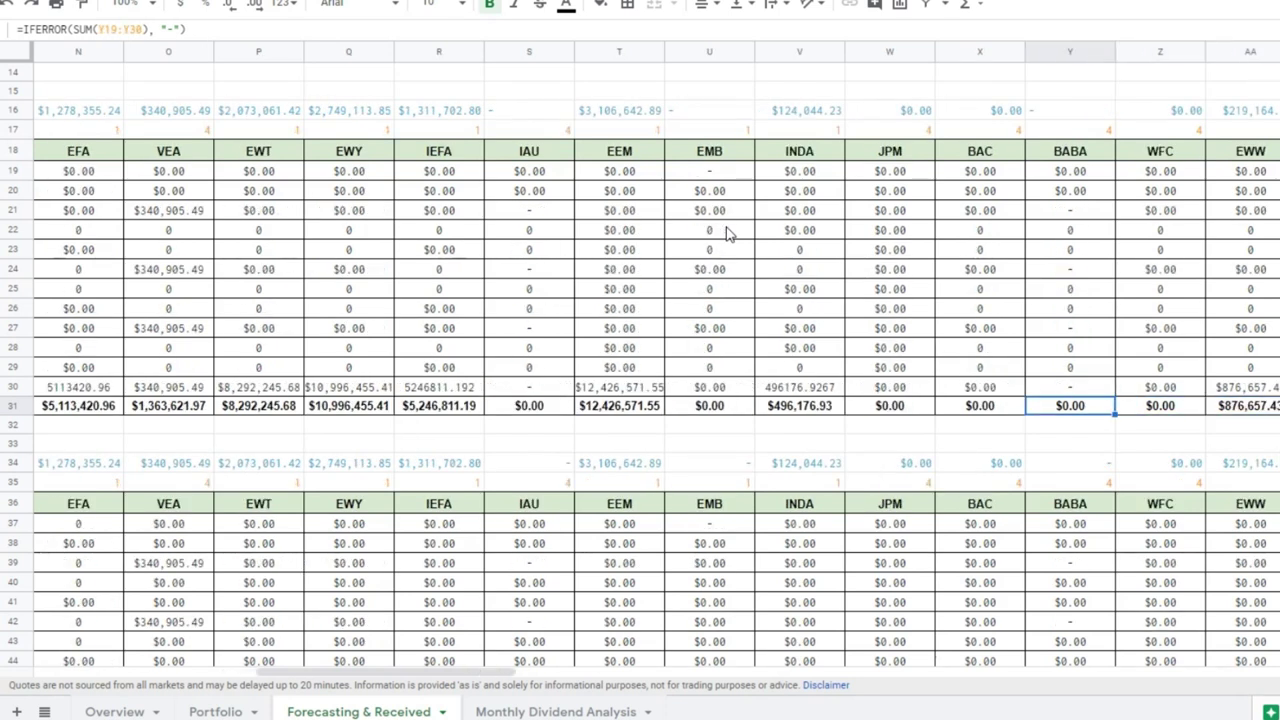
pyautogui.press('Left')
pyautogui.press('Left')
pyautogui.press('Left')
pyautogui.press('Right')
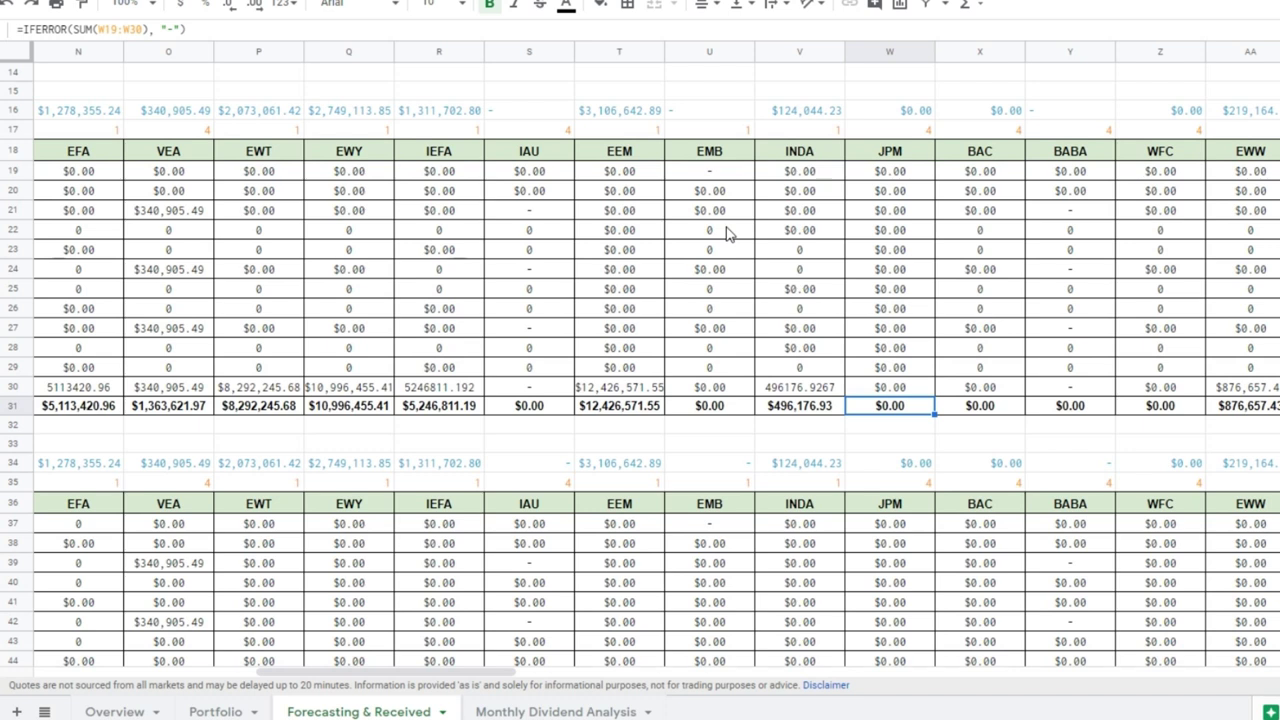
# Step: Review the 2020 yearly dividend totals of the remaining holdings from BAC through C
pyautogui.press('Right')
pyautogui.press('Right')
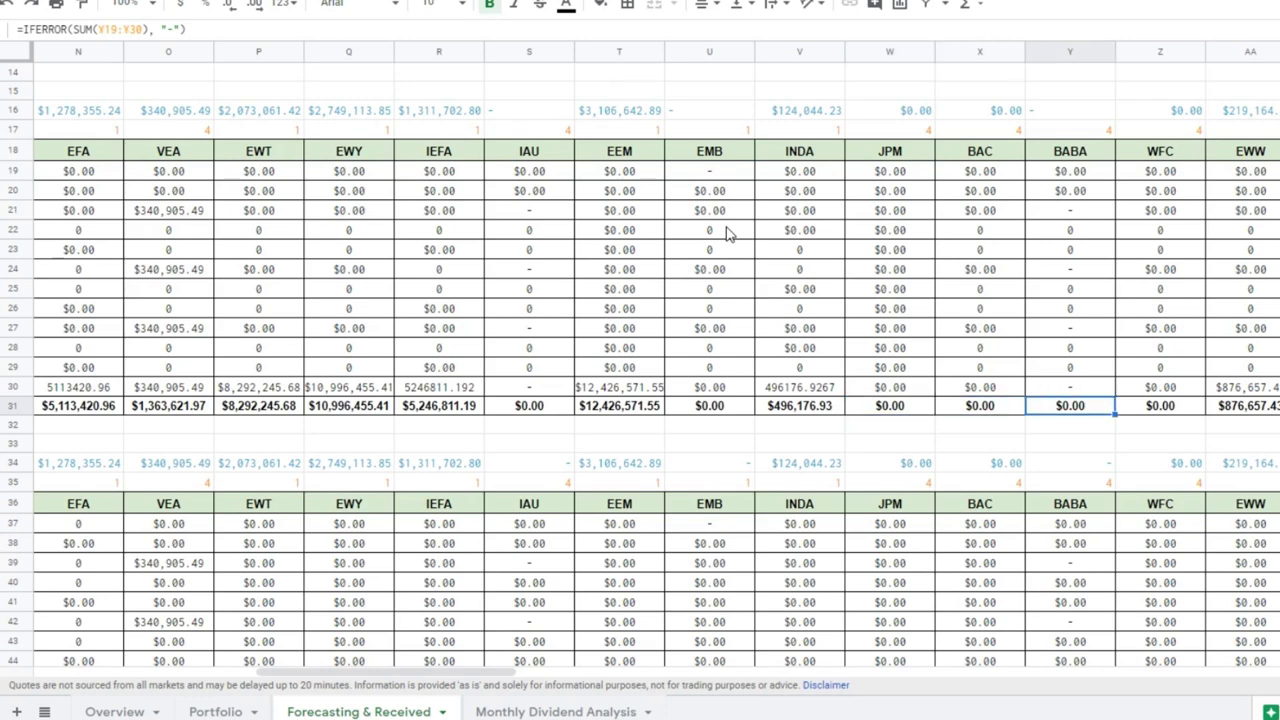
pyautogui.press('Right')
pyautogui.press('Right')
pyautogui.press('Right')
pyautogui.press('Right')
pyautogui.press('Right')
pyautogui.press('Right')
pyautogui.press('Right')
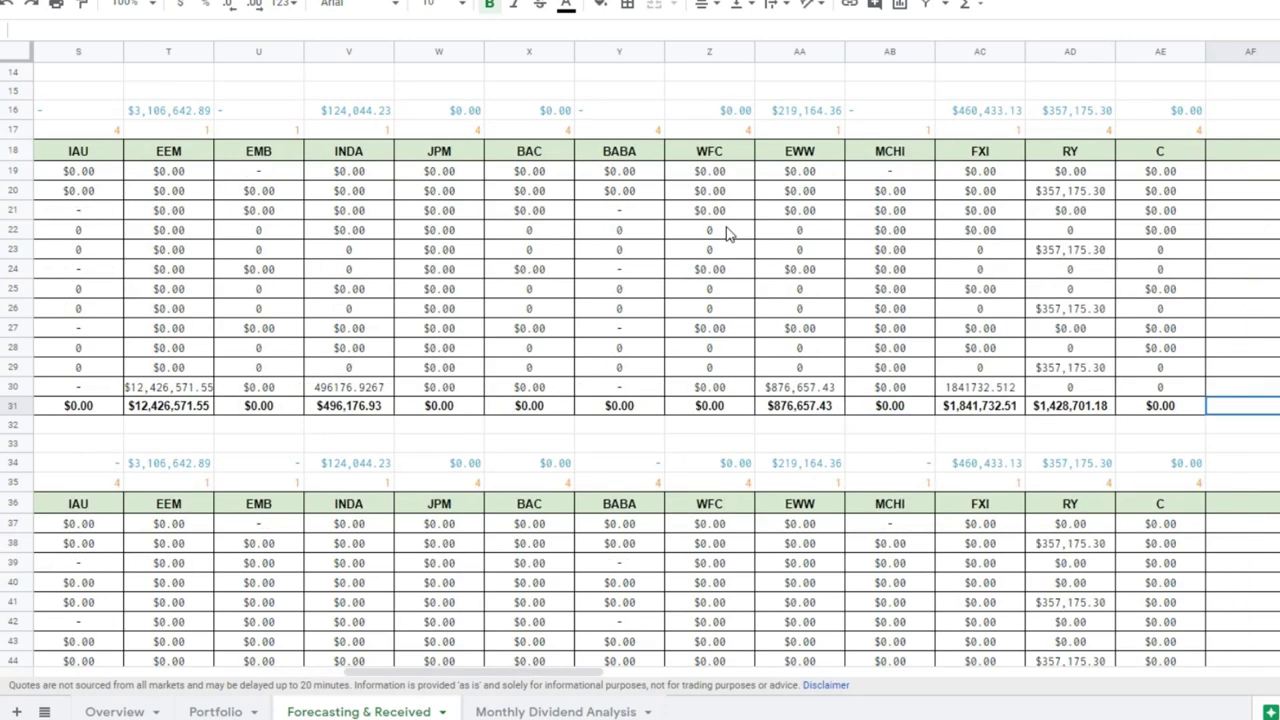
# Step: Go back along the 2020 yearly totals from C to SPAXX and check the combined total under Monthly Totals
pyautogui.press('Left')
pyautogui.press('Right')
pyautogui.press('Left')
pyautogui.press('Left')
pyautogui.press('Left')
pyautogui.press('Left')
pyautogui.press('Left')
pyautogui.press('Left')
pyautogui.press('Left')
pyautogui.press('Left')
pyautogui.press('Left')
pyautogui.press('Left')
pyautogui.press('Left')
pyautogui.press('Left')
pyautogui.press('Left')
pyautogui.press('Left')
pyautogui.press('Left')
pyautogui.press('Left')
pyautogui.press('Left')
pyautogui.press('Left')
pyautogui.press('Left')
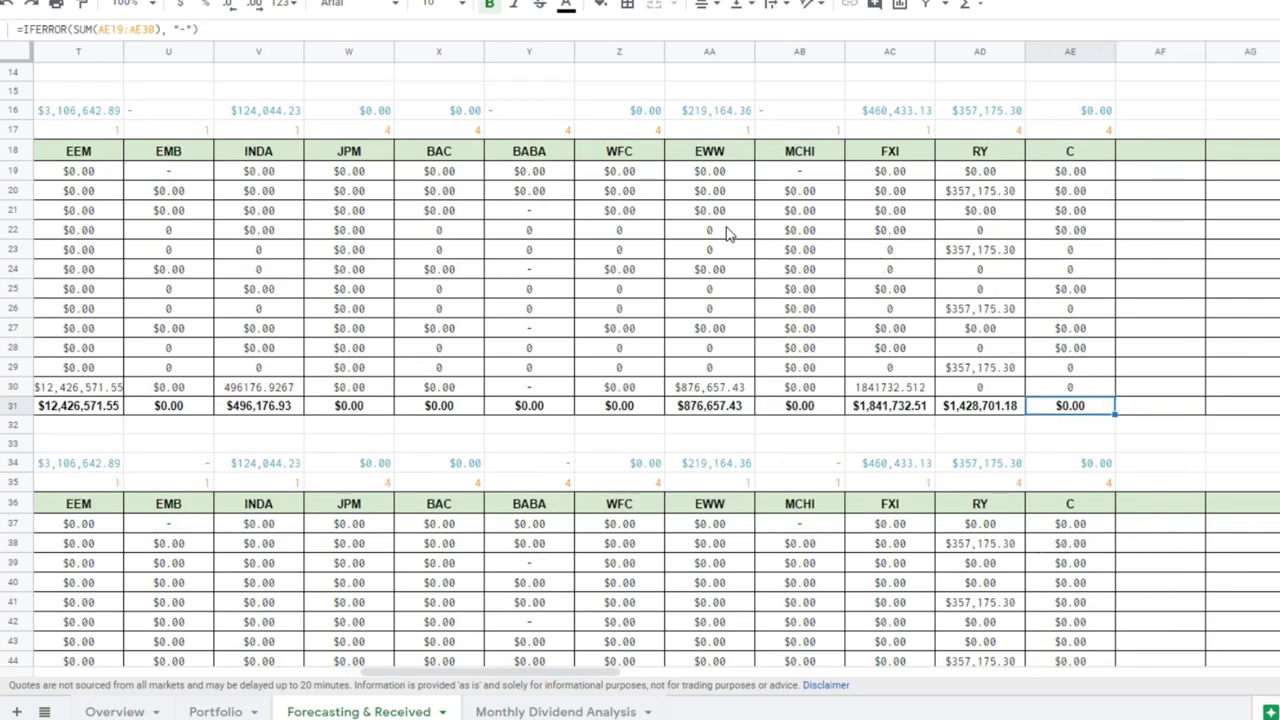
pyautogui.press('Left')
pyautogui.press('Left')
pyautogui.press('Left')
pyautogui.press('Left')
pyautogui.press('Left')
pyautogui.press('Left')
pyautogui.press('Left')
pyautogui.press('Left')
pyautogui.press('Left')
pyautogui.press('Left')
pyautogui.press('Left')
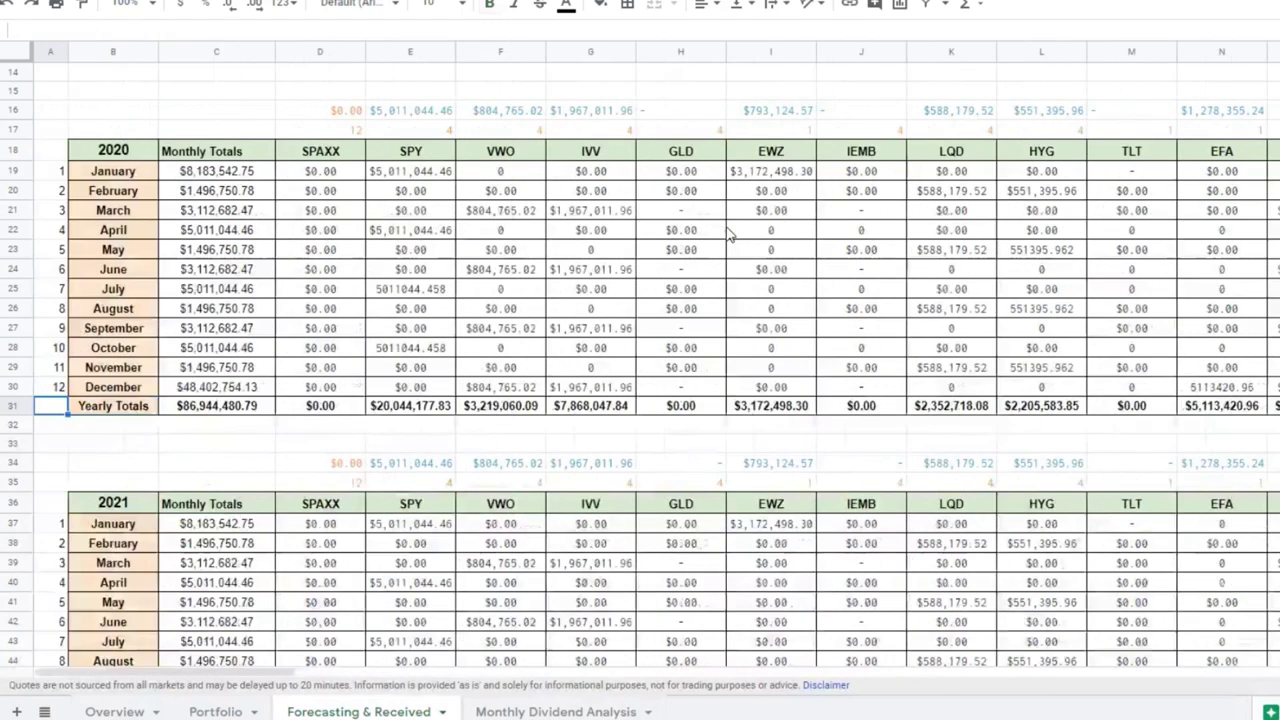
pyautogui.press('Right')
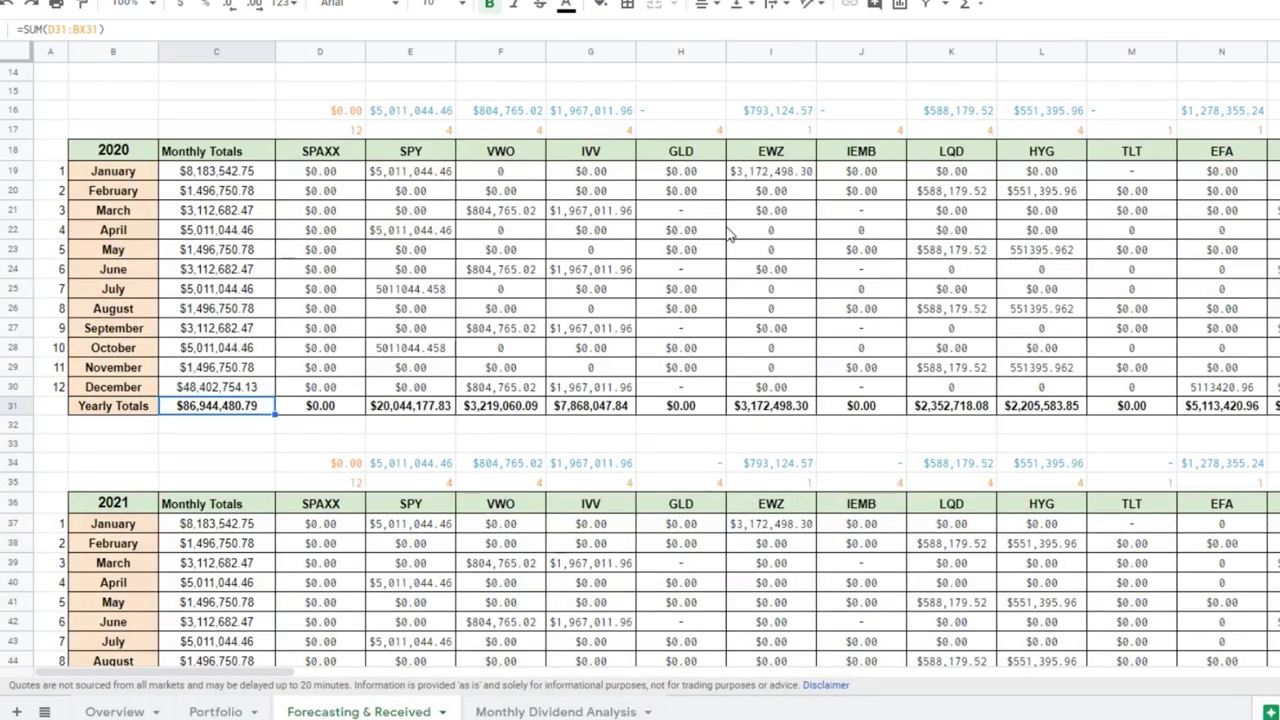
pyautogui.press('Right')
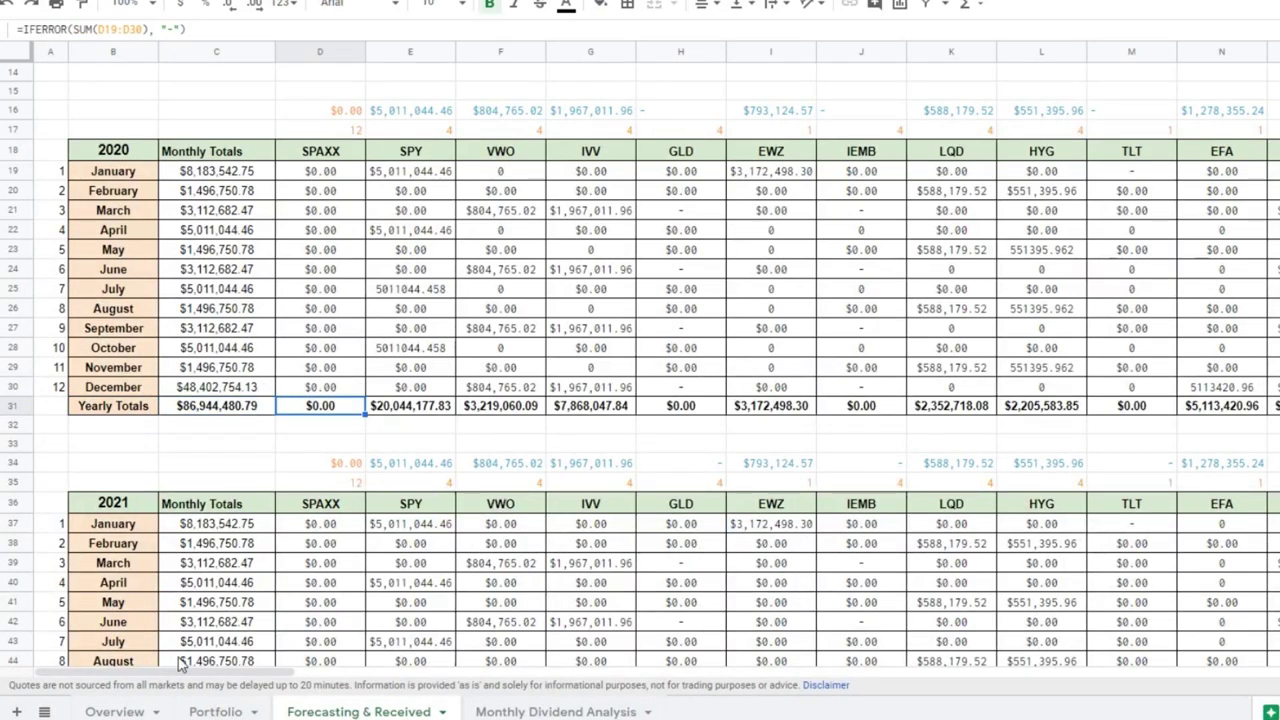
# Step: Look at the Overview sheet, and check the dividend percentages of the top ETF holdings on the Portfolio sheet
pyautogui.click(118, 711)
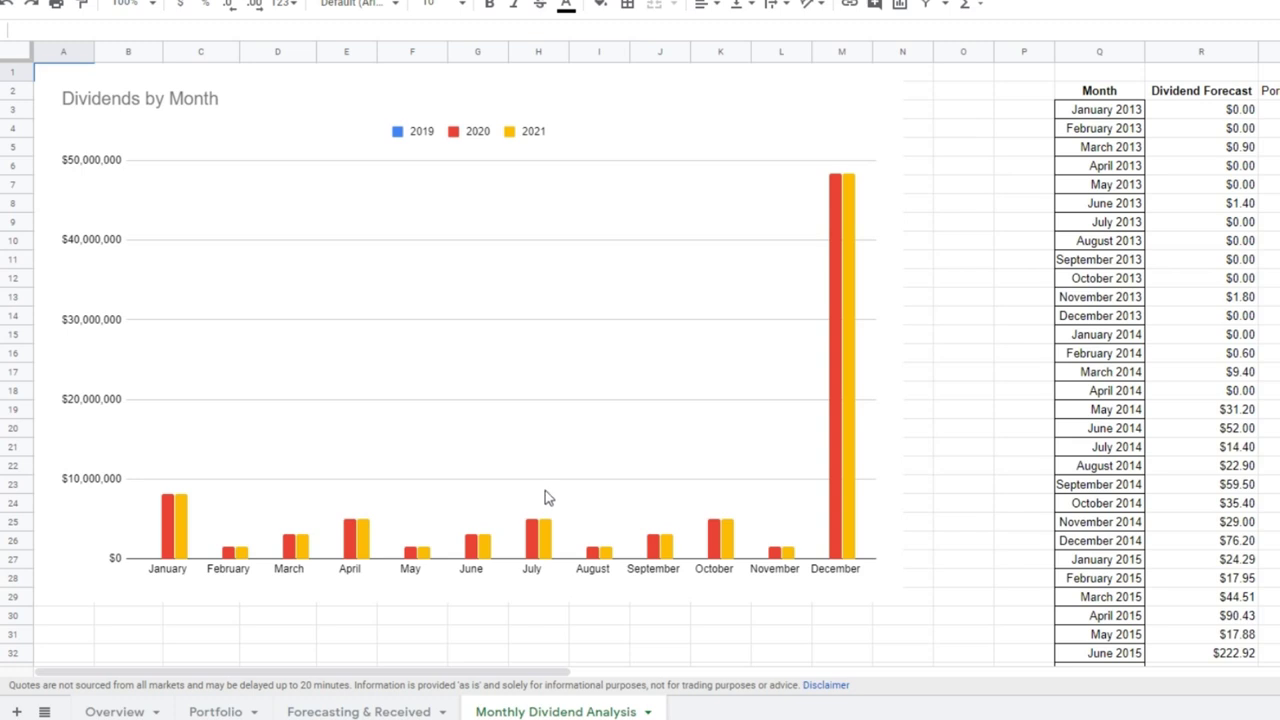
pyautogui.click(215, 711)
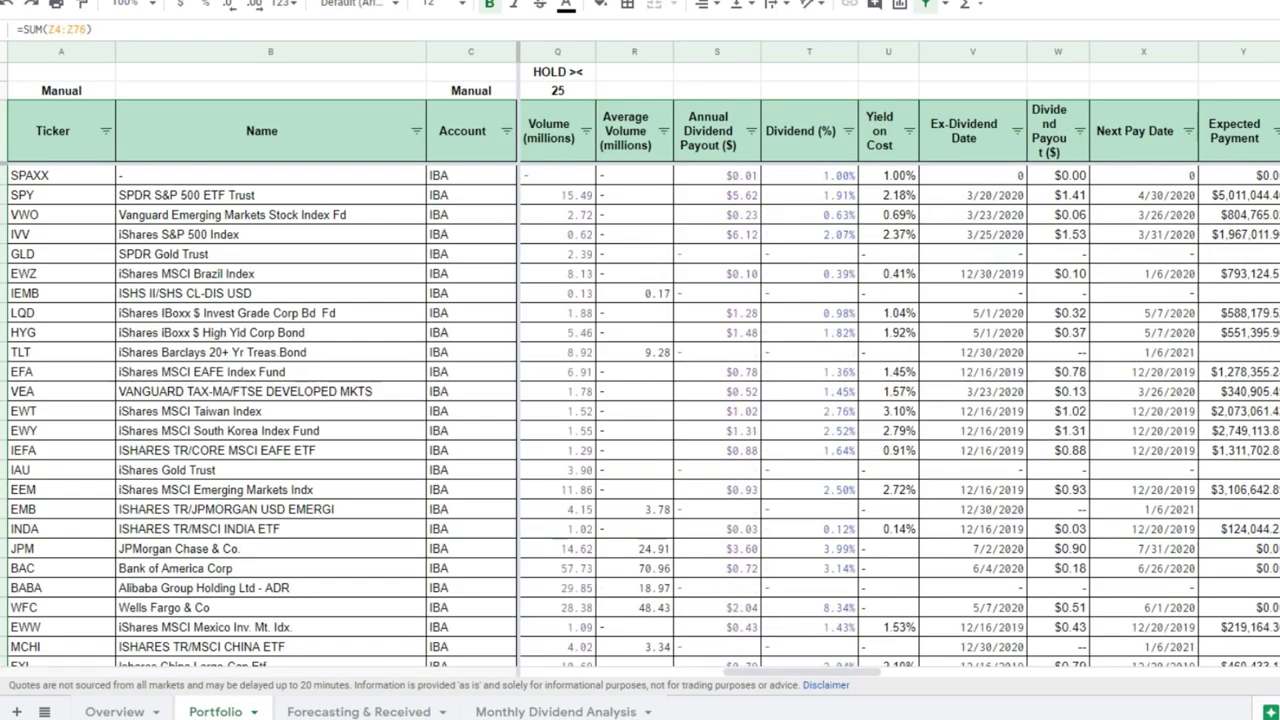
pyautogui.click(783, 294)
pyautogui.press('Up')
pyautogui.press('Up')
pyautogui.press('Up')
pyautogui.press('Up')
pyautogui.press('Up')
pyautogui.press('Up')
pyautogui.press('Up')
pyautogui.press('Up')
pyautogui.press('Up')
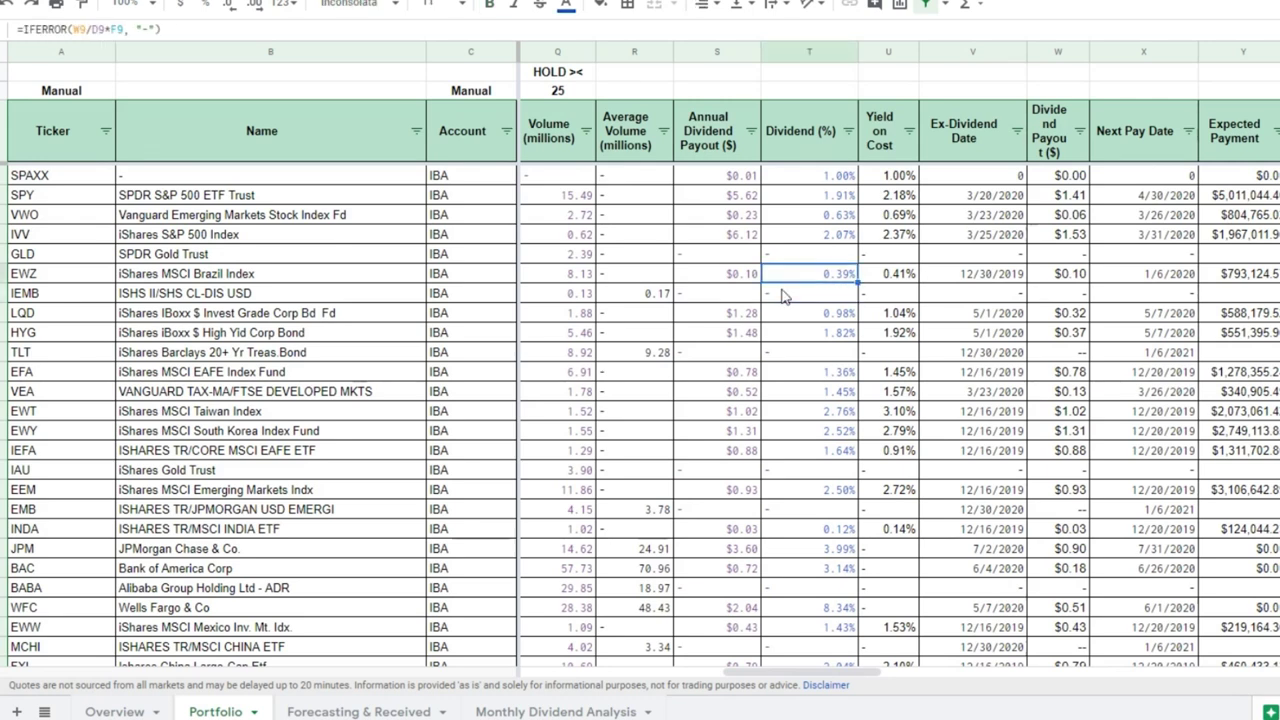
# Step: Go over the Portfolio sheet's dividend percentages further down the holdings, and the payout and volume columns beside them
pyautogui.press('Down')
pyautogui.press('Down')
pyautogui.press('Down')
pyautogui.press('Down')
pyautogui.press('Down')
pyautogui.press('Down')
pyautogui.press('Left')
pyautogui.press('Left')
pyautogui.press('Left')
pyautogui.press('Left')
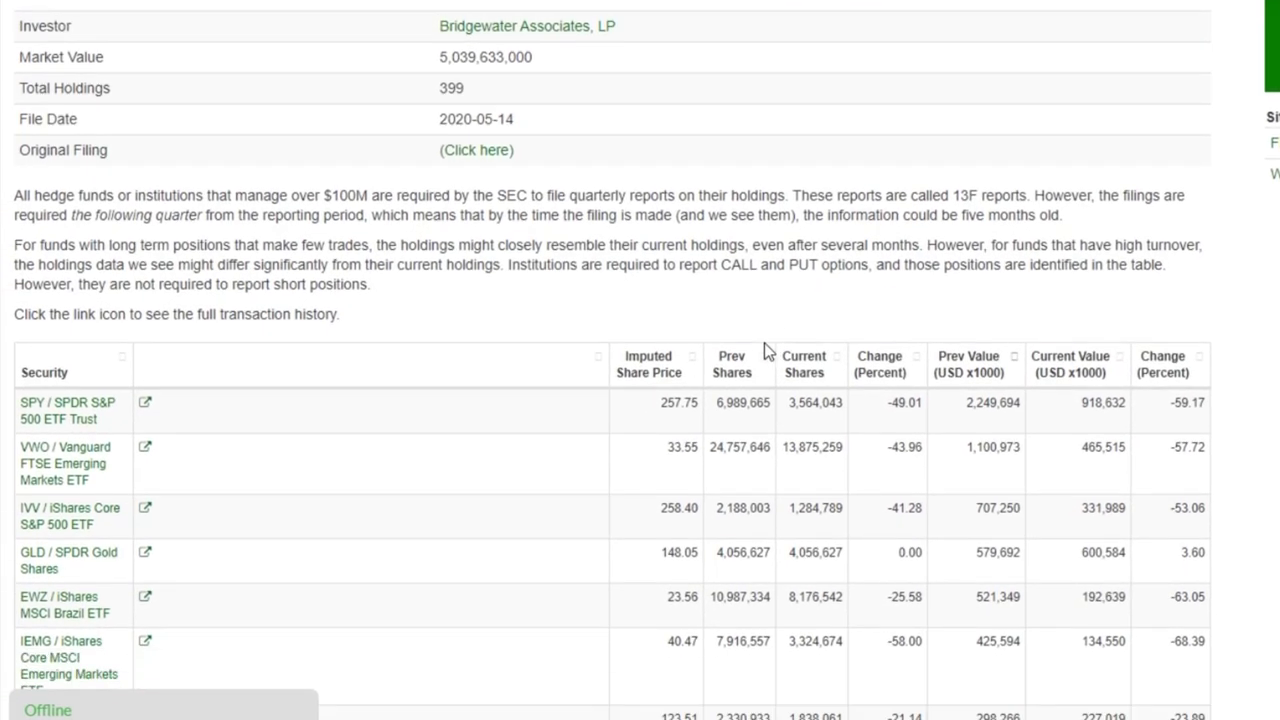
# Step: Switch to the Bridgewater Associates 13F filing page and examine the share and value changes from SPY down to Northern Trust
pyautogui.scroll(-15, 764, 343)
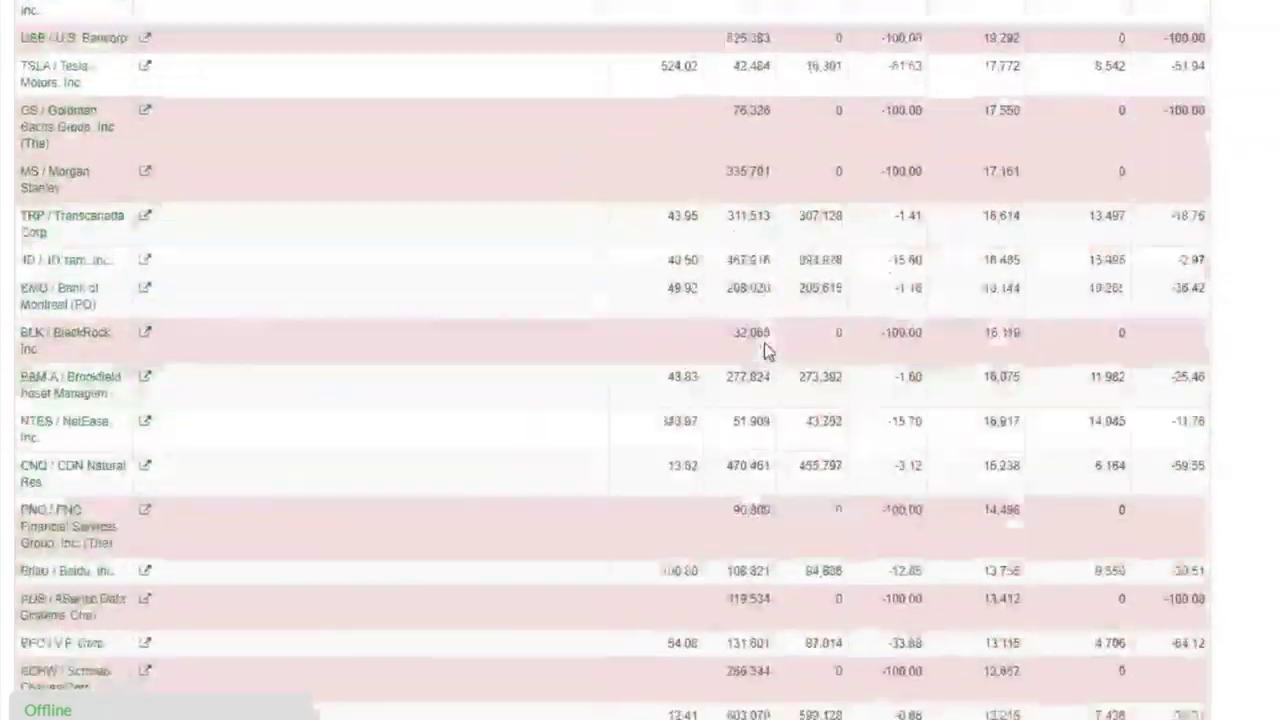
pyautogui.scroll(-3, 764, 342)
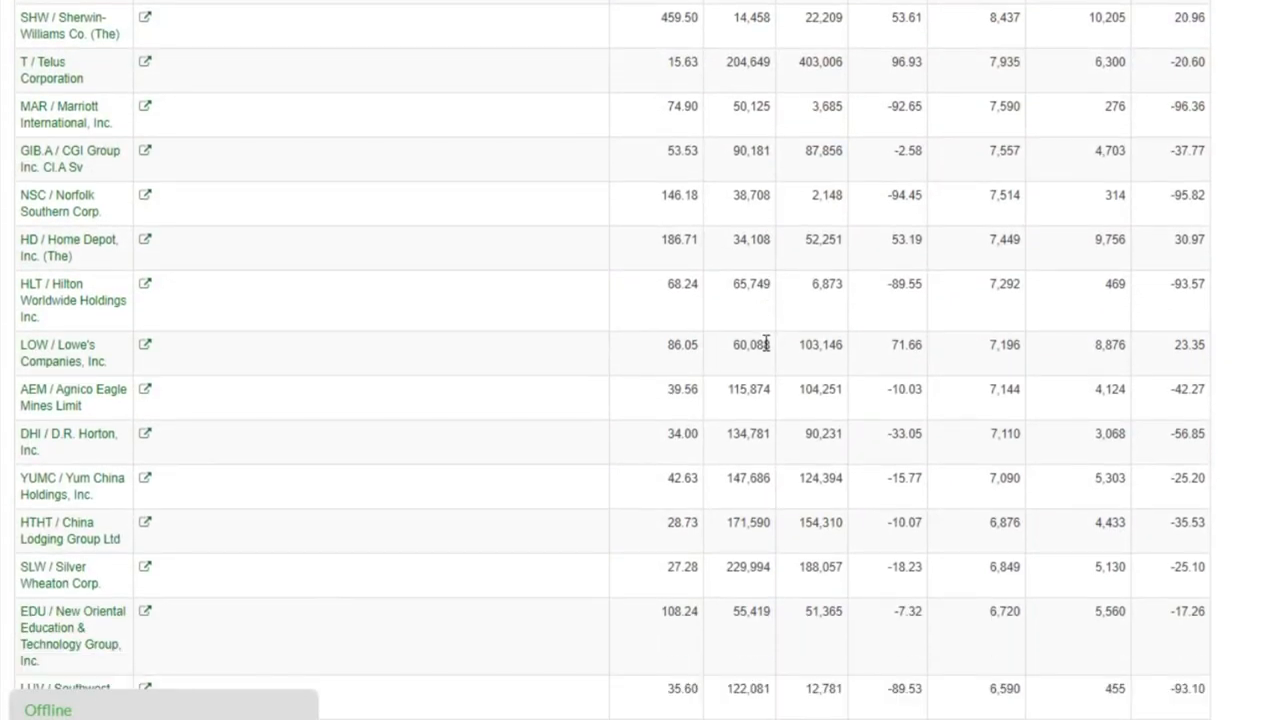
pyautogui.scroll(-1, 766, 343)
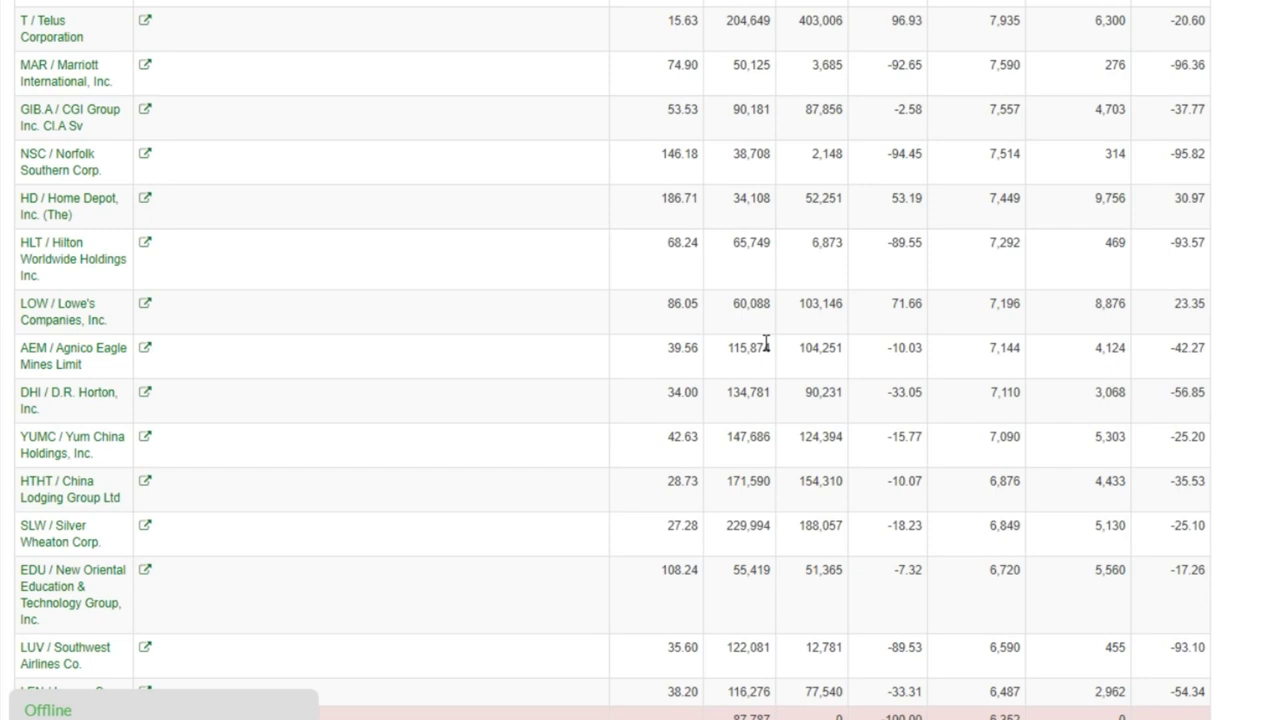
pyautogui.scroll(-5, 766, 343)
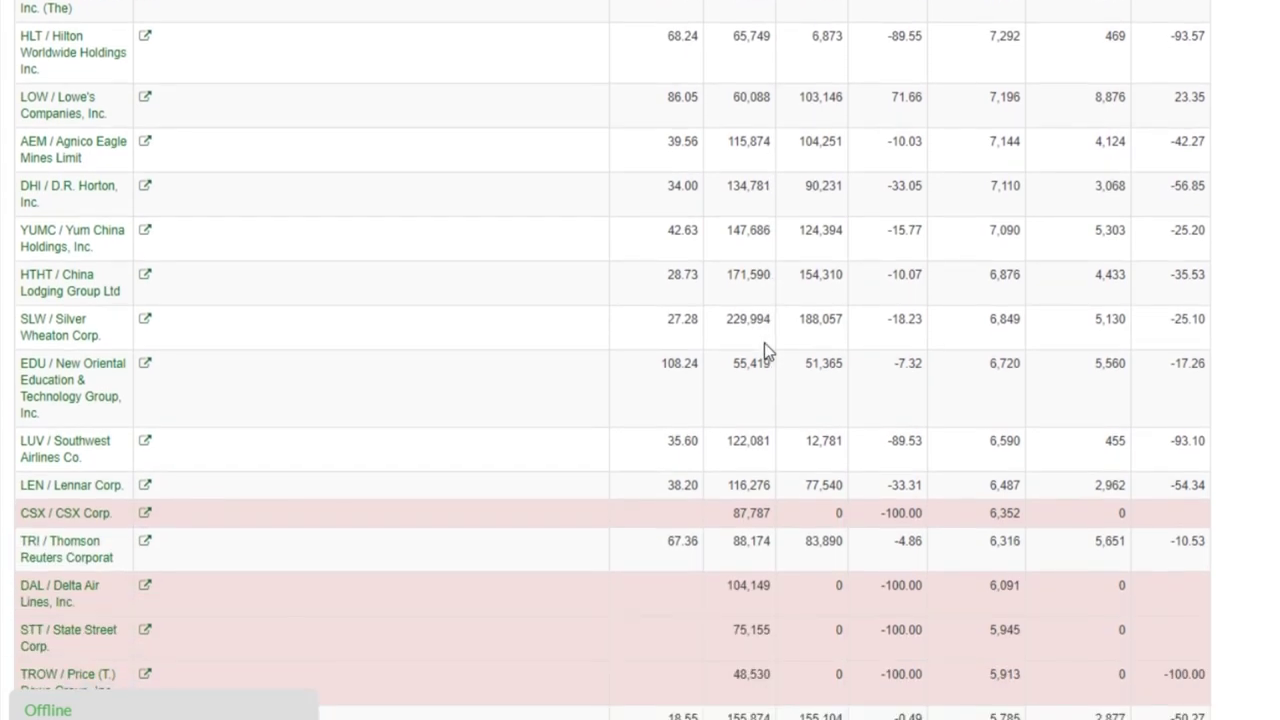
pyautogui.scroll(-1, 764, 342)
pyautogui.scroll(-6, 764, 342)
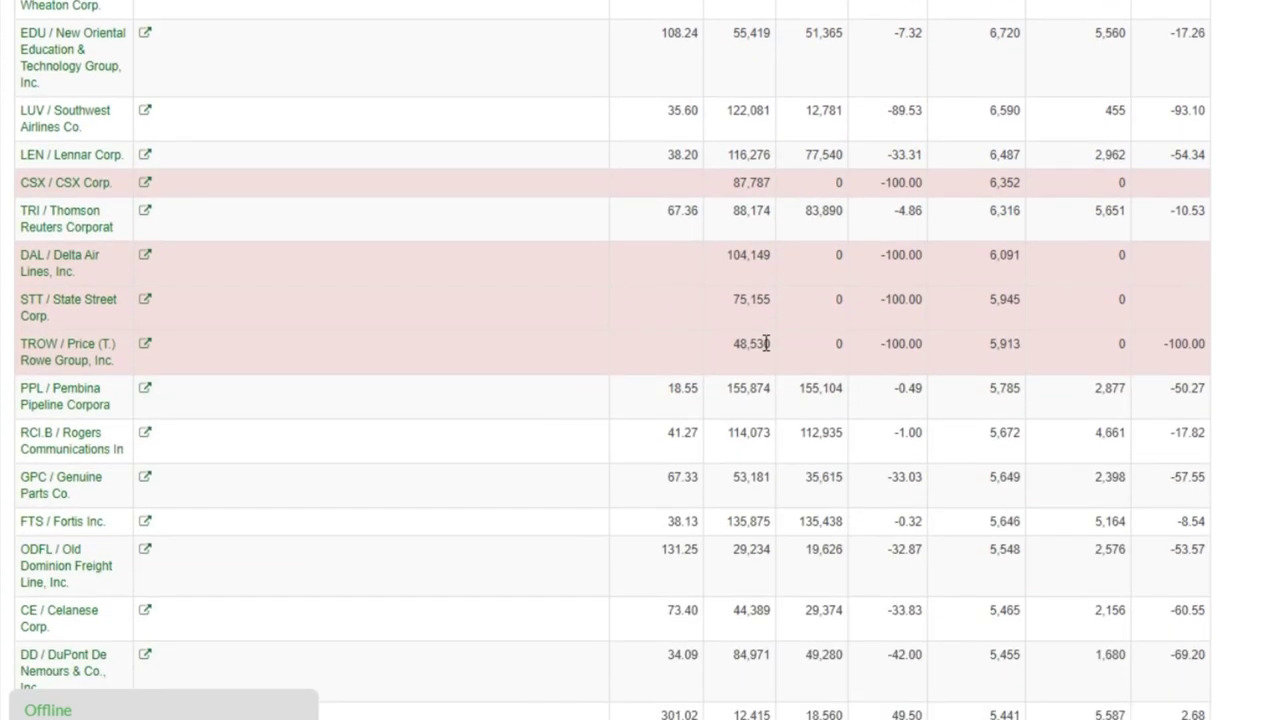
pyautogui.scroll(-1, 766, 343)
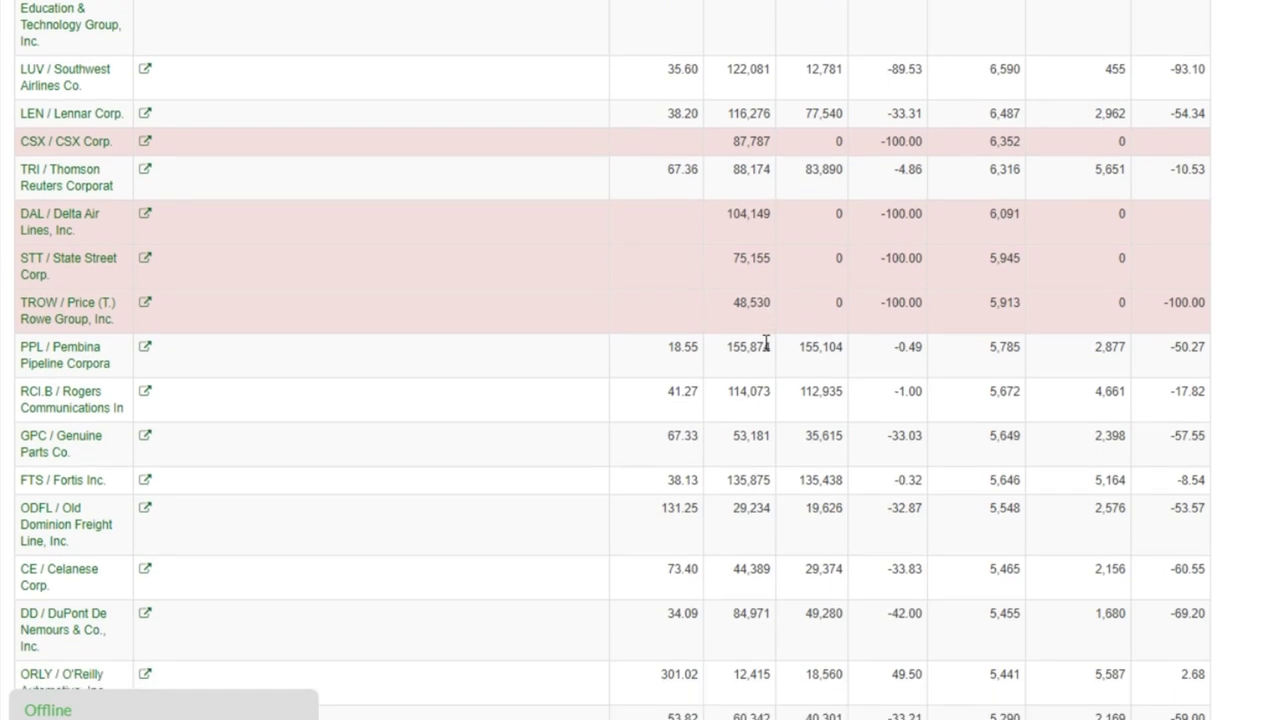
pyautogui.scroll(-1, 766, 343)
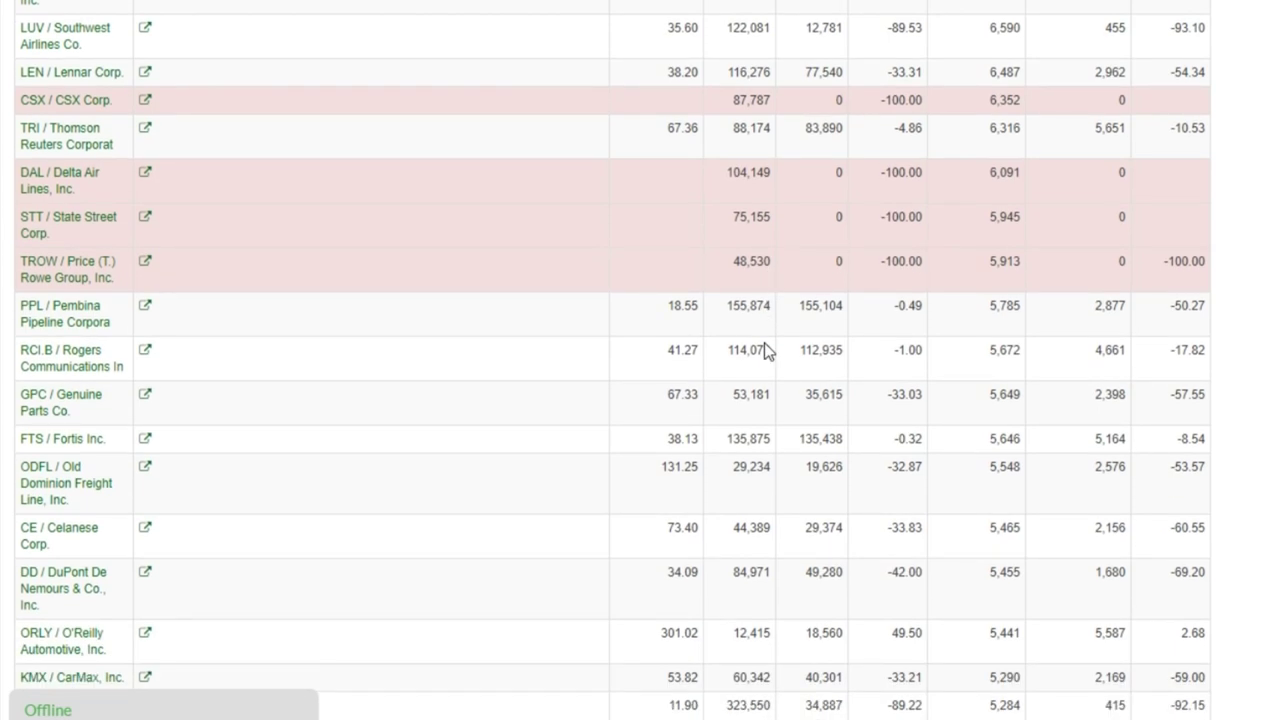
pyautogui.scroll(-2, 764, 343)
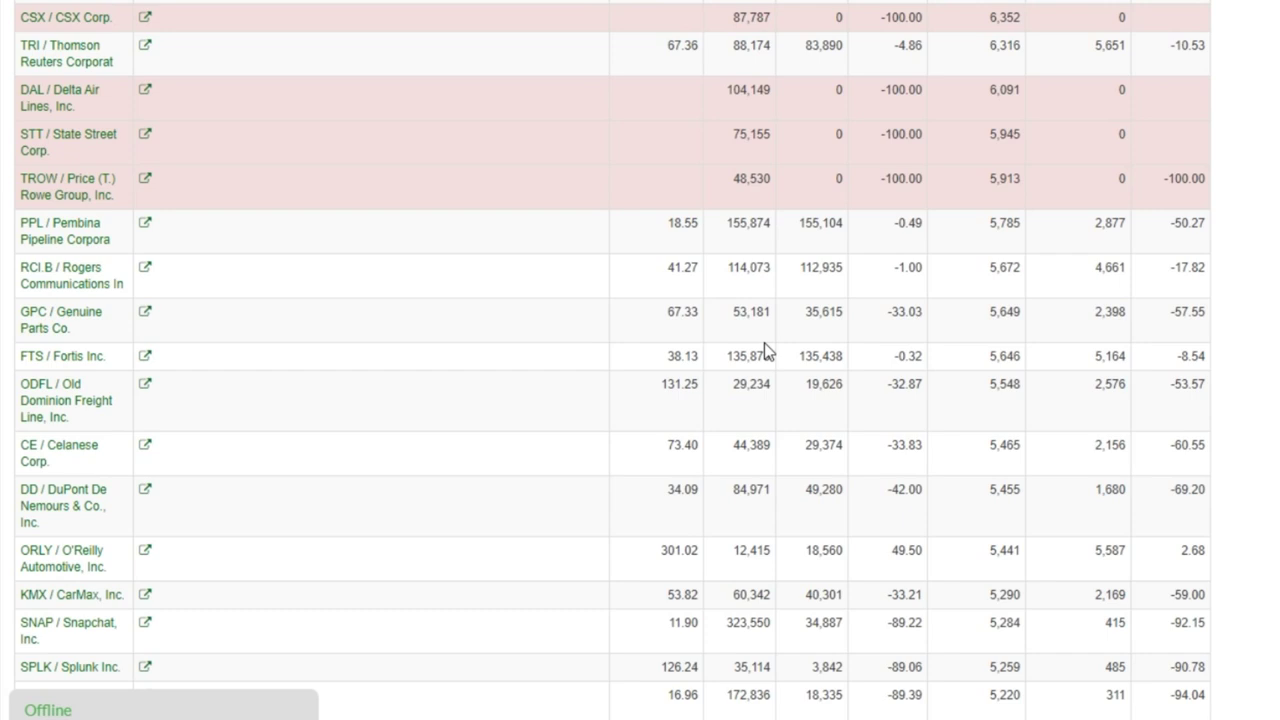
pyautogui.scroll(-2, 764, 343)
pyautogui.scroll(-1, 764, 343)
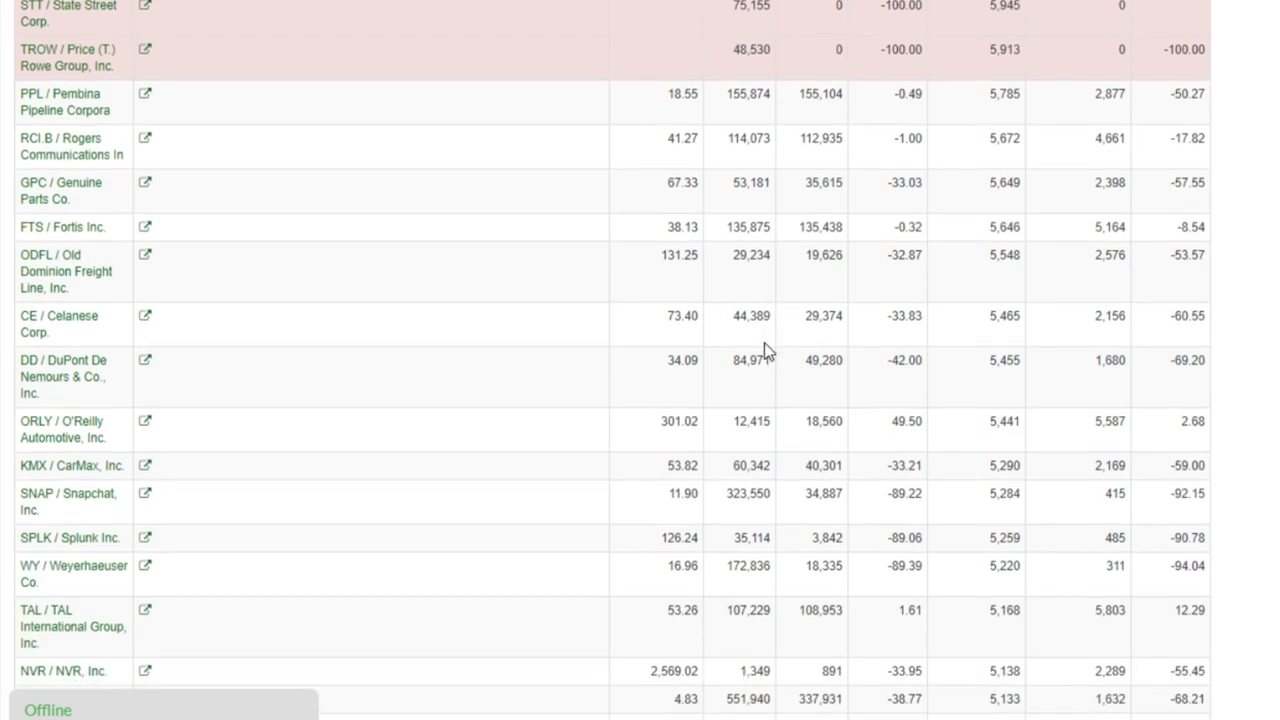
pyautogui.scroll(-2, 764, 343)
pyautogui.scroll(-3, 766, 343)
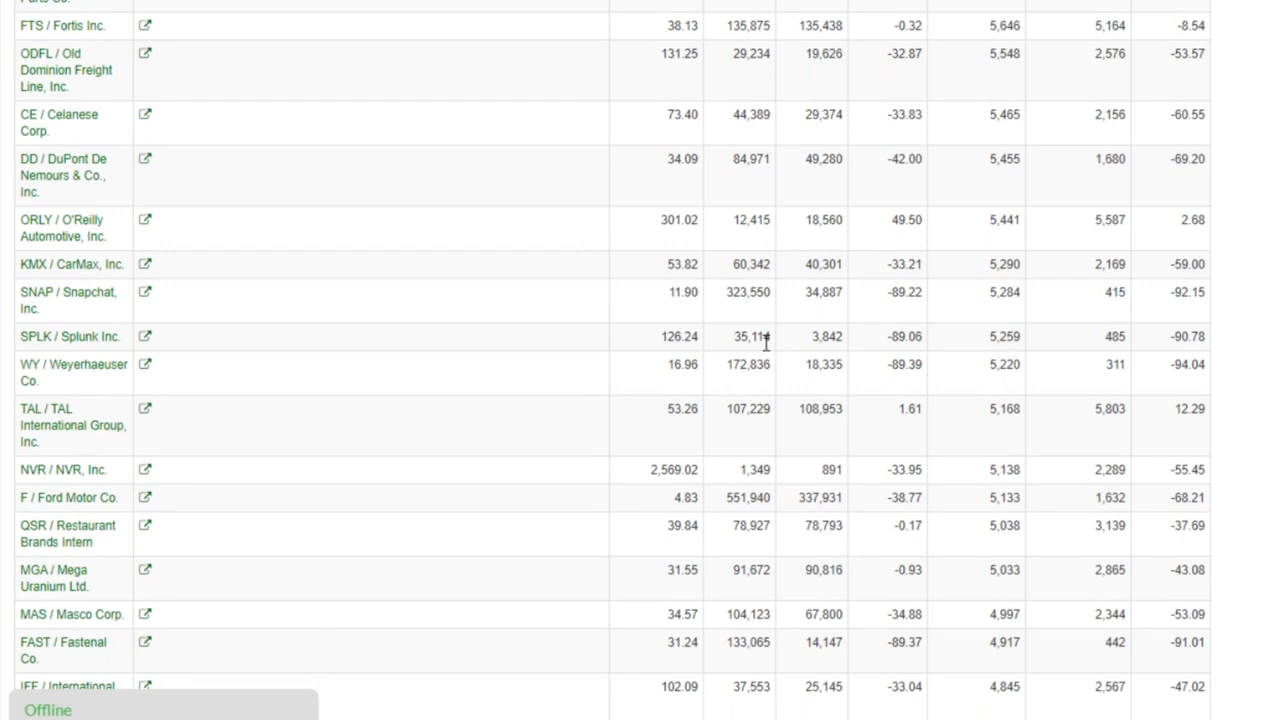
pyautogui.scroll(-4, 766, 343)
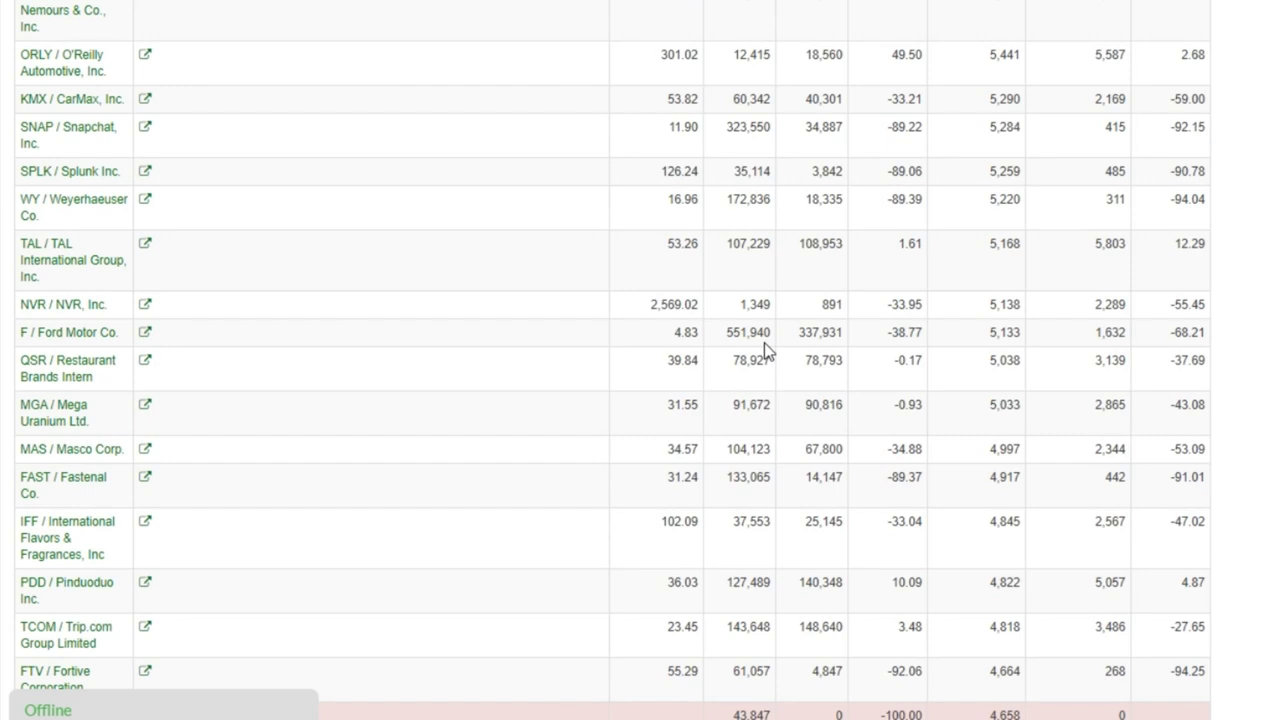
pyautogui.scroll(-6, 764, 343)
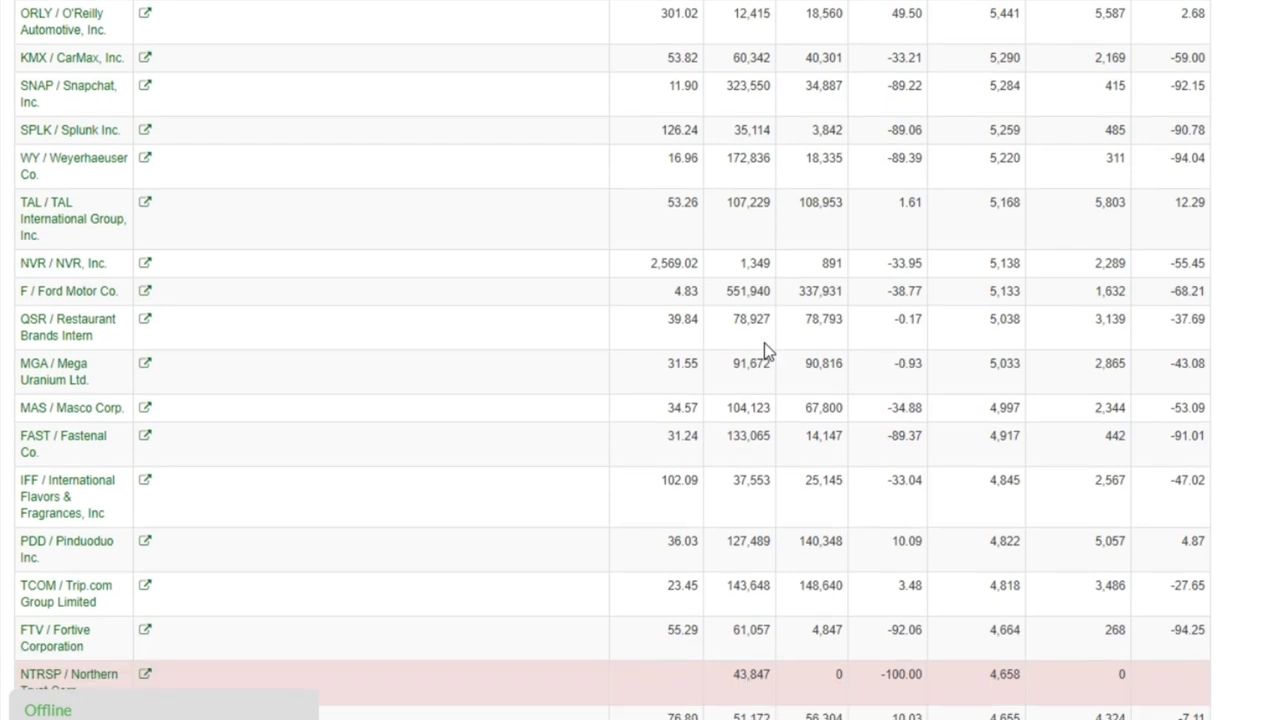